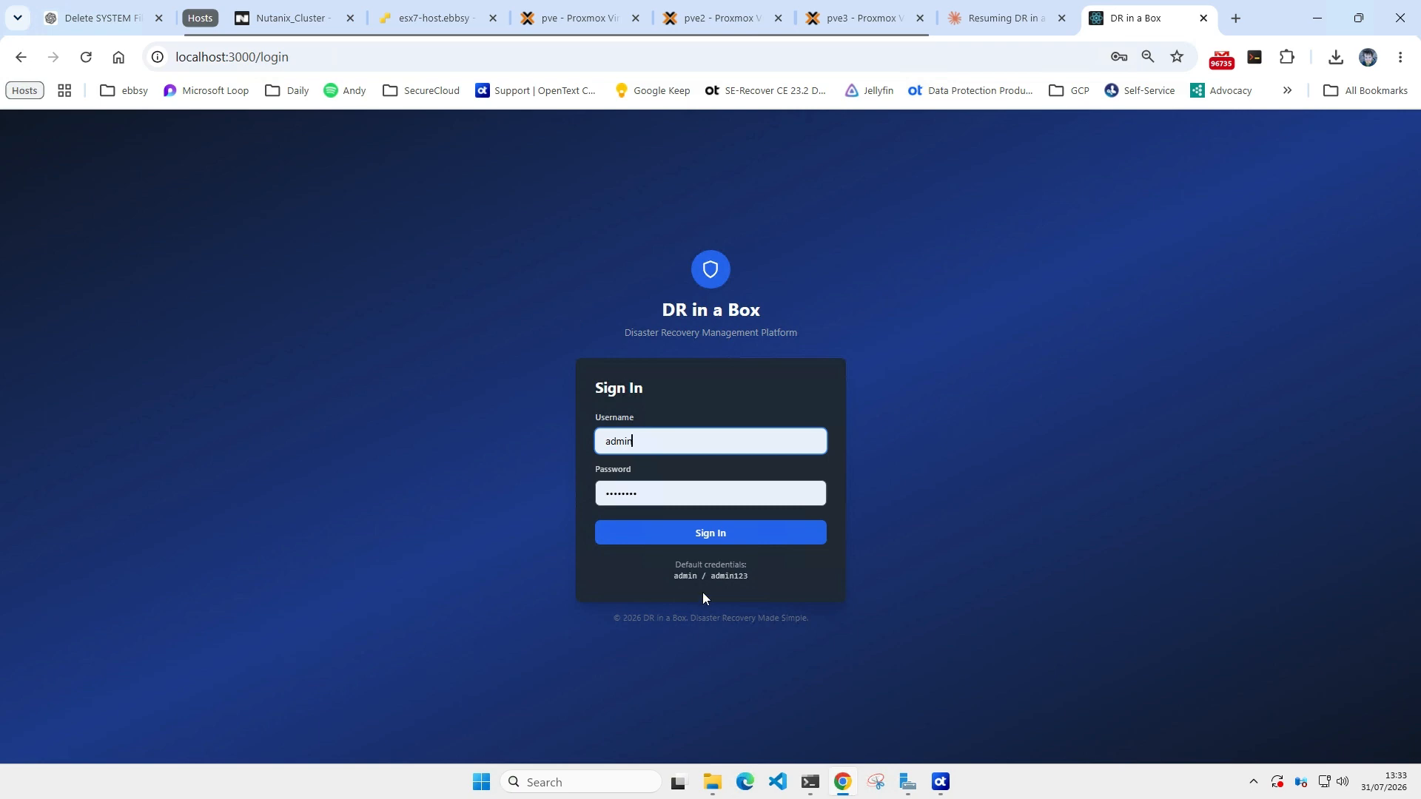
Step: Sign in as admin, dismiss the password warning and start a new protection job
{"action": "left_click", "coordinate": [735, 535]}
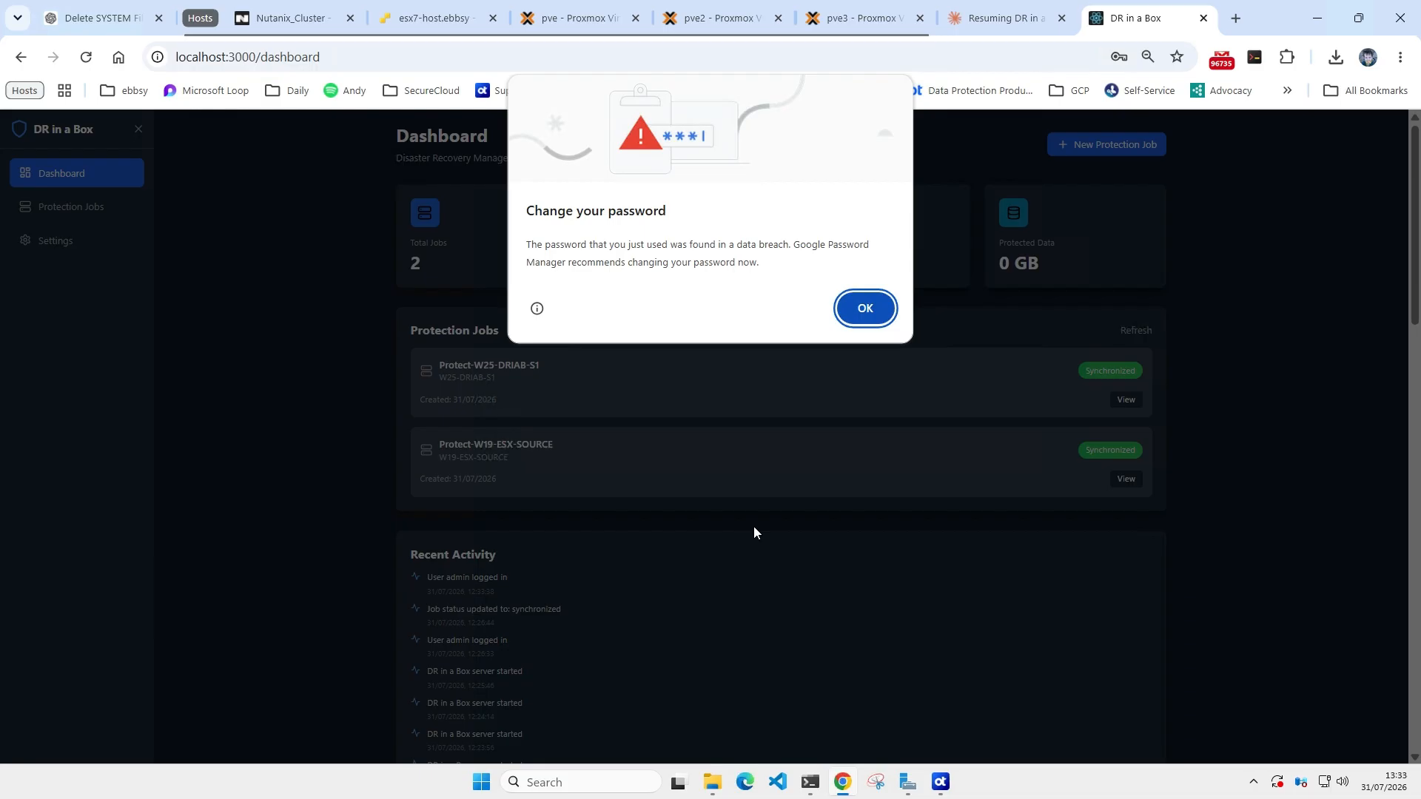
{"action": "left_click", "coordinate": [859, 309]}
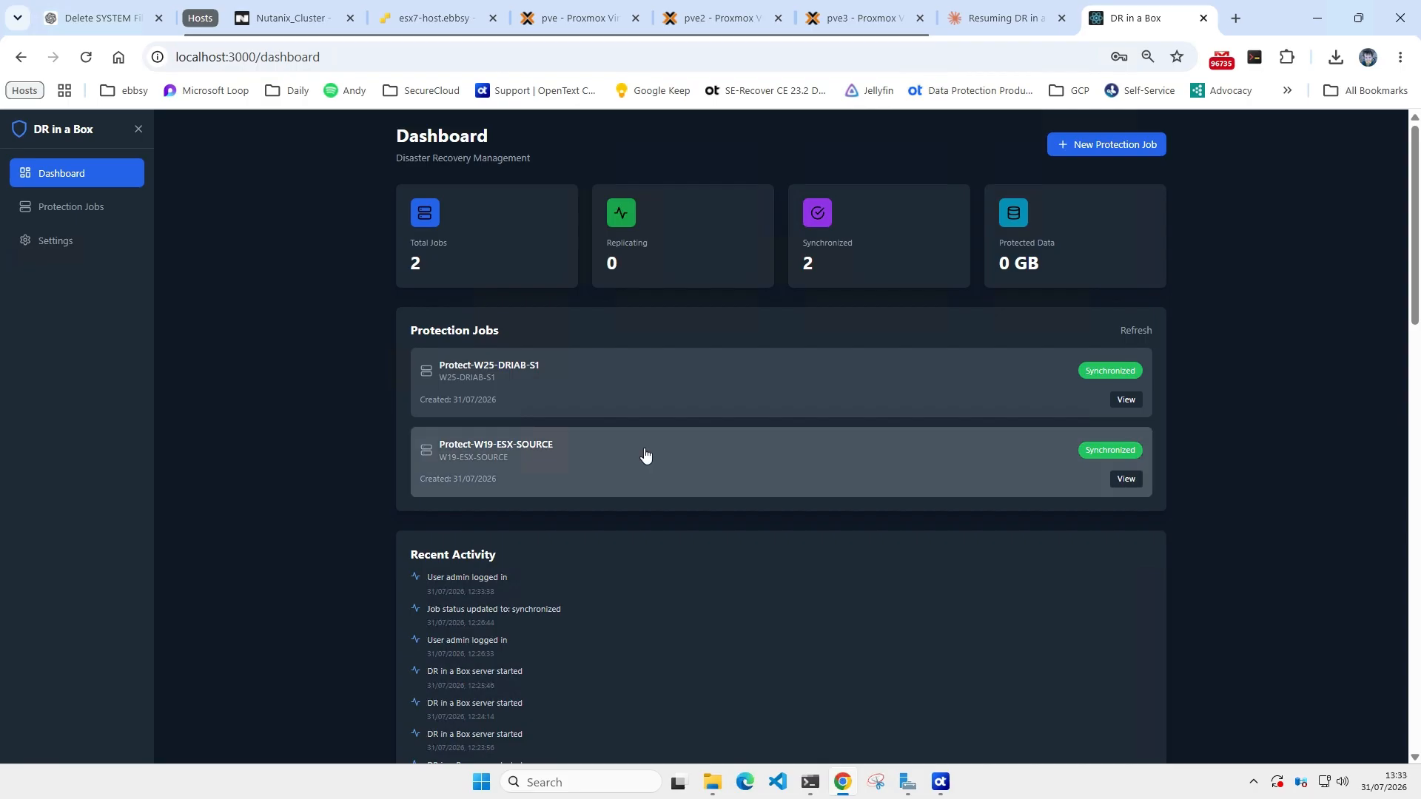
{"action": "left_click", "coordinate": [1091, 148]}
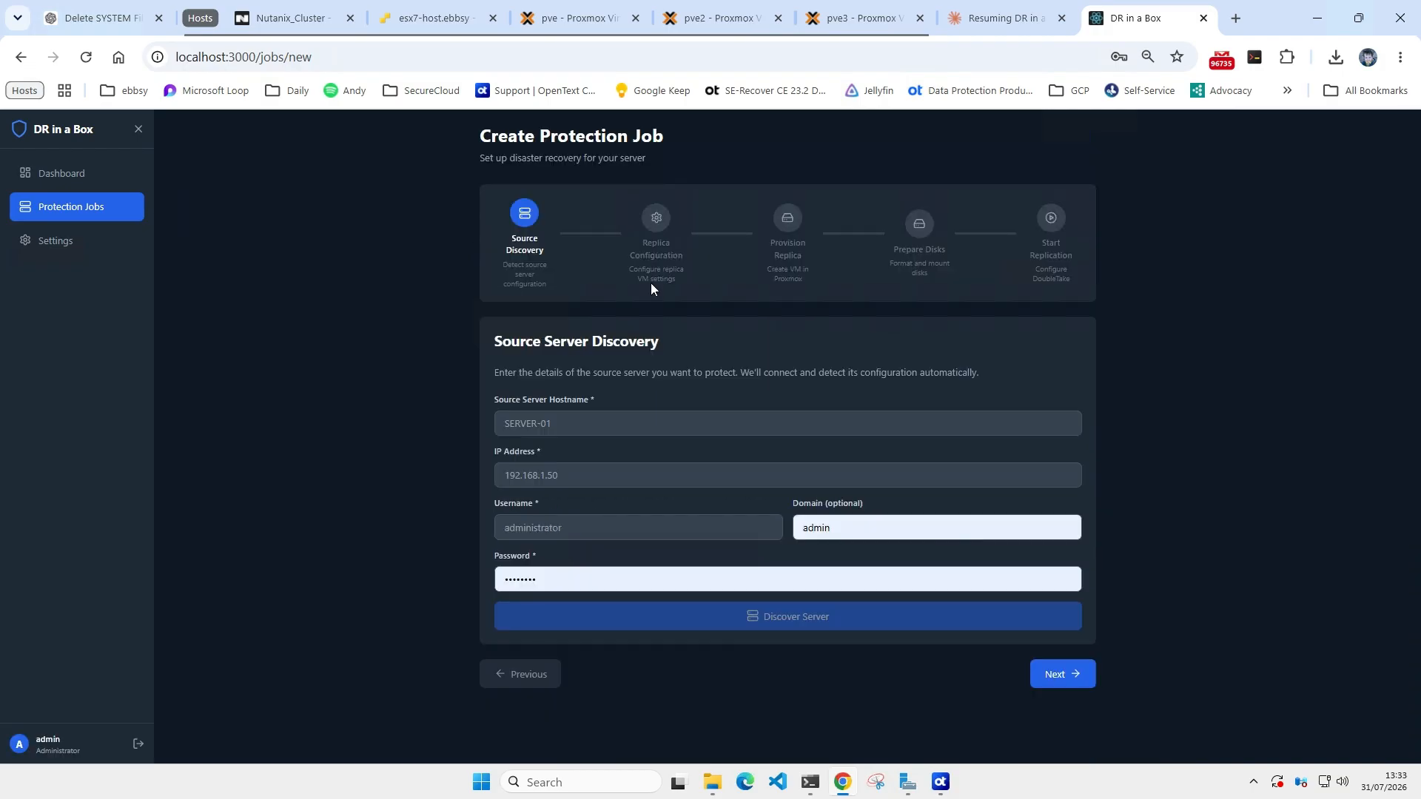
Step: Enter w19-nutanix-source as the source server hostname and 192.168.1.157 as its IP address
{"action": "left_click", "coordinate": [681, 426]}
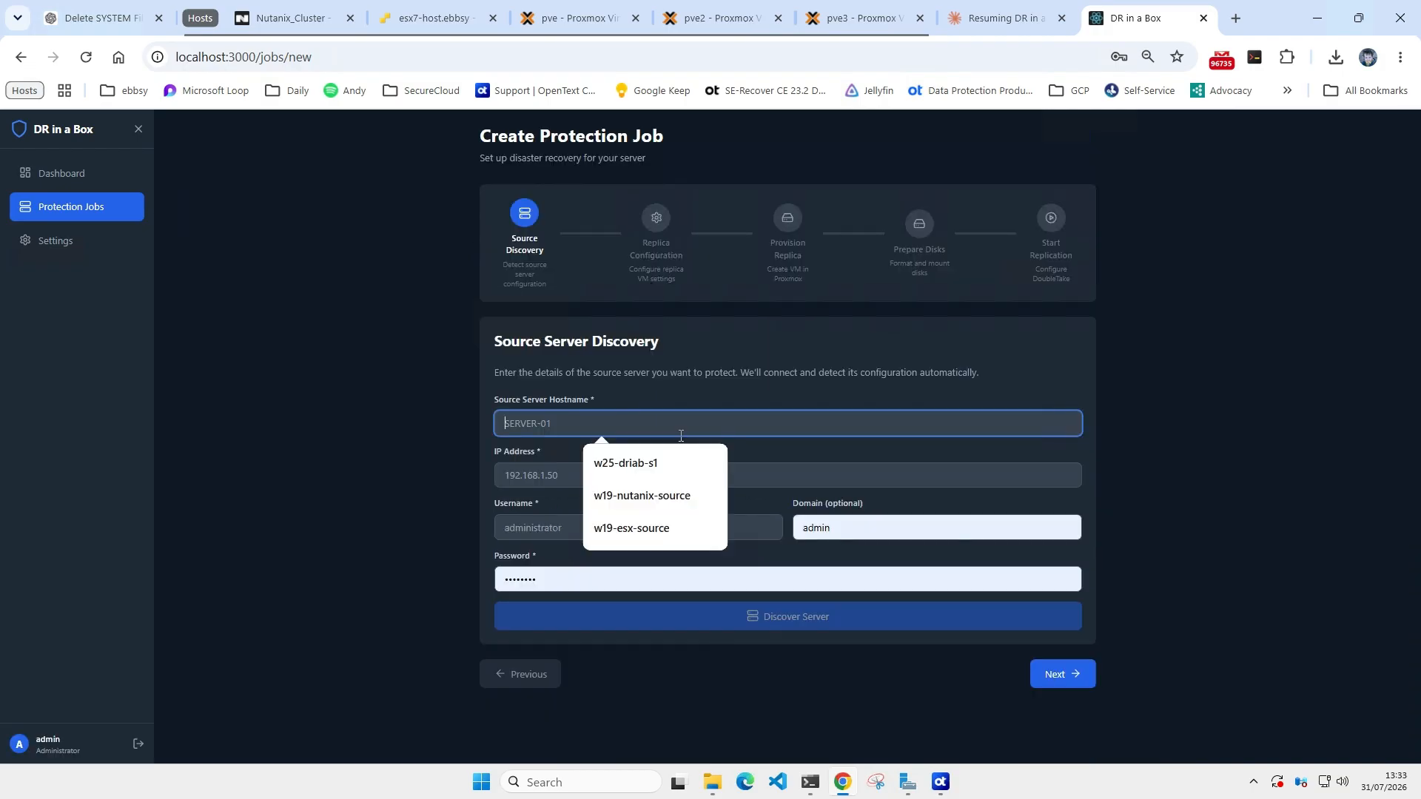
{"action": "left_click", "coordinate": [642, 496]}
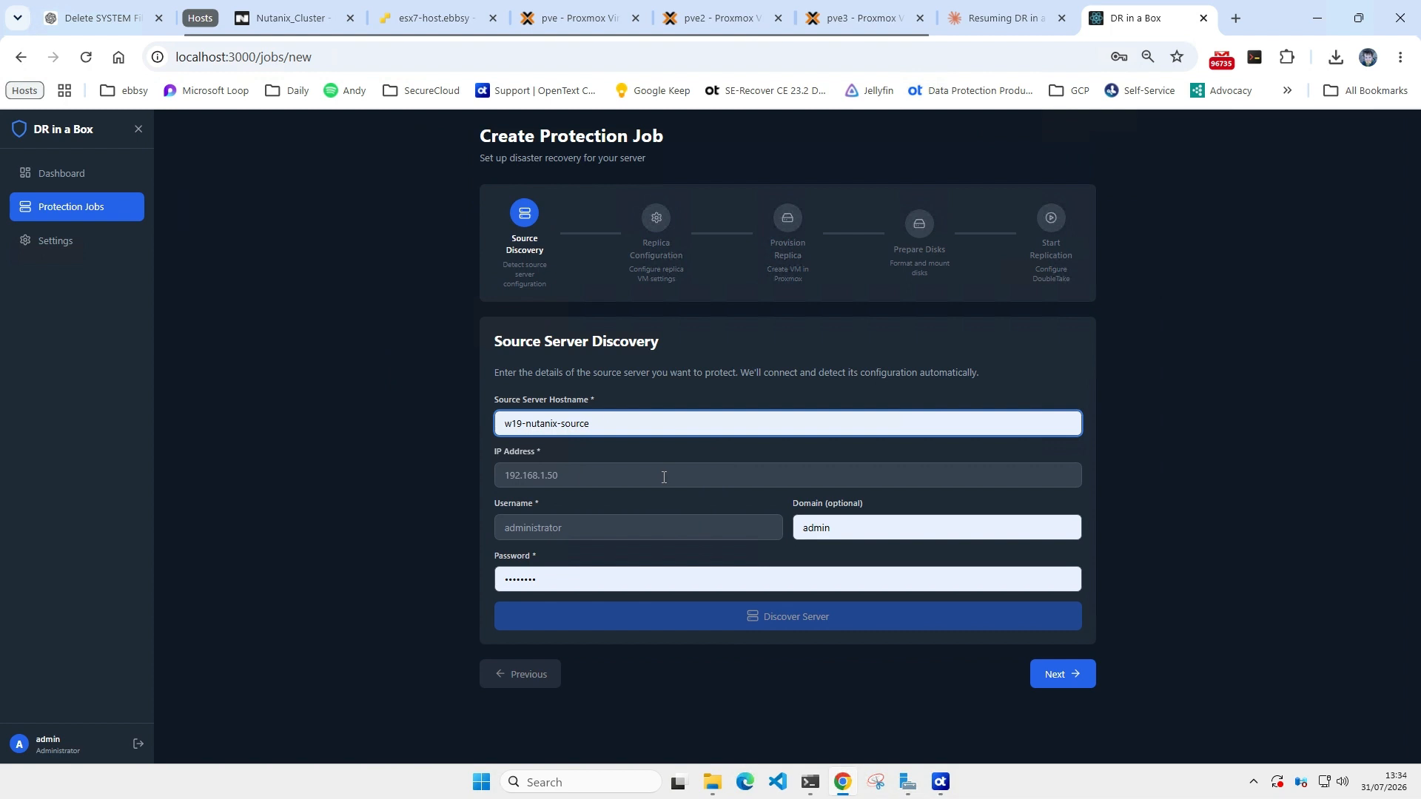
{"action": "left_click", "coordinate": [664, 477]}
{"action": "left_click", "coordinate": [652, 580]}
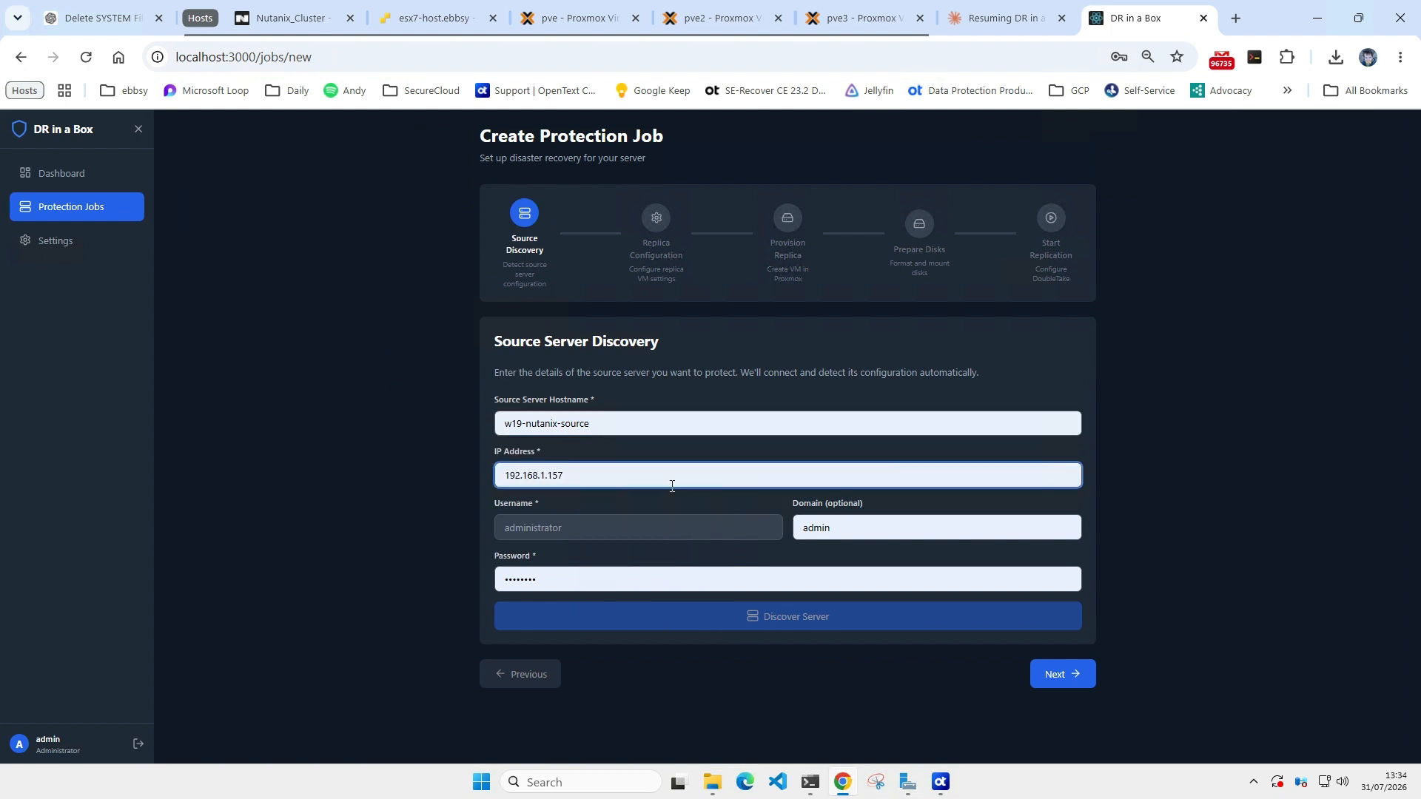
Step: Set the source server username to administrator and clear the prefilled domain
{"action": "left_click", "coordinate": [738, 527]}
{"action": "left_click", "coordinate": [614, 552]}
{"action": "left_click", "coordinate": [874, 533]}
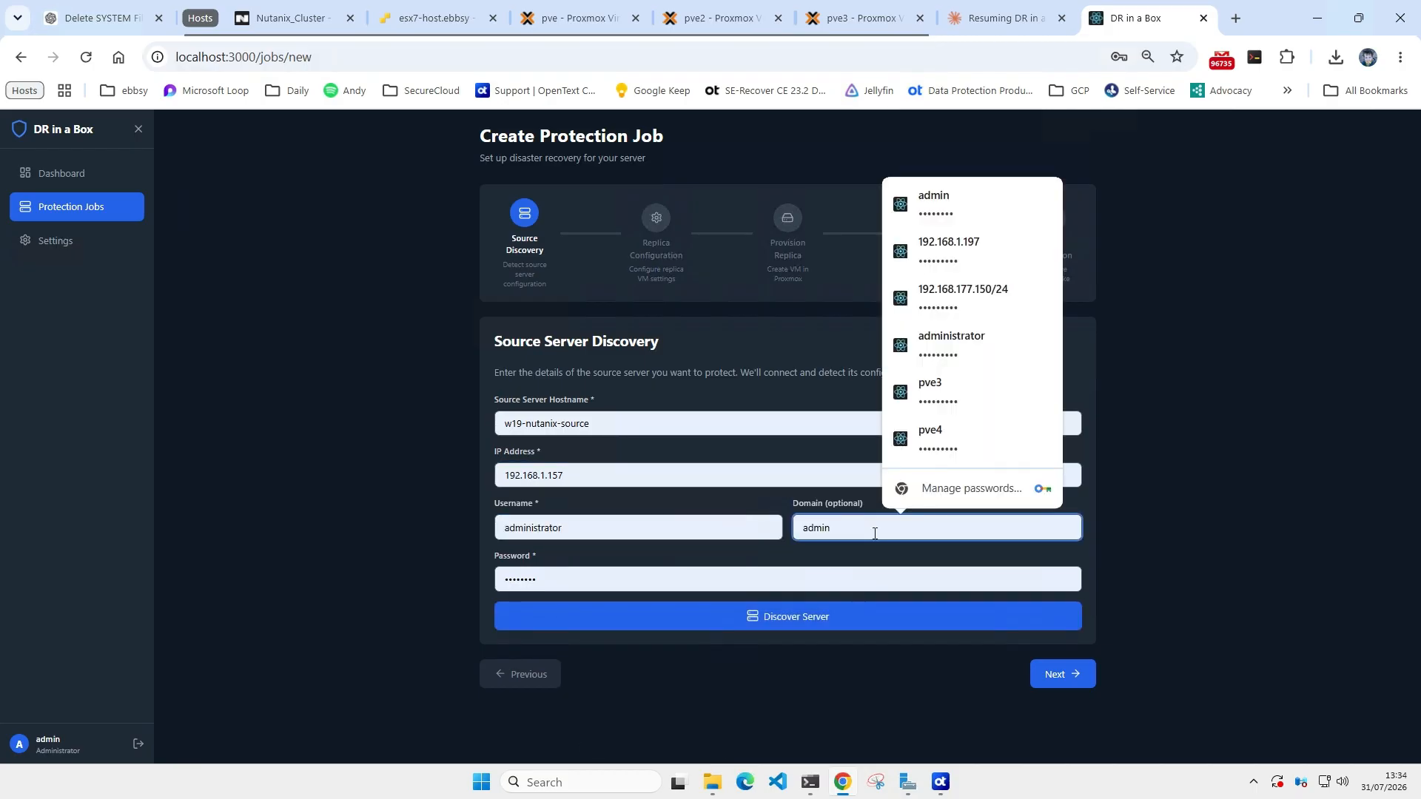
{"action": "key", "text": "BackSpace"}
{"action": "key", "text": "BackSpace"}
{"action": "key", "text": "BackSpace"}
{"action": "key", "text": "BackSpace"}
{"action": "key", "text": "BackSpace"}
{"action": "key", "text": "Tab"}
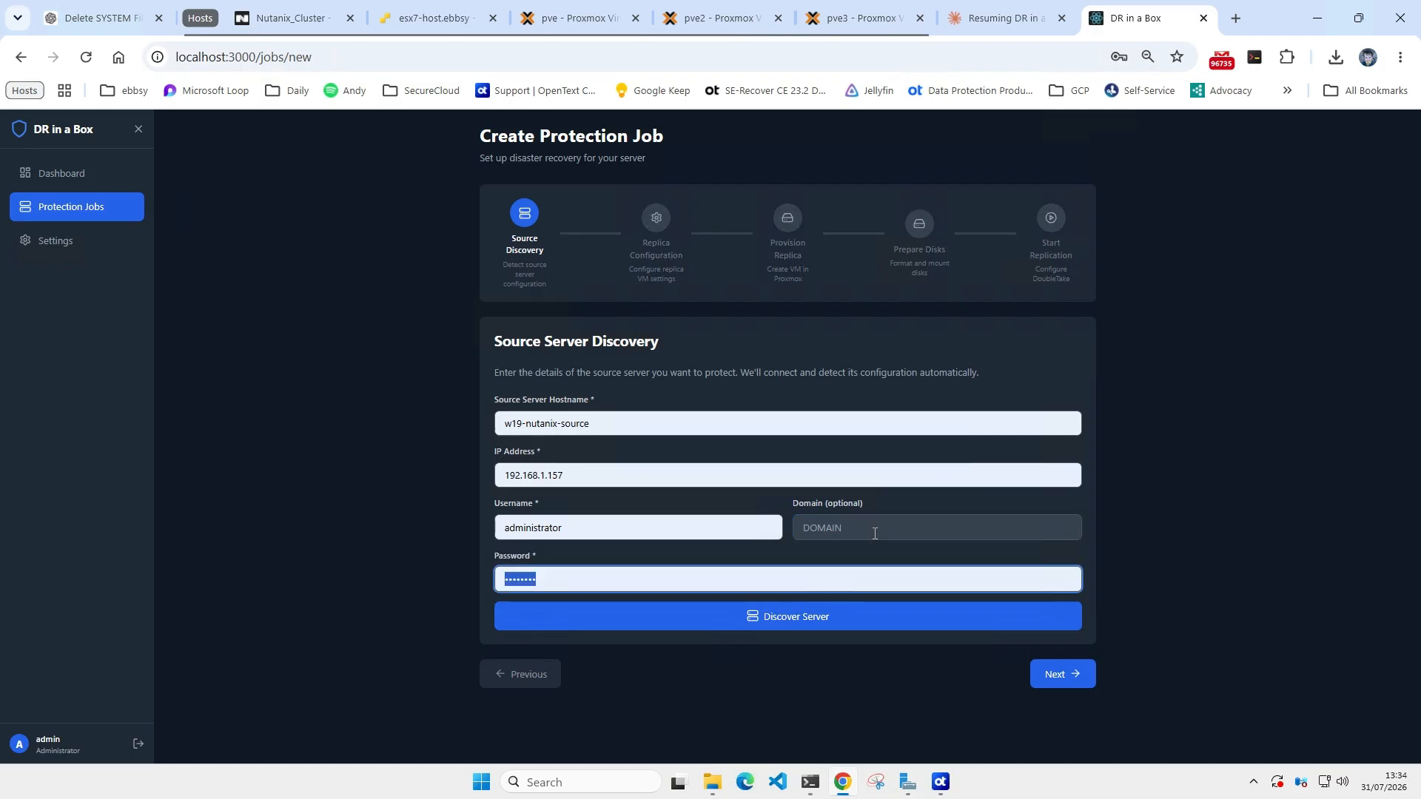
Step: Enter the source server password, try to discover the server, and dismiss the browser's offer to update the saved password
{"action": "type", "text": "••••••••••"}
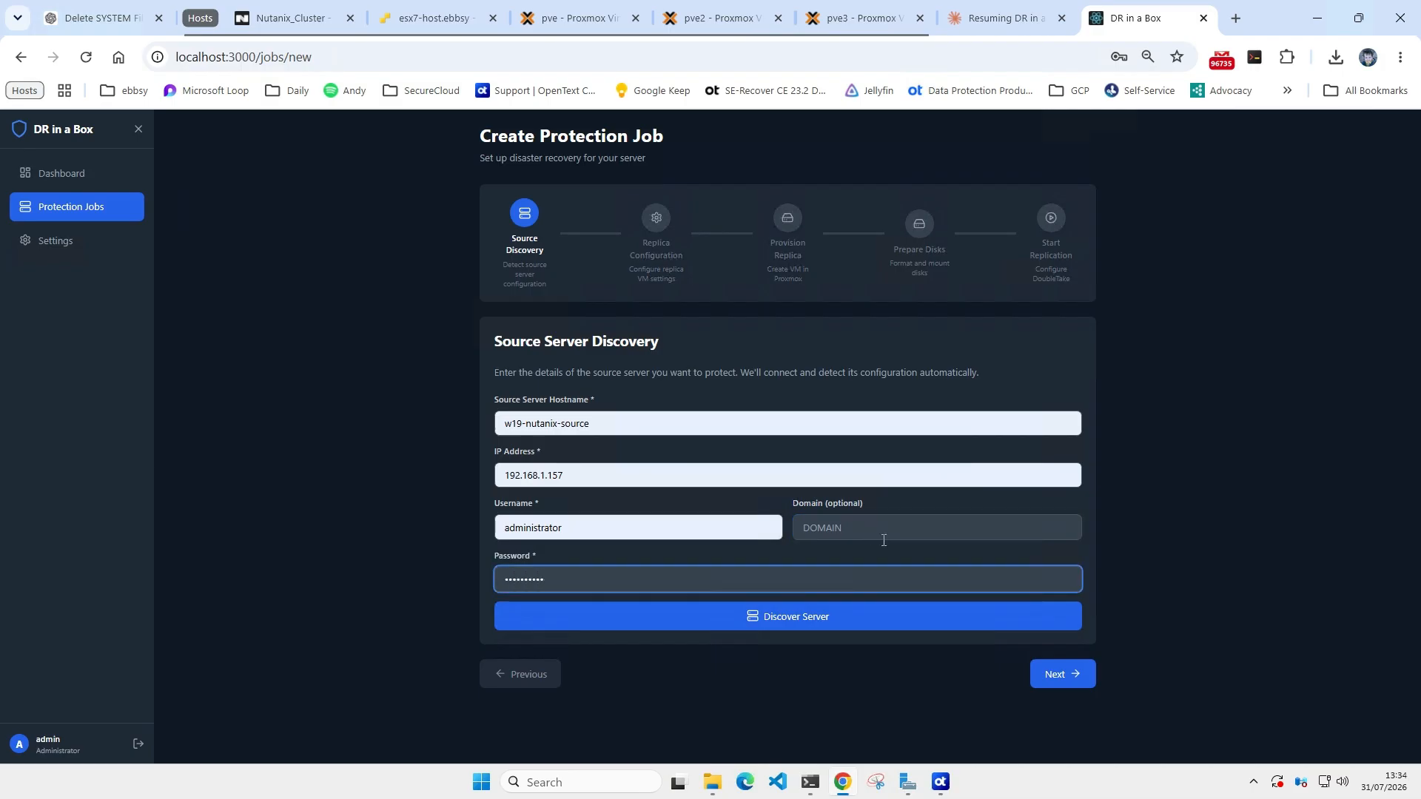
{"action": "left_click", "coordinate": [989, 622]}
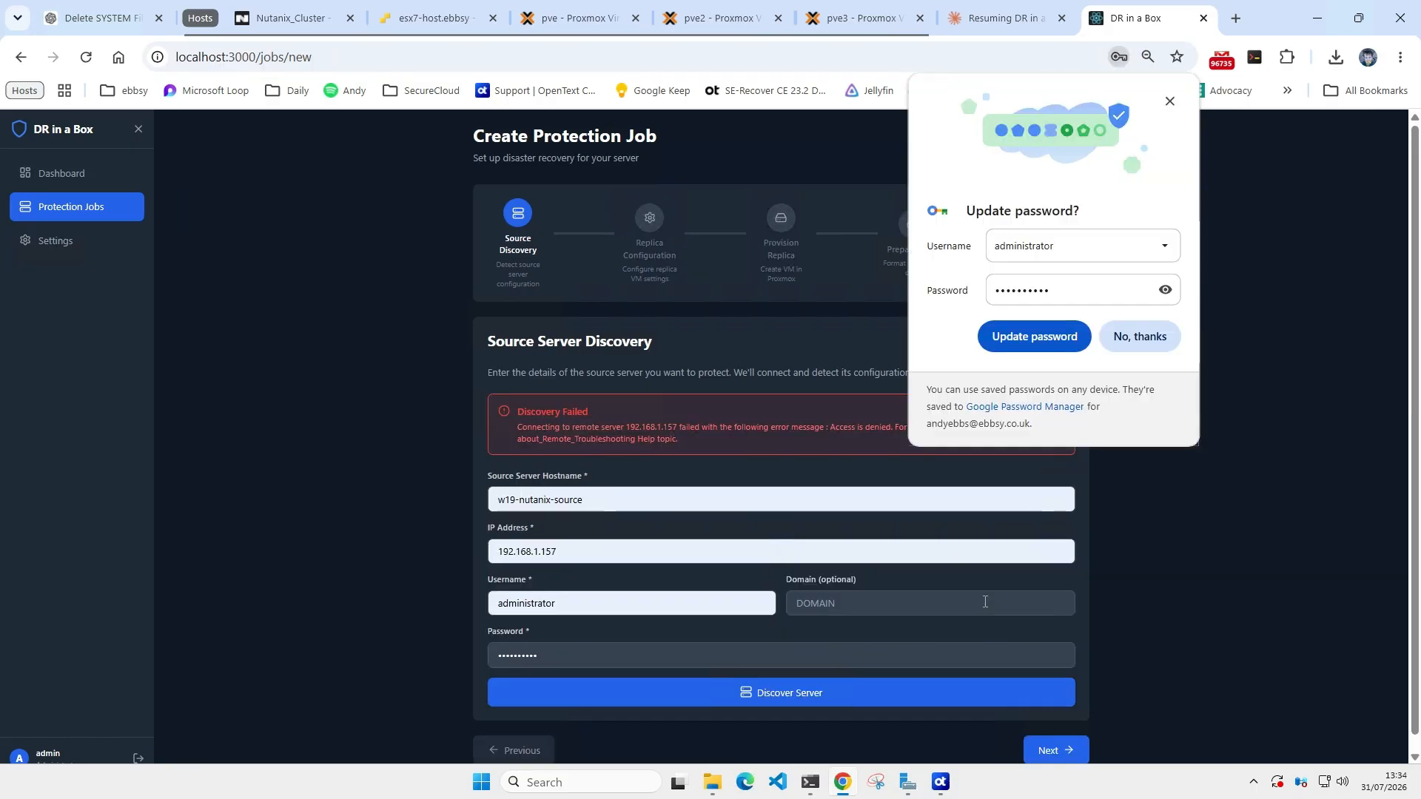
{"action": "left_click", "coordinate": [806, 538]}
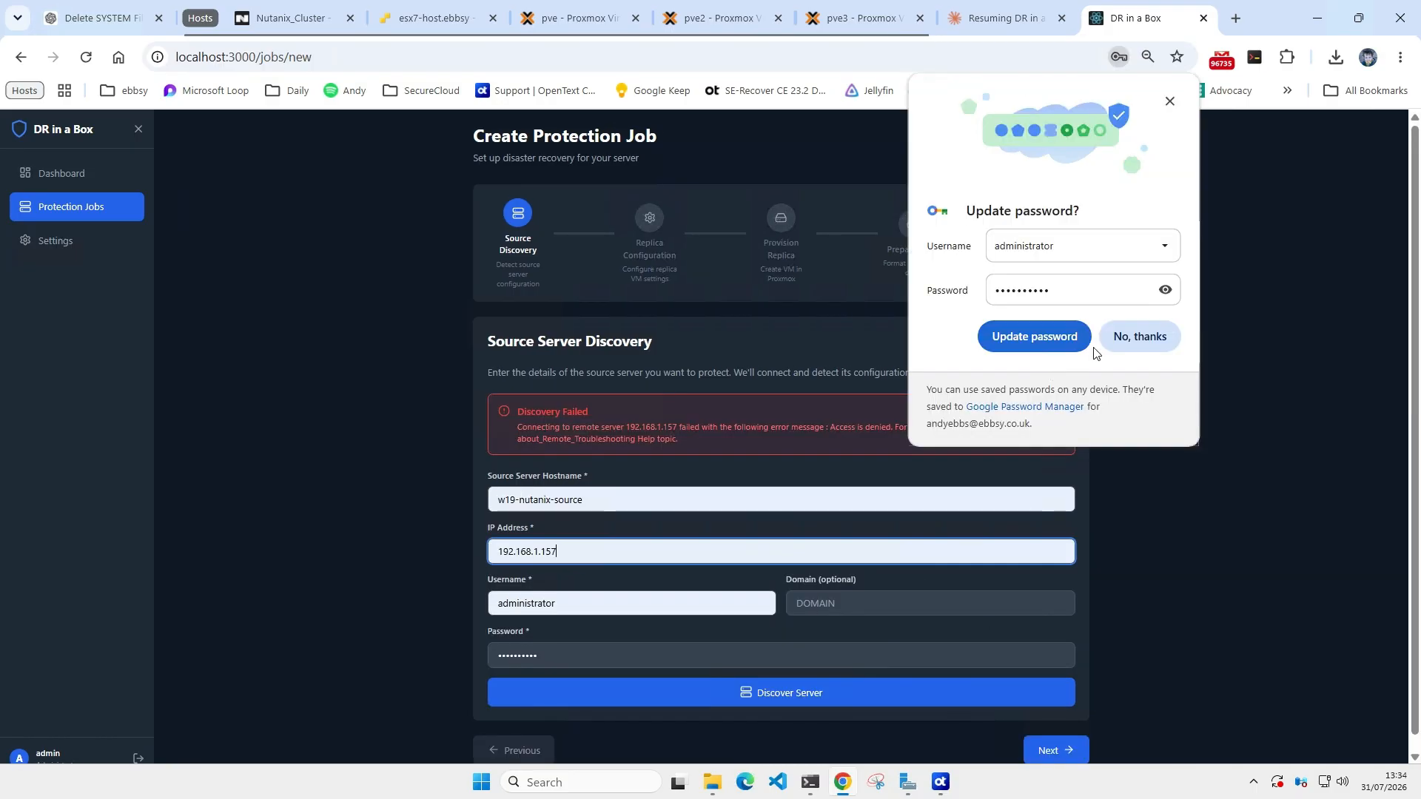
{"action": "left_click", "coordinate": [1170, 102]}
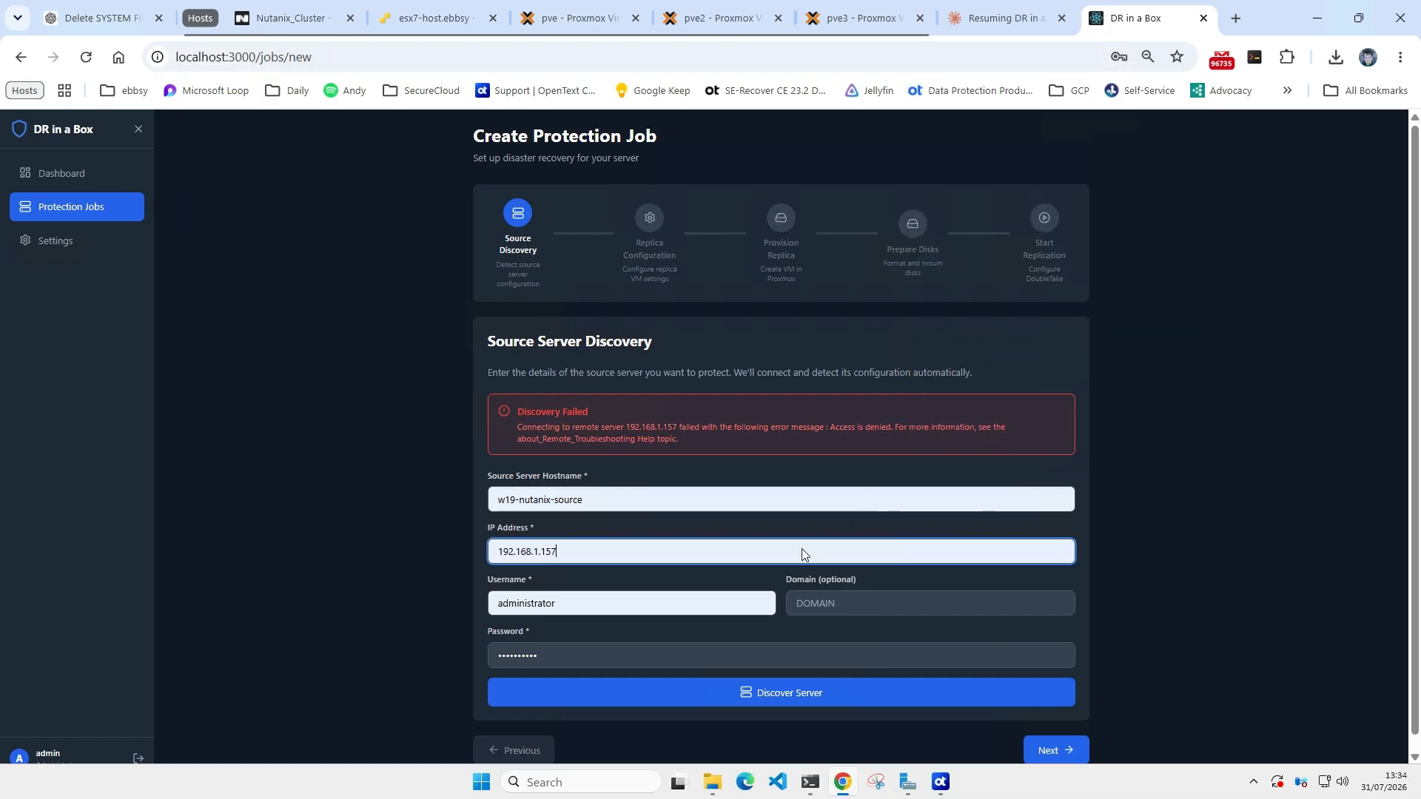
Step: Re-enter the source server password and run the server discovery again
{"action": "double_click", "coordinate": [743, 657]}
{"action": "type", "text": "••••••••"}
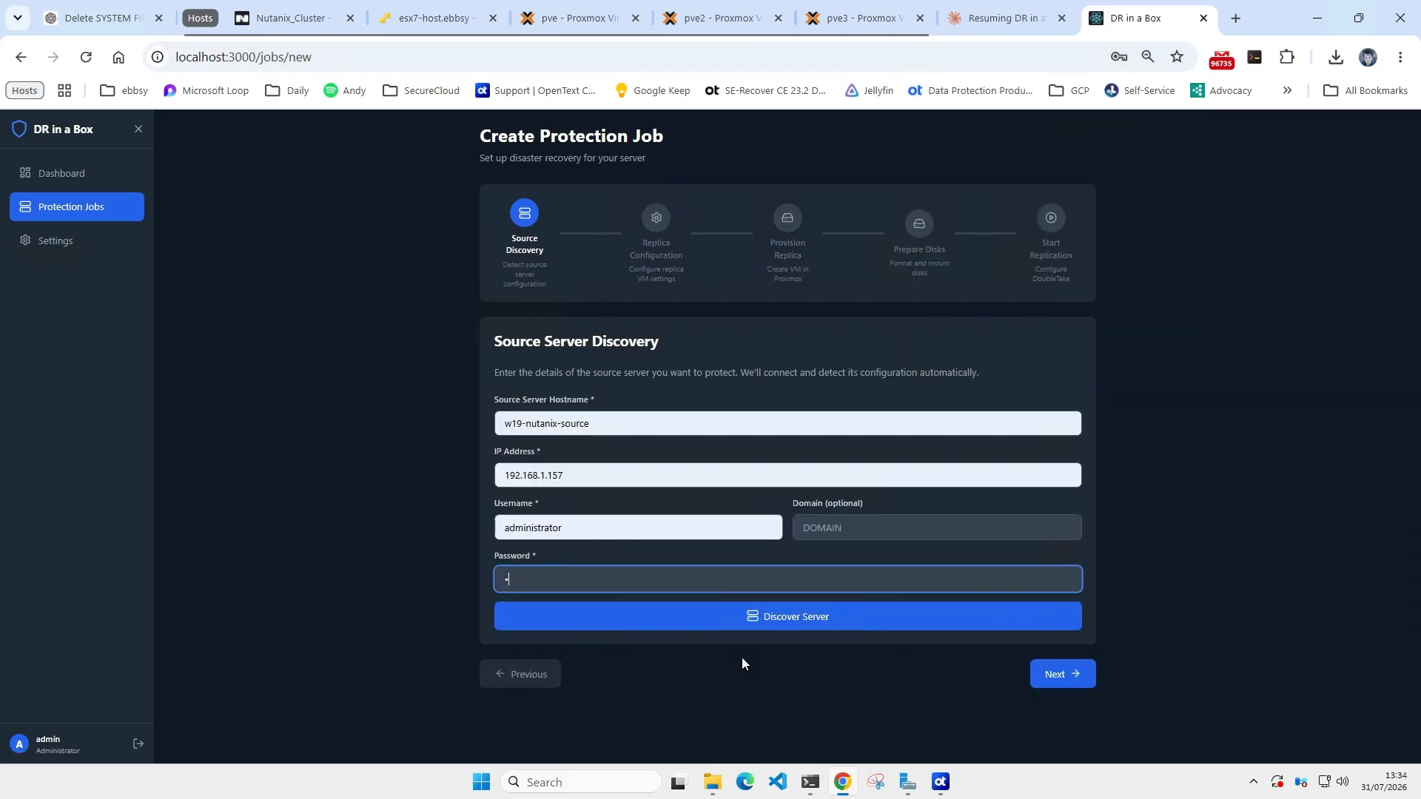
{"action": "type", "text": "•"}
{"action": "left_click", "coordinate": [857, 621]}
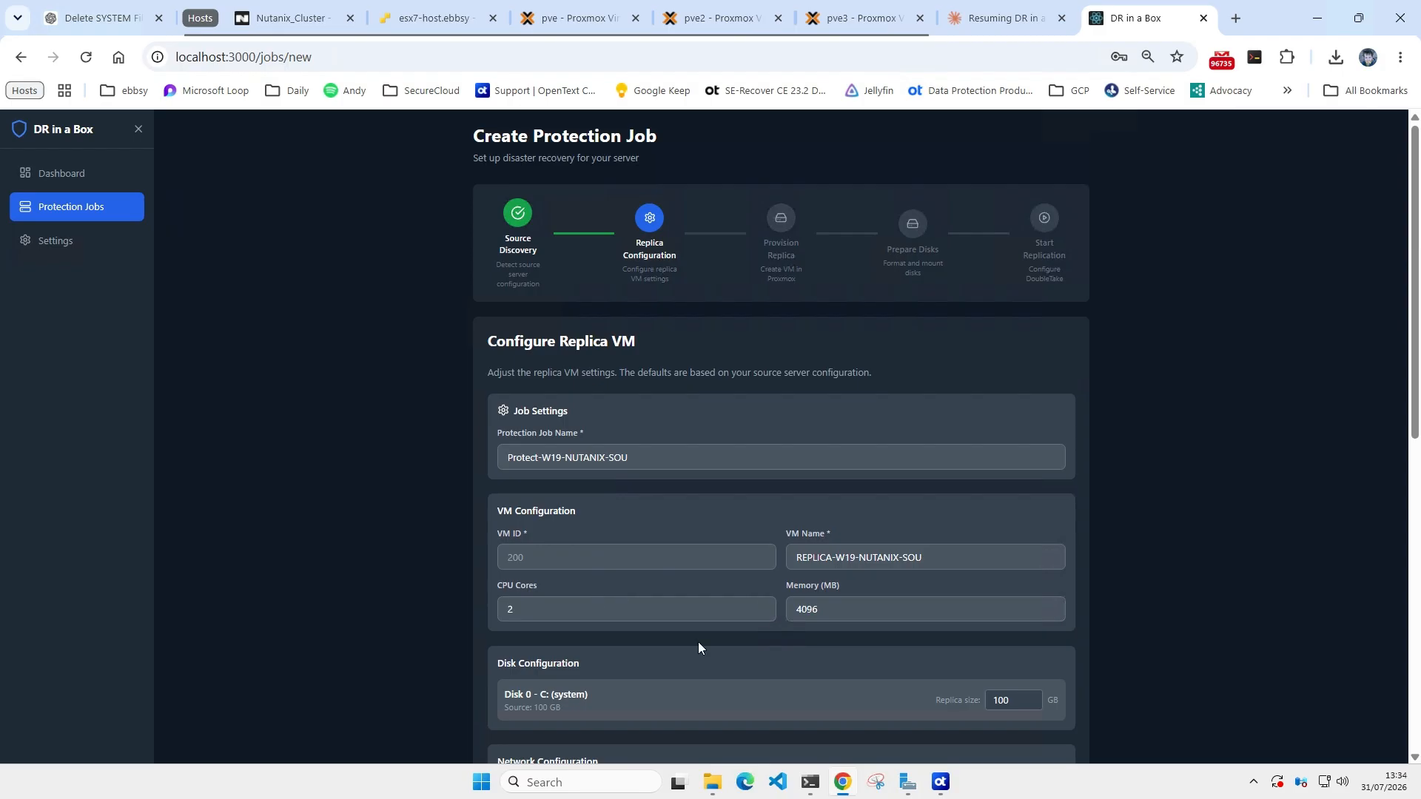
Step: Set the replica VM's ID to 205
{"action": "left_click", "coordinate": [631, 549]}
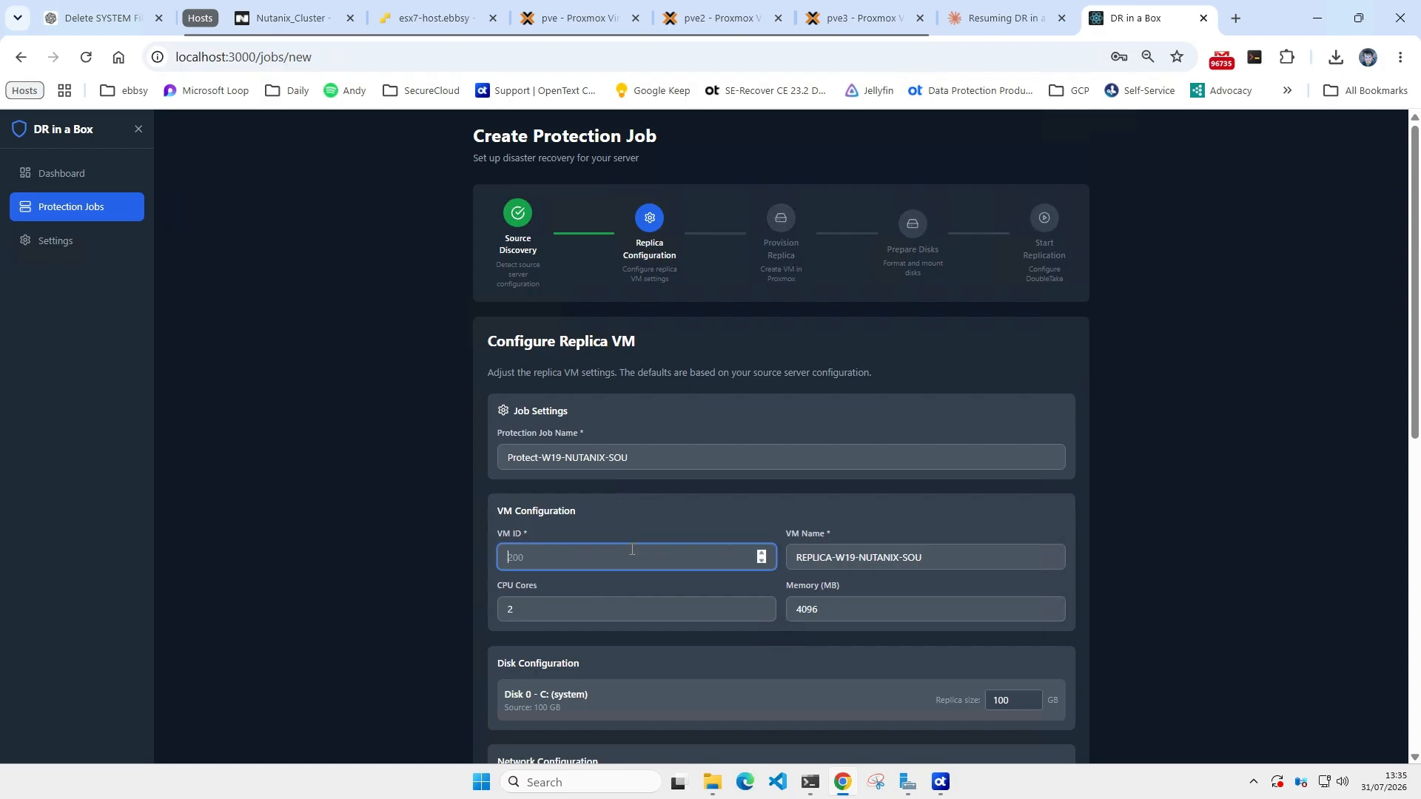
{"action": "type", "text": "205"}
{"action": "left_click", "coordinate": [748, 661]}
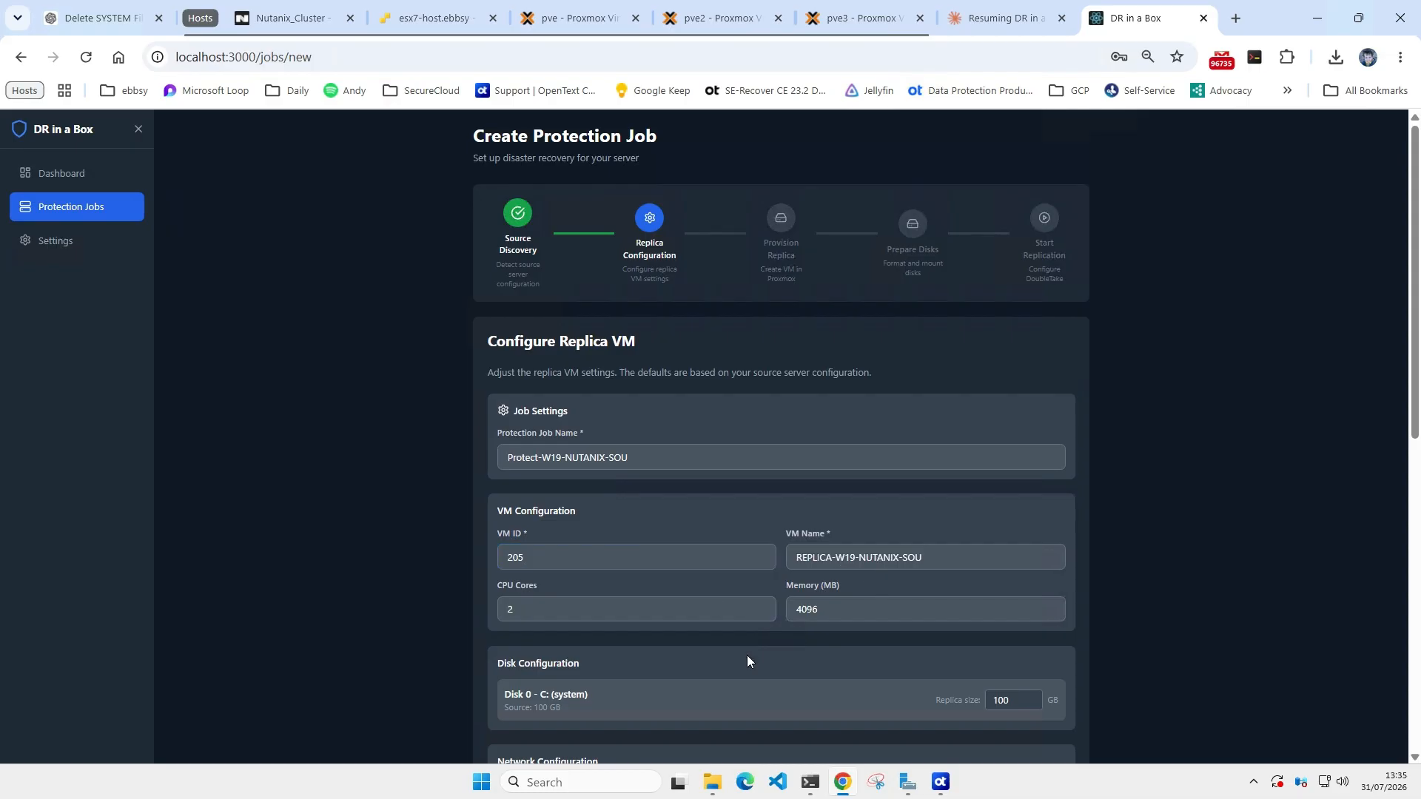
Step: Set Disk 0's replica size to 150 GB and the replica's network to IP 192.168.1.52/24 with gateway 192.168.1.254
{"action": "scroll", "coordinate": [836, 569], "scroll_direction": "down", "scroll_amount": 4}
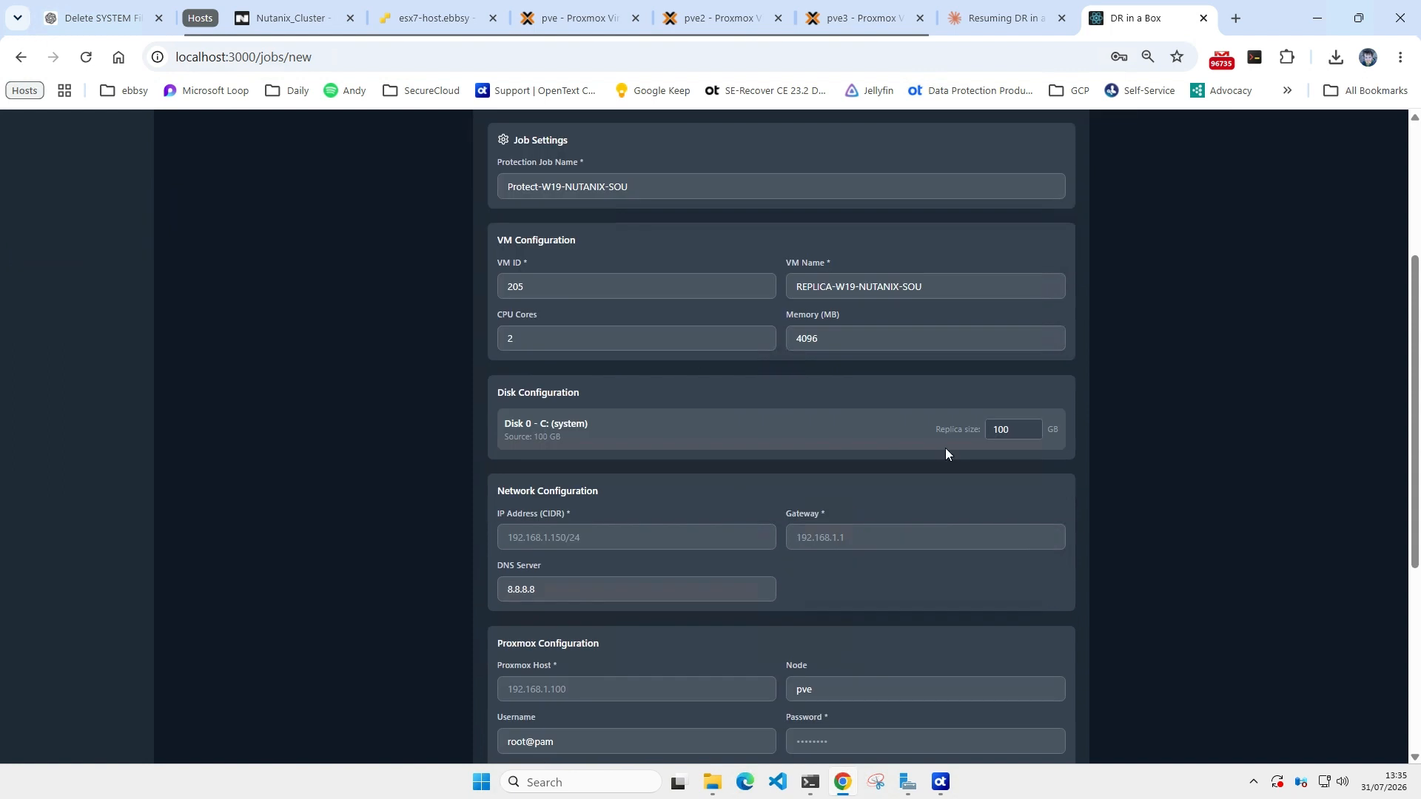
{"action": "left_click", "coordinate": [1030, 429]}
{"action": "left_click", "coordinate": [661, 539]}
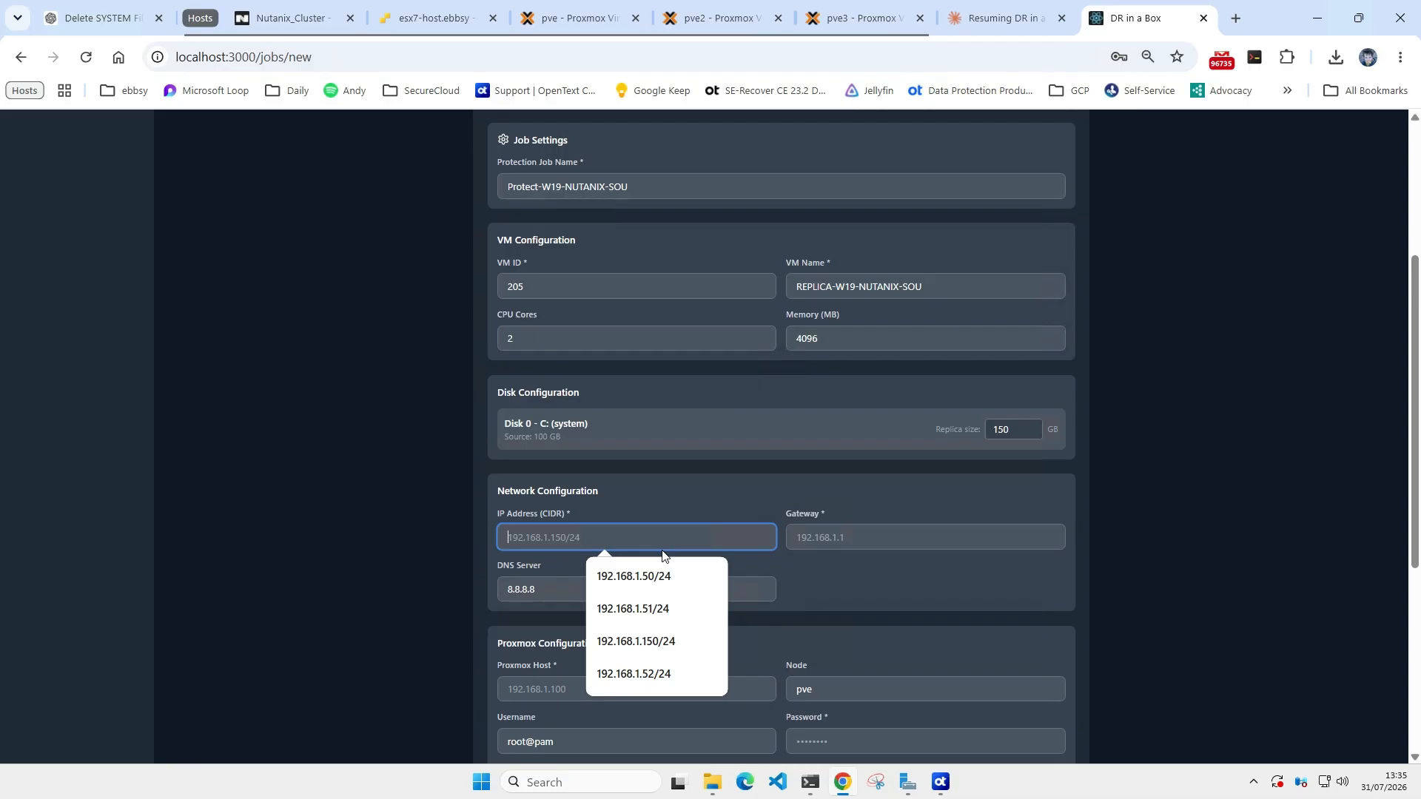
{"action": "left_click", "coordinate": [644, 674]}
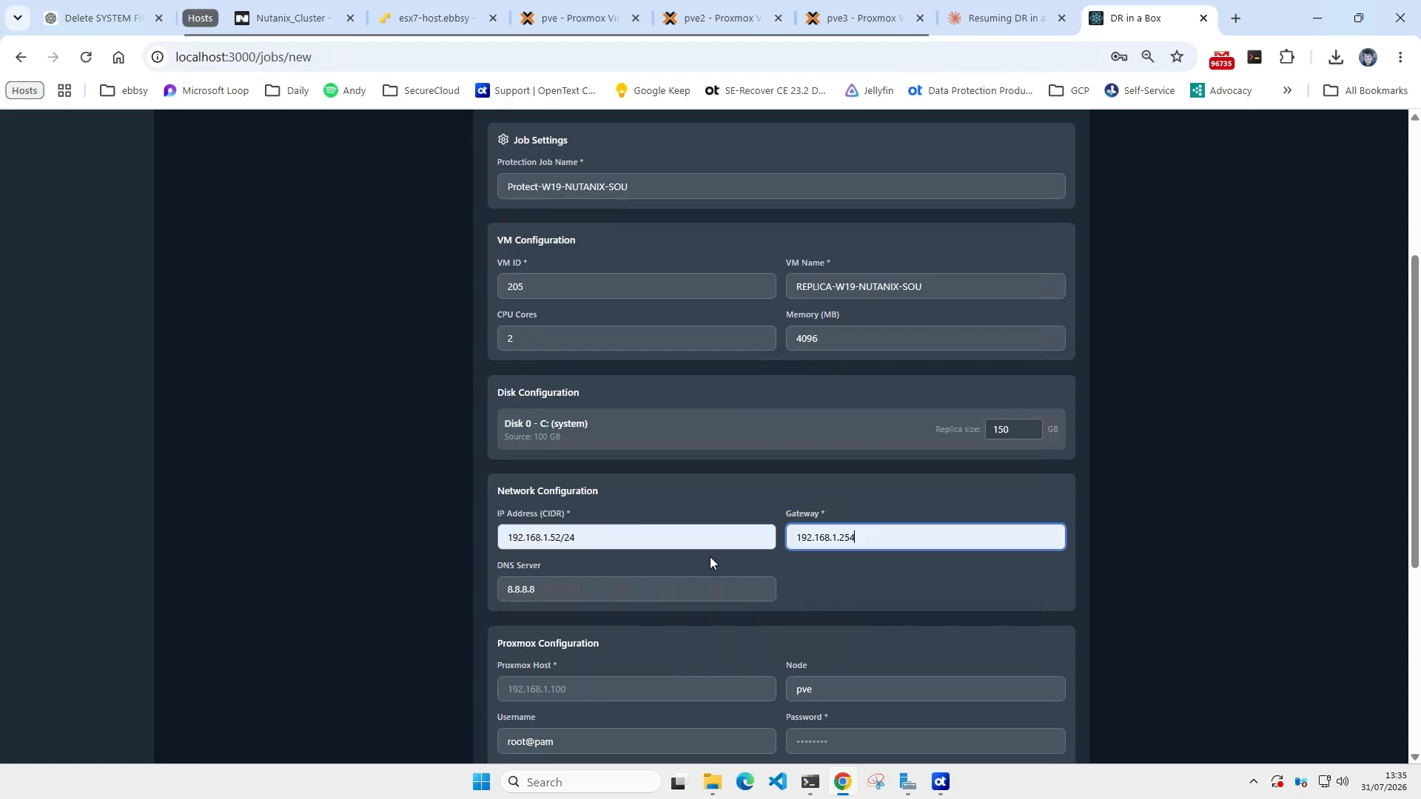
Step: Set the Proxmox host to 192.168.1.13 and the node to pve3, and enter the Proxmox password
{"action": "scroll", "coordinate": [660, 578], "scroll_direction": "down", "scroll_amount": 3}
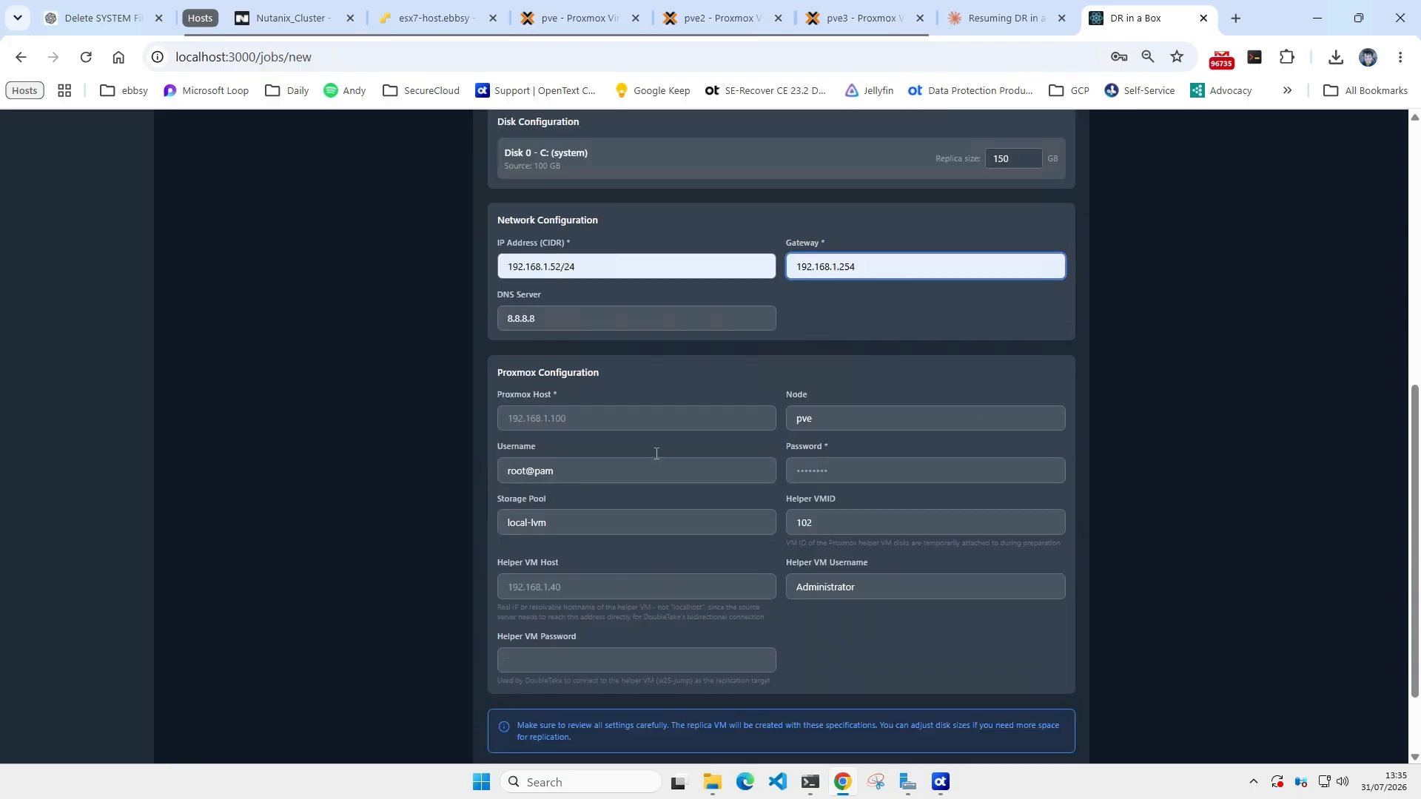
{"action": "left_click", "coordinate": [655, 416]}
{"action": "type", "text": "192.168.1.13"}
{"action": "key", "text": "Tab"}
{"action": "type", "text": "pve3"}
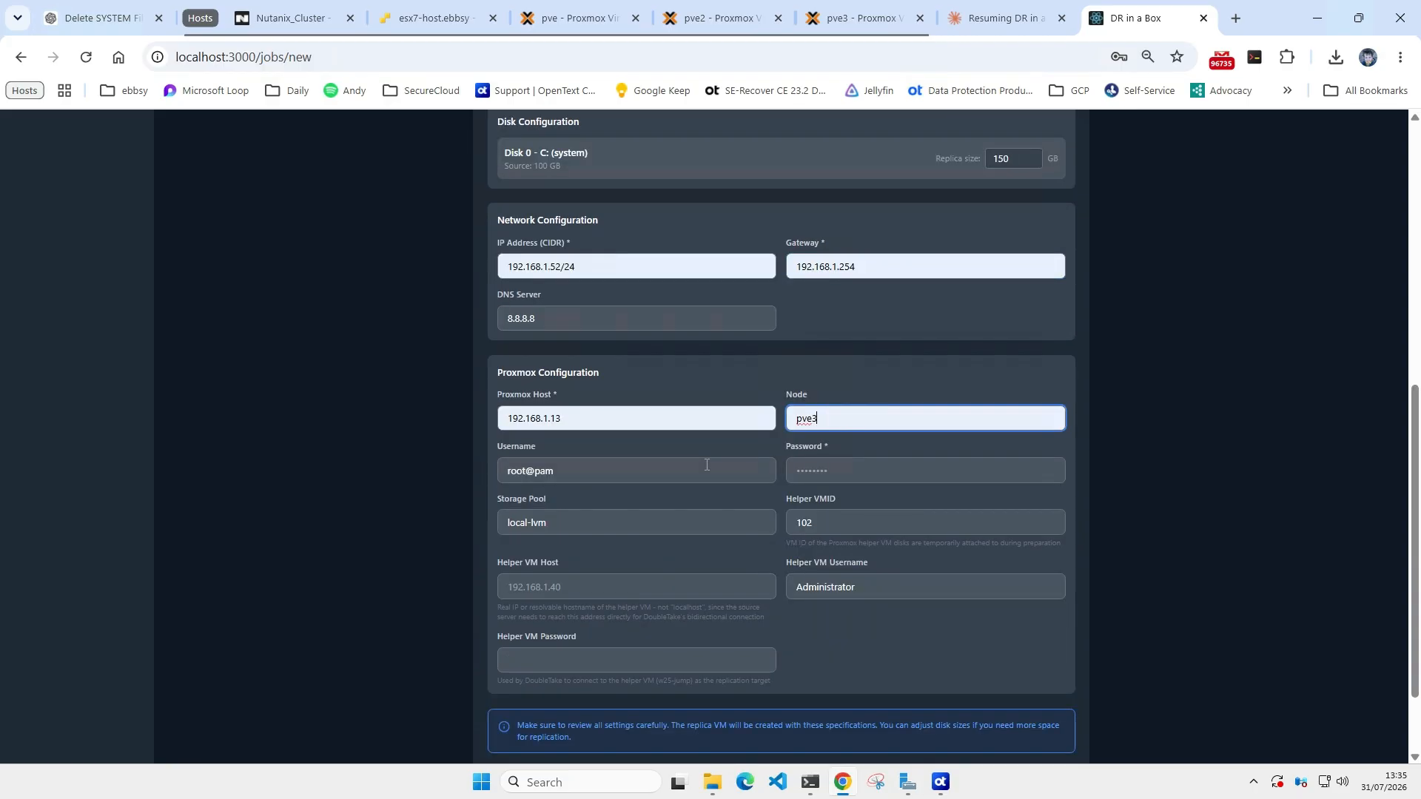
{"action": "left_click", "coordinate": [843, 476]}
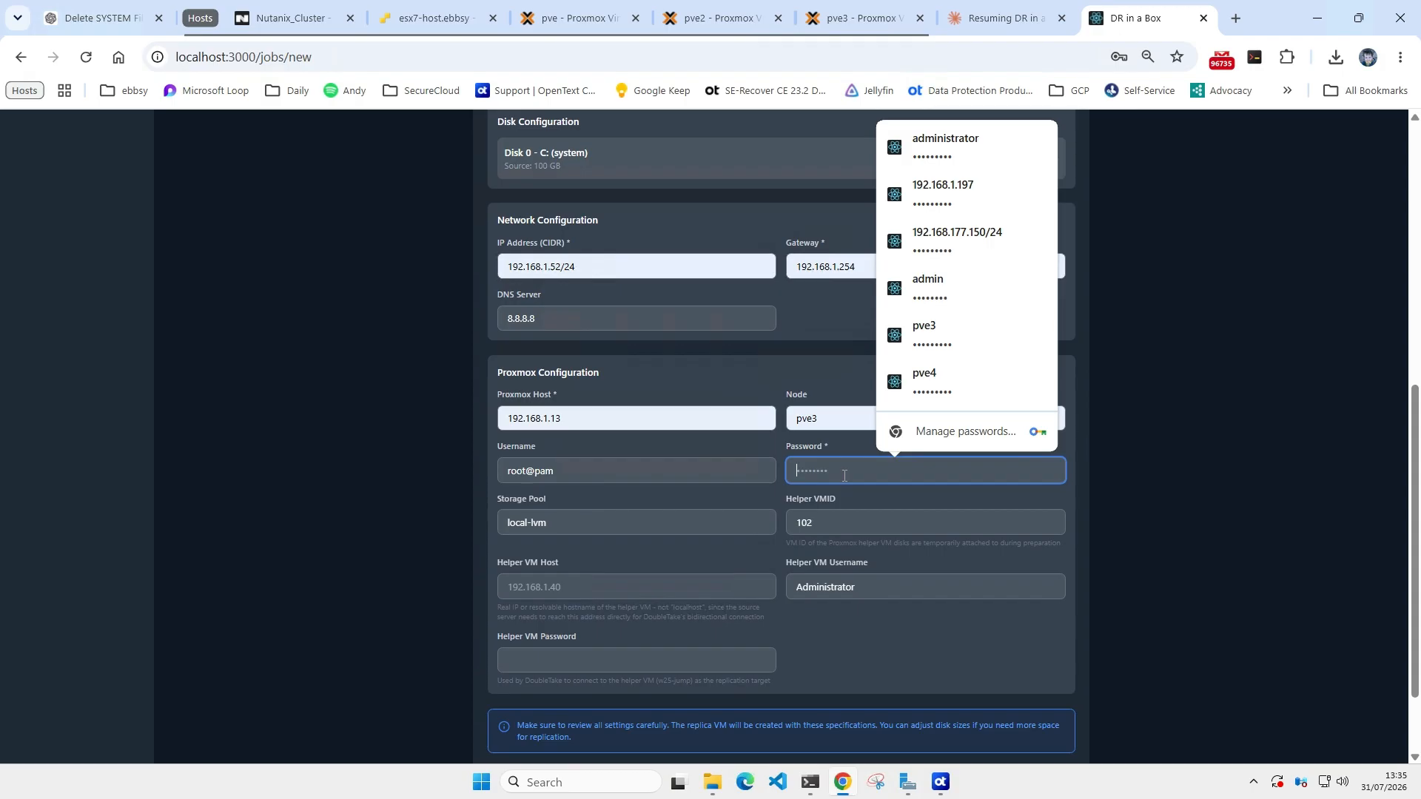
{"action": "type", "text": "•••••••••"}
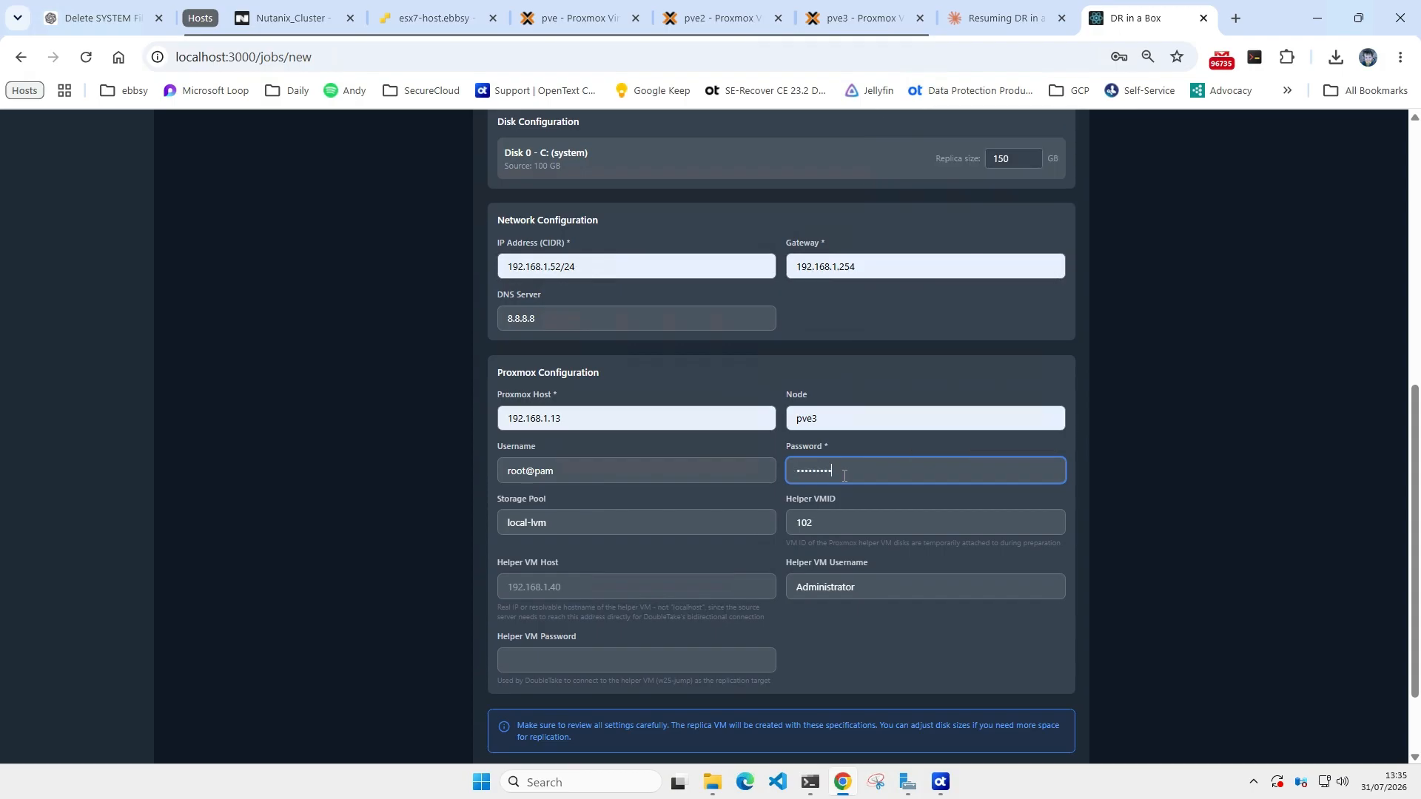
Step: Set the helper VM host to 192.168.1.40 and enter the helper VM password
{"action": "left_click", "coordinate": [732, 586]}
{"action": "left_click", "coordinate": [651, 615]}
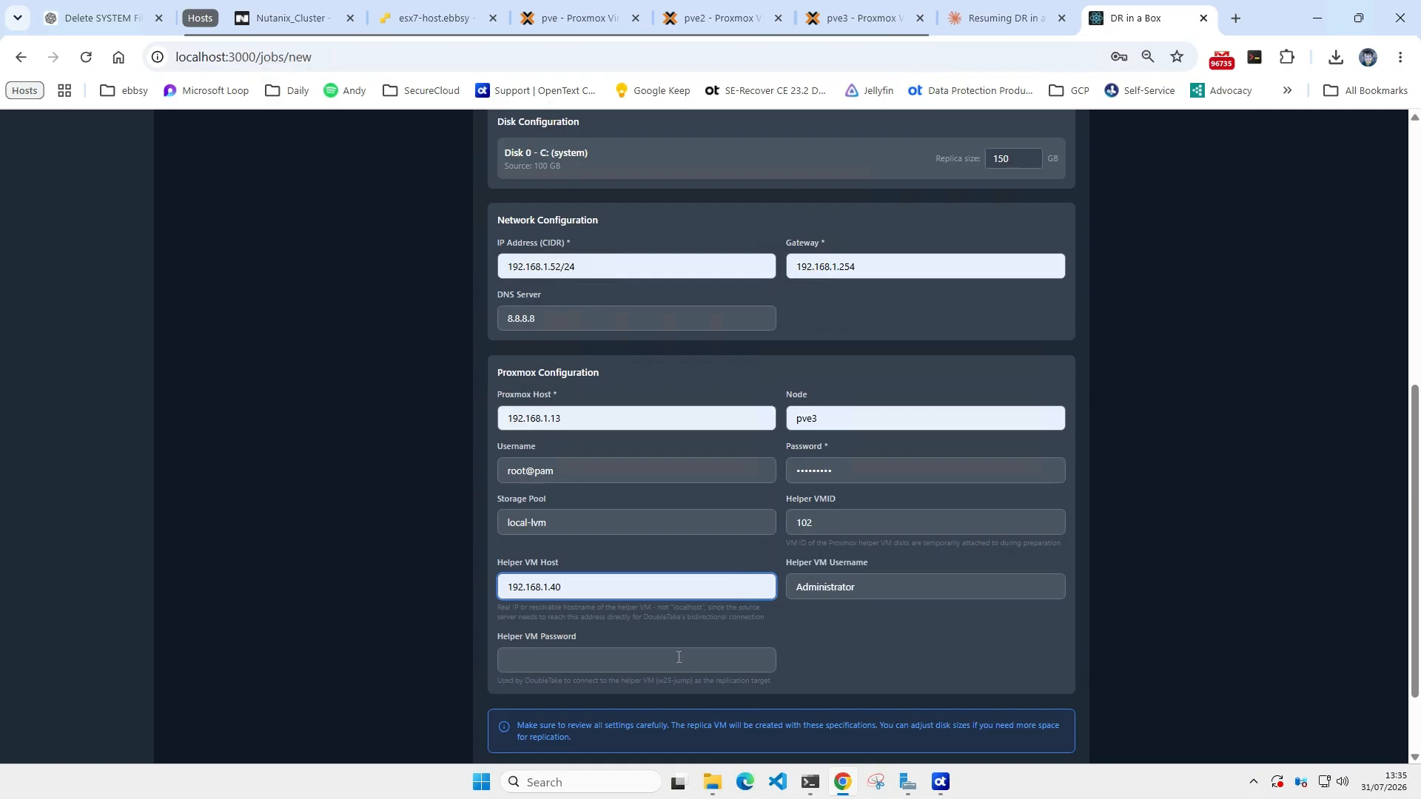
{"action": "left_click", "coordinate": [678, 657]}
{"action": "type", "text": "*******"}
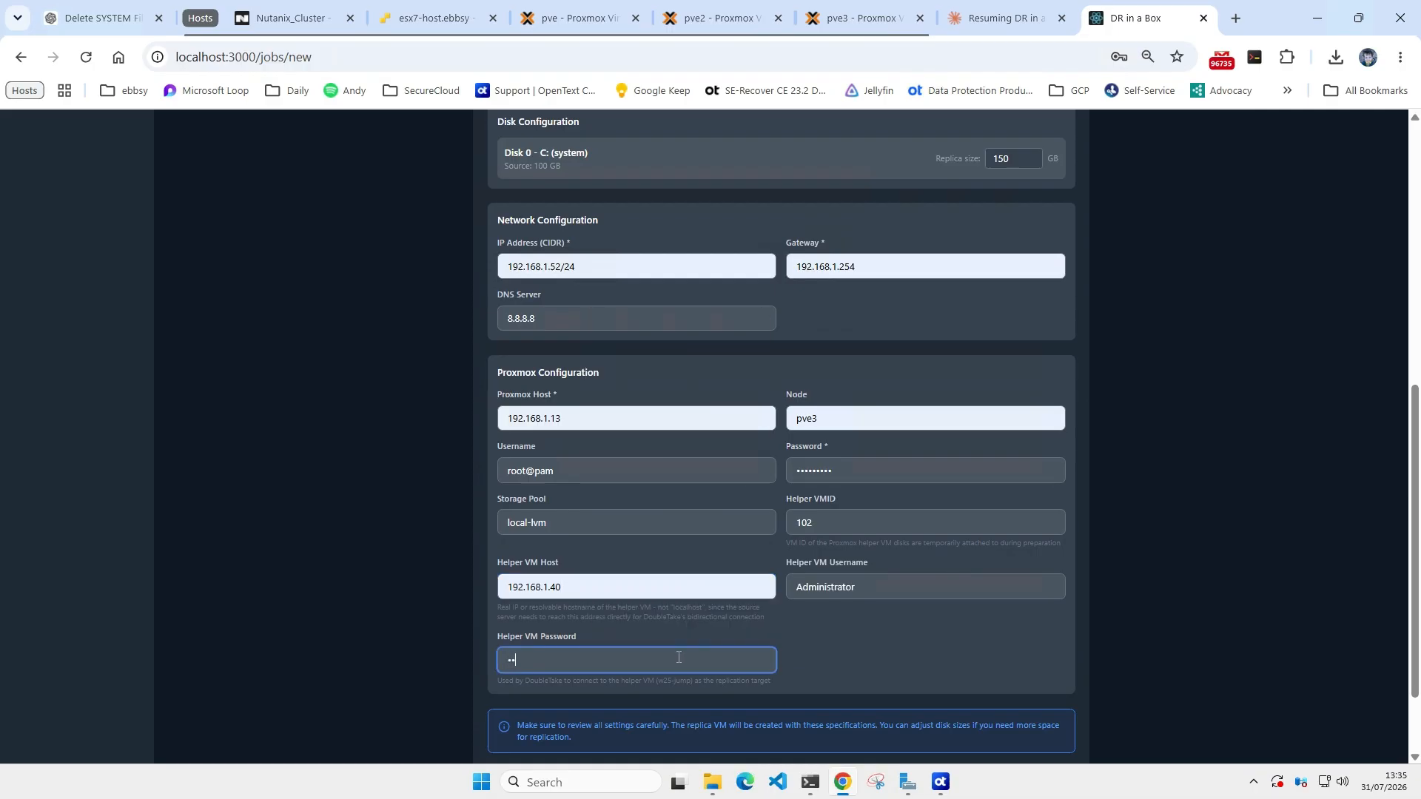
{"action": "type", "text": "**"}
Step: Save the replica configuration and continue to the Provision Replica stage
{"action": "scroll", "coordinate": [868, 664], "scroll_direction": "down", "scroll_amount": 2}
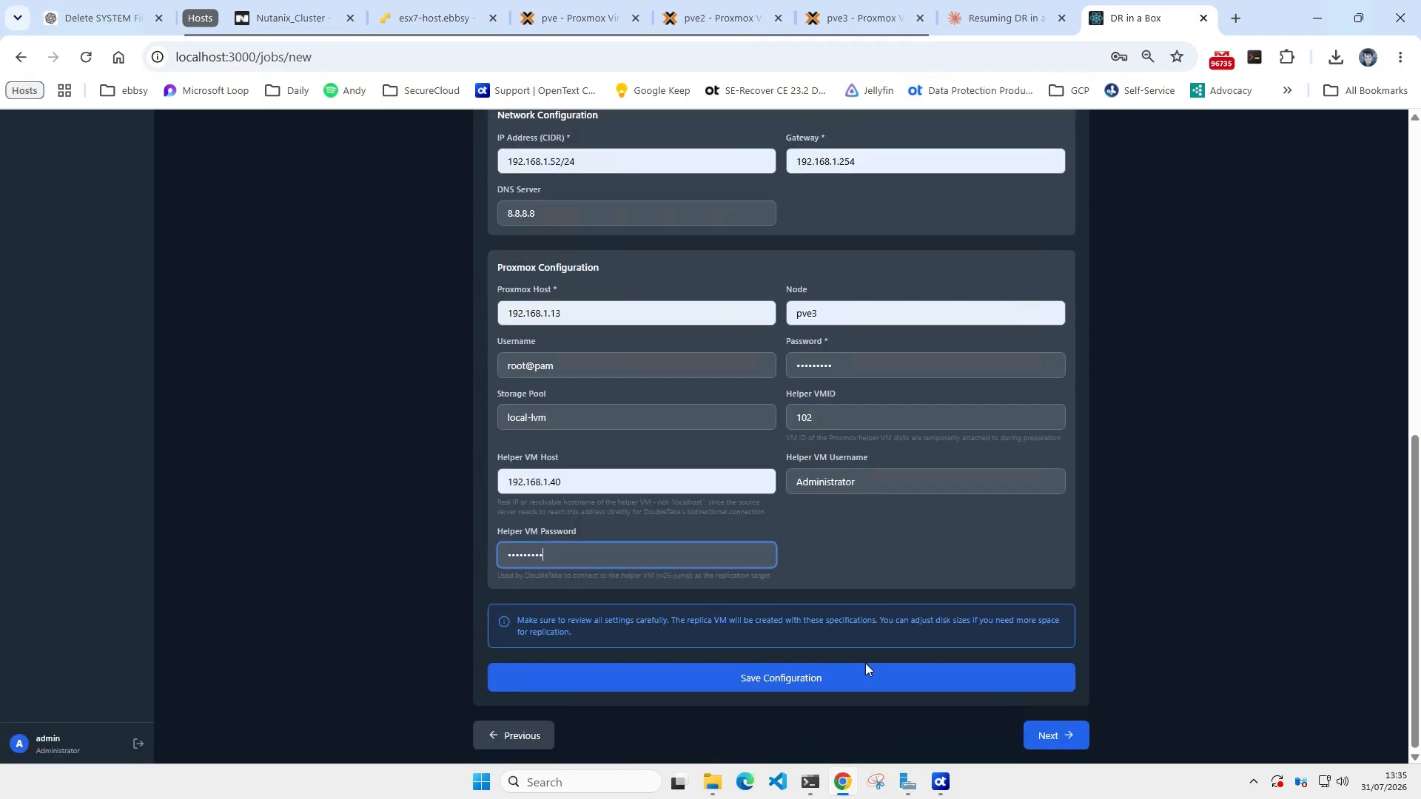
{"action": "left_click", "coordinate": [844, 675]}
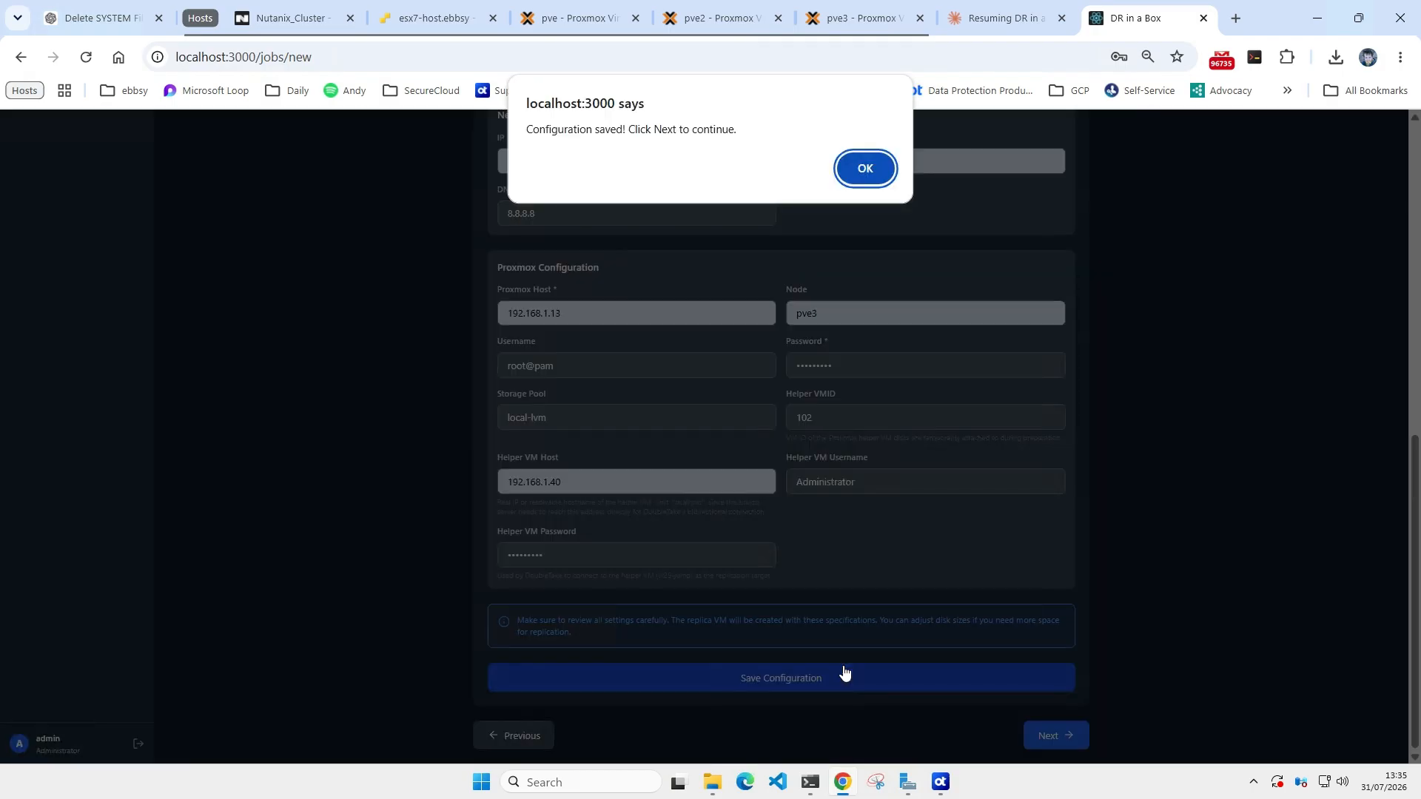
{"action": "left_click", "coordinate": [854, 171]}
{"action": "left_click", "coordinate": [1047, 738]}
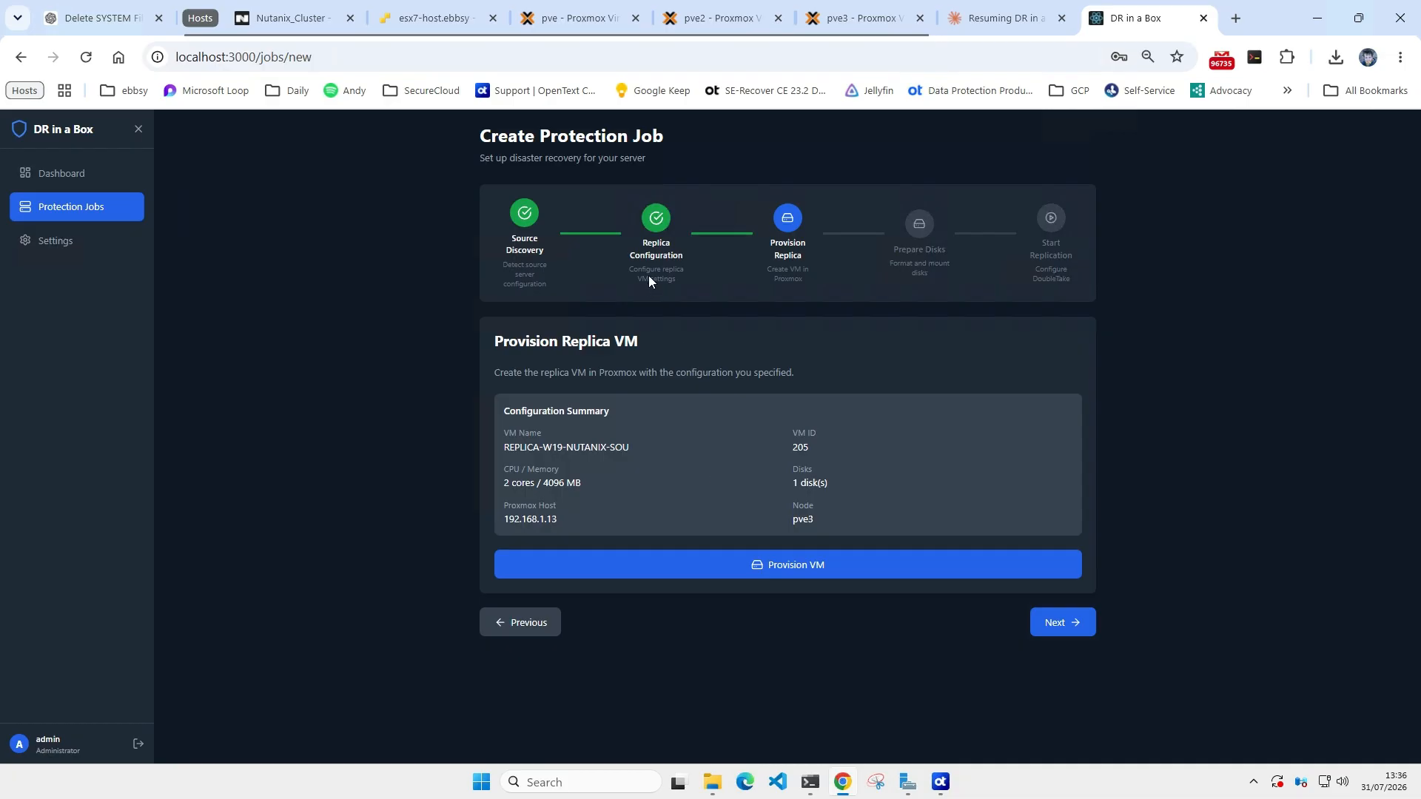
Step: Check the existing virtual machines on the pve3 Proxmox host, then return to DR in a Box and provision the replica VM
{"action": "left_click", "coordinate": [834, 29]}
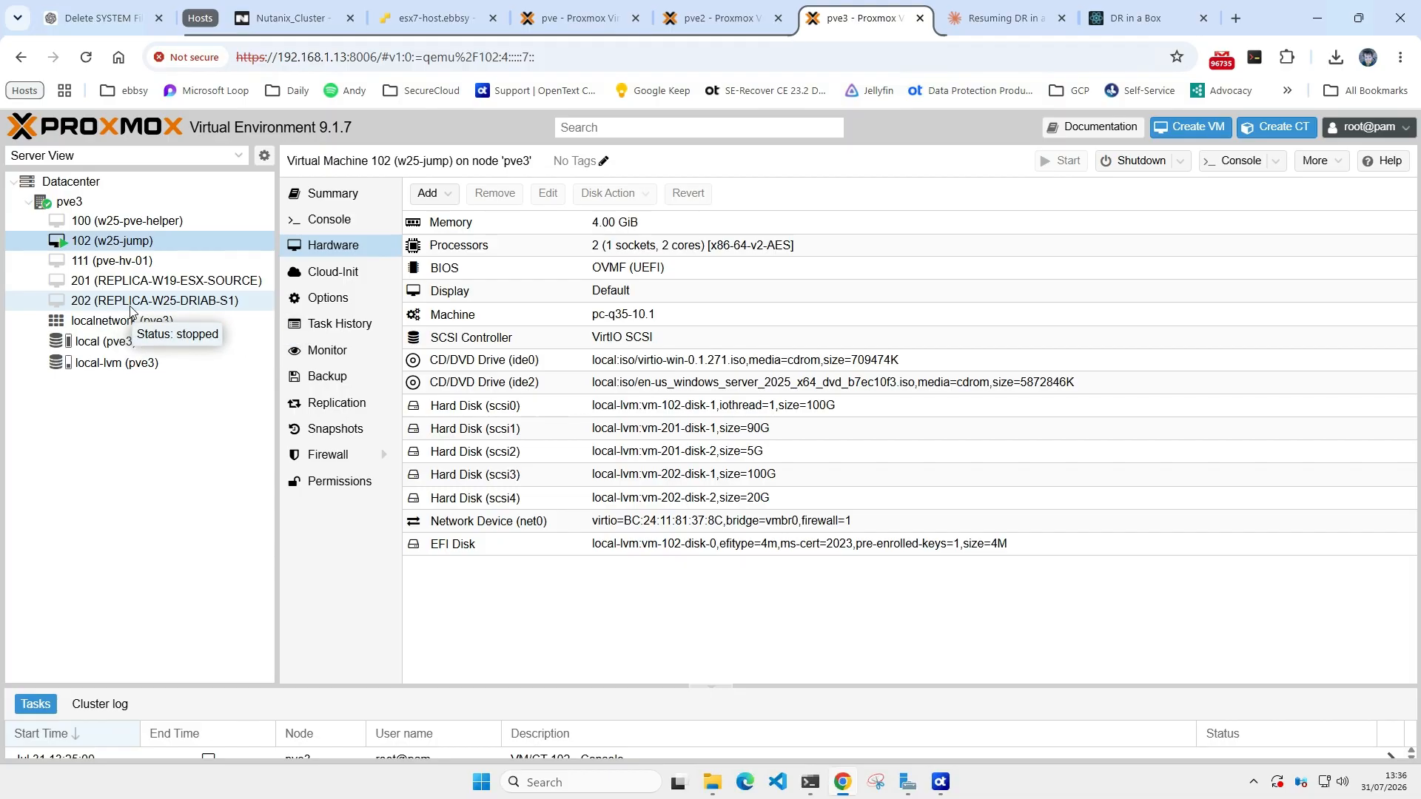
{"action": "left_click", "coordinate": [1132, 18]}
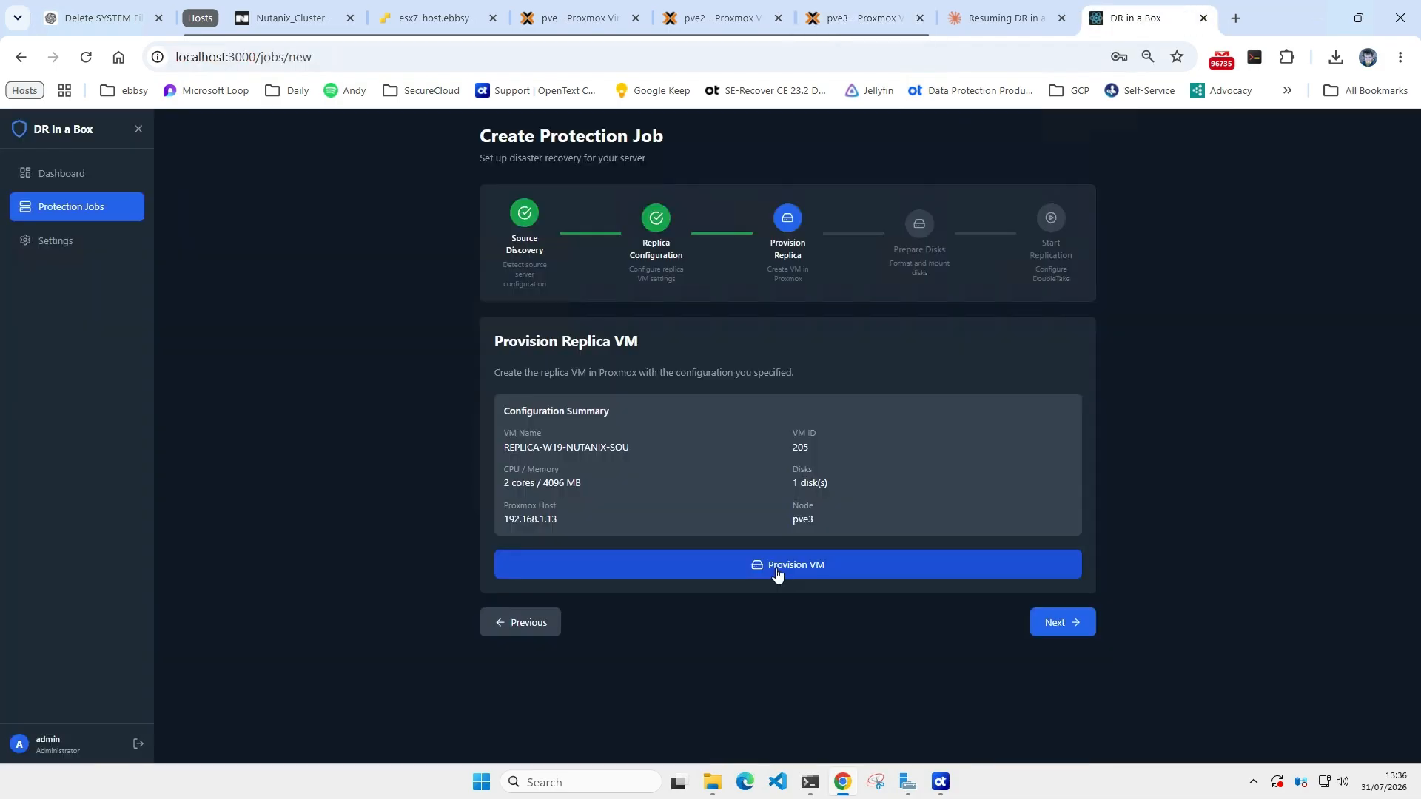
{"action": "left_click", "coordinate": [842, 566]}
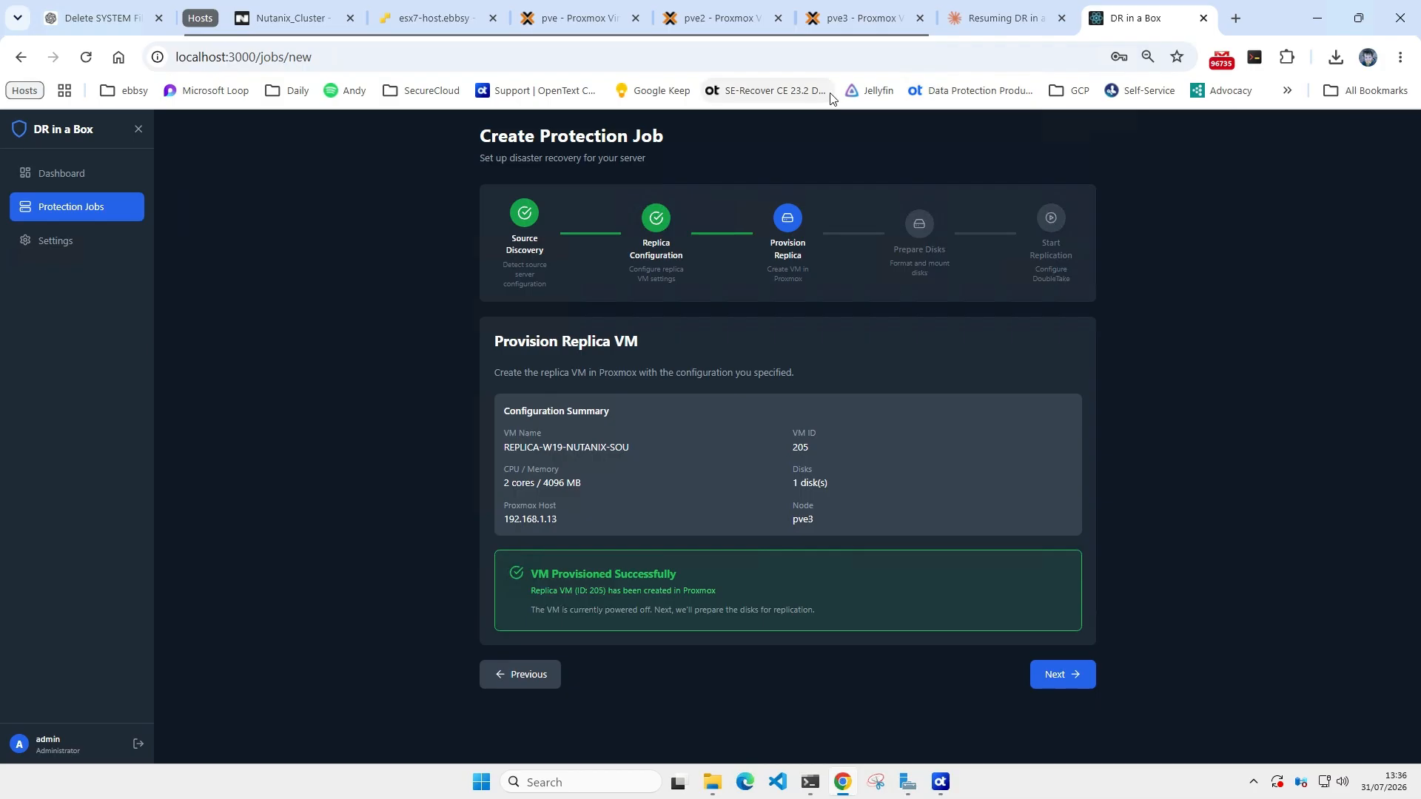
Step: Look for replica VM 205 on the pve3 Proxmox host, then return to DR in a Box and continue to disk preparation
{"action": "left_click", "coordinate": [851, 19]}
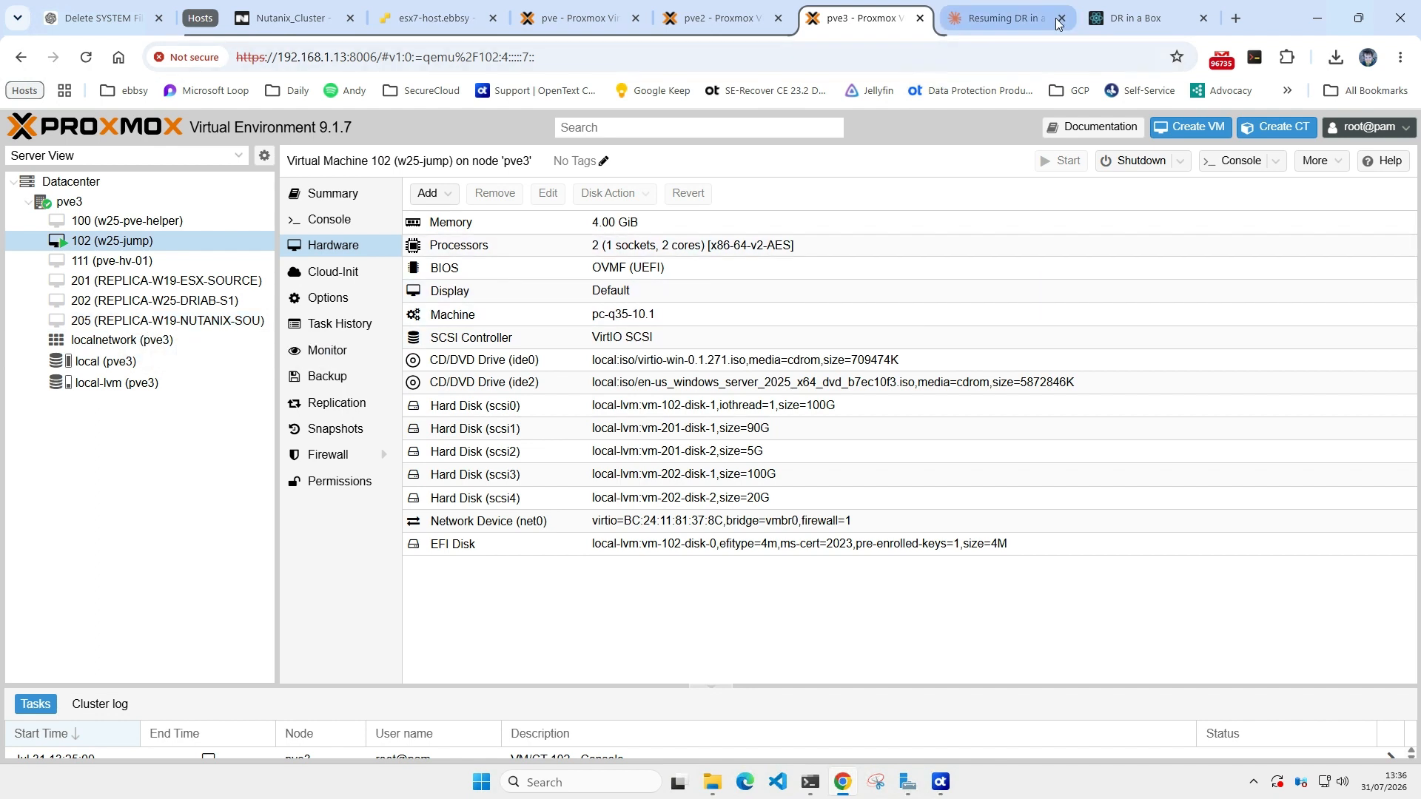
{"action": "left_click", "coordinate": [1118, 18]}
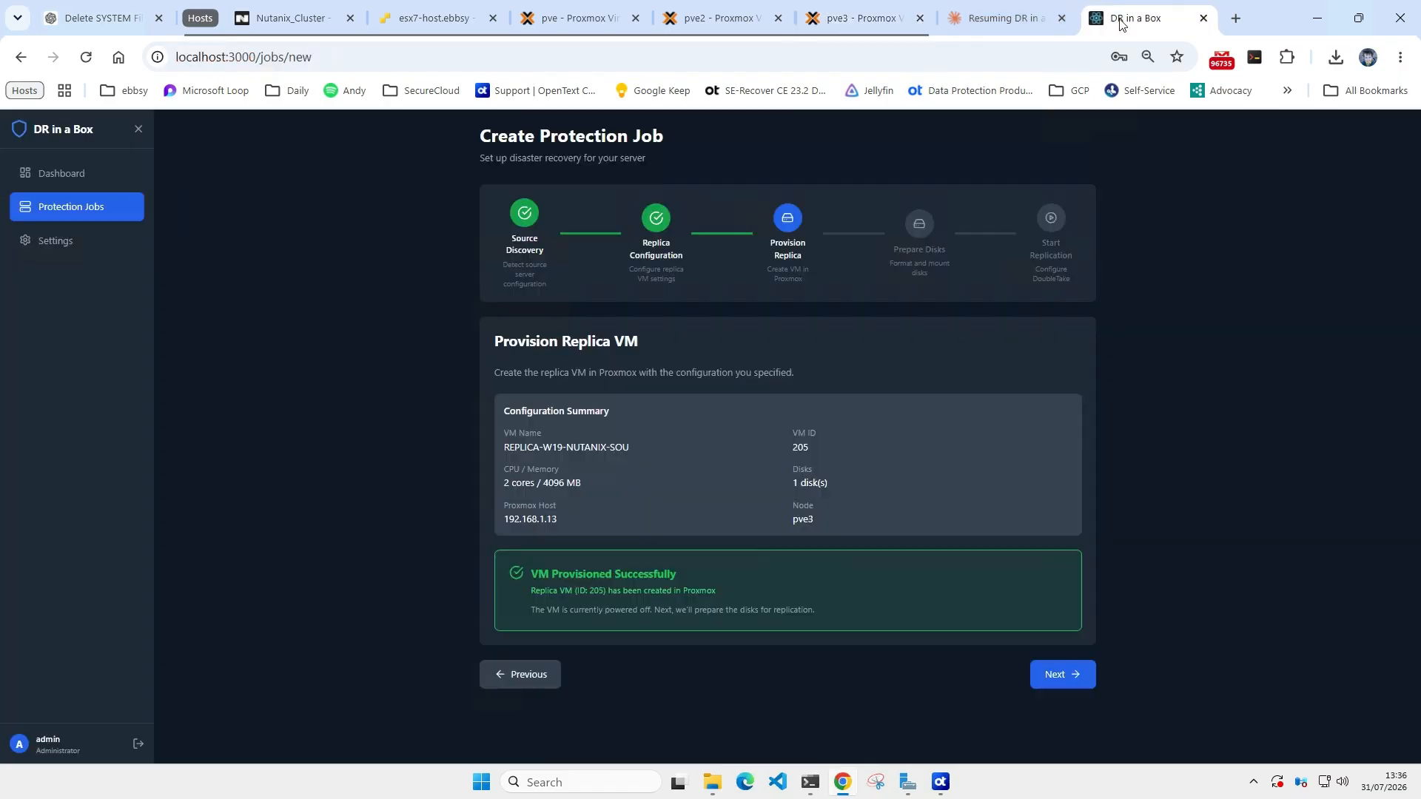
{"action": "left_click", "coordinate": [1052, 676]}
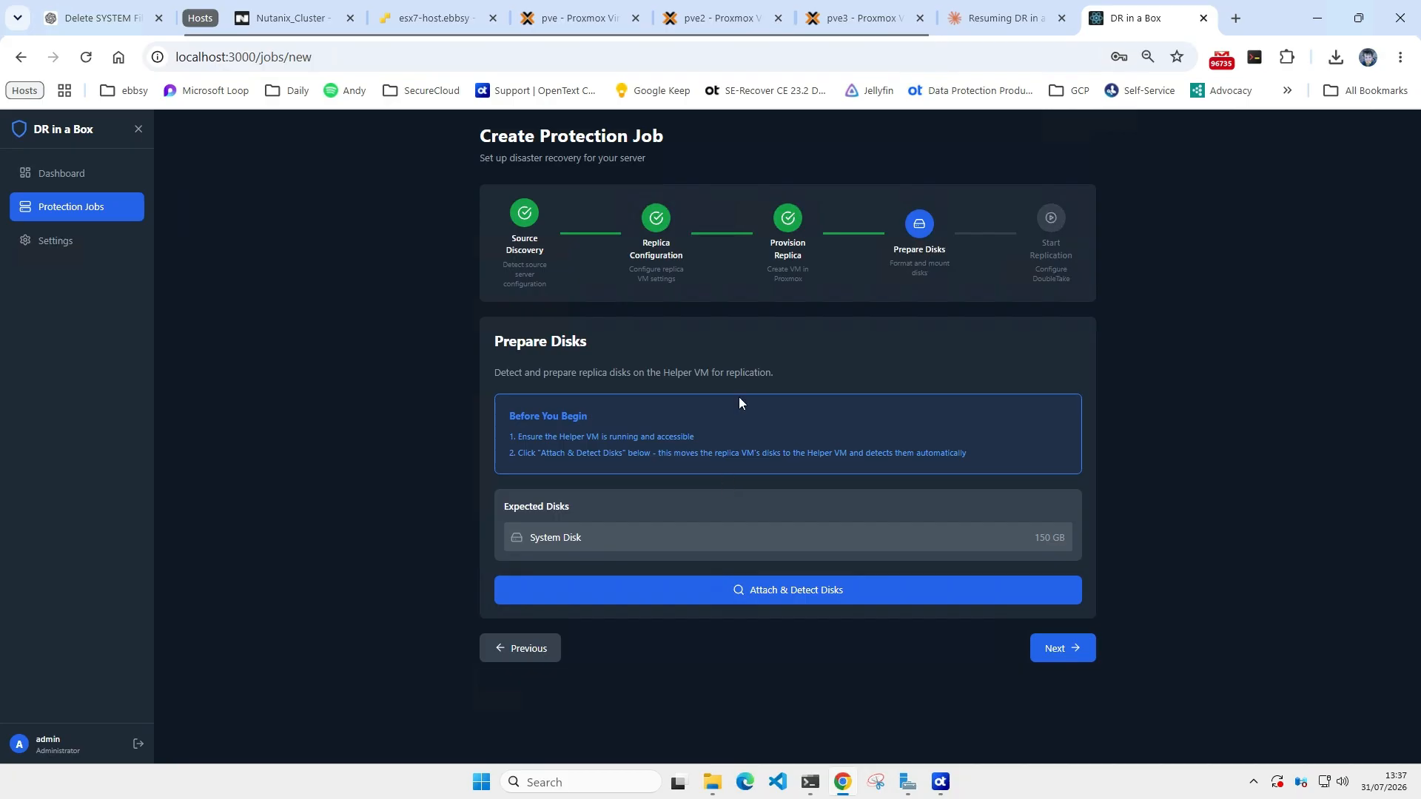
Step: Inspect the hardware of VMs 205 and 102 on the pve3 Proxmox host, then attach and detect the replica disks in DR in a Box
{"action": "left_click", "coordinate": [878, 23]}
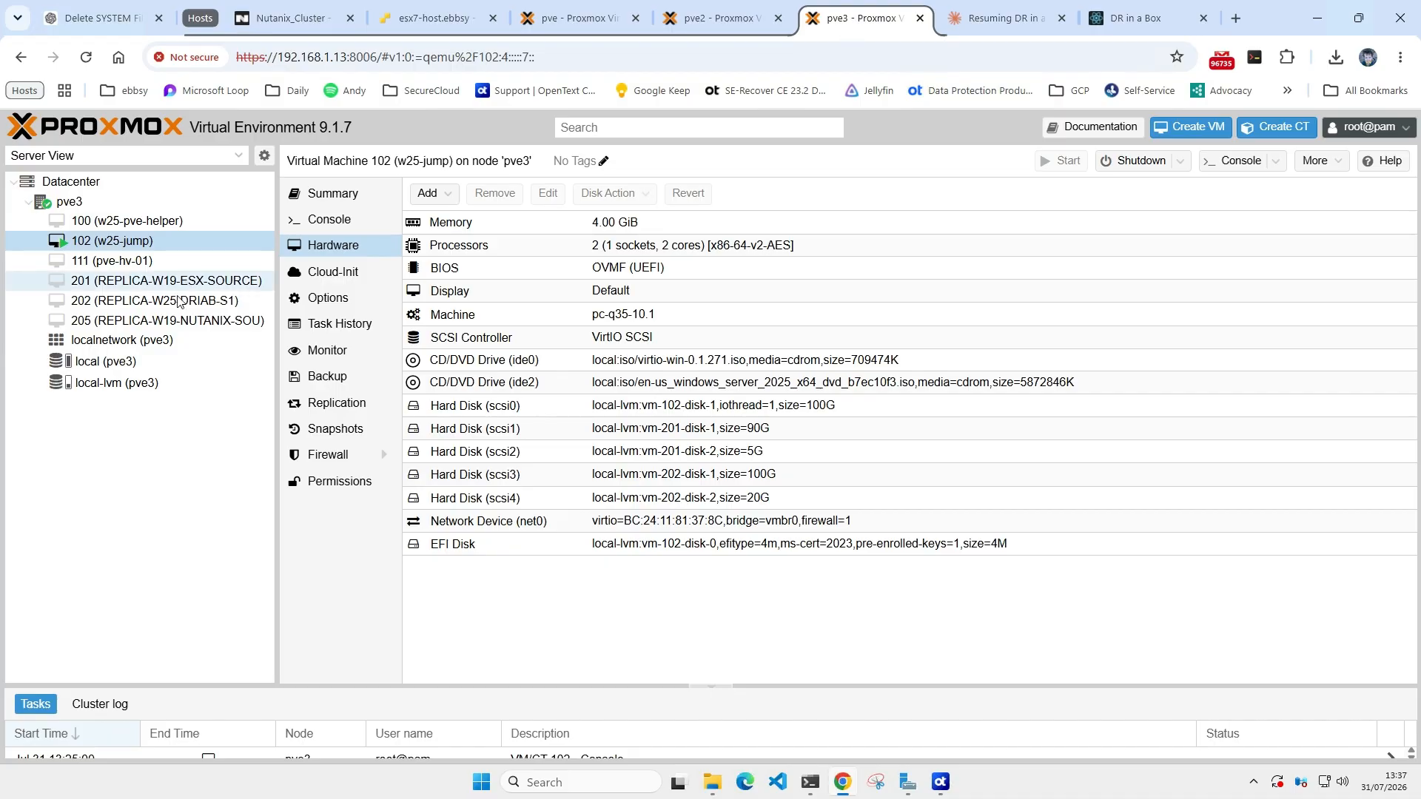
{"action": "left_click", "coordinate": [188, 324]}
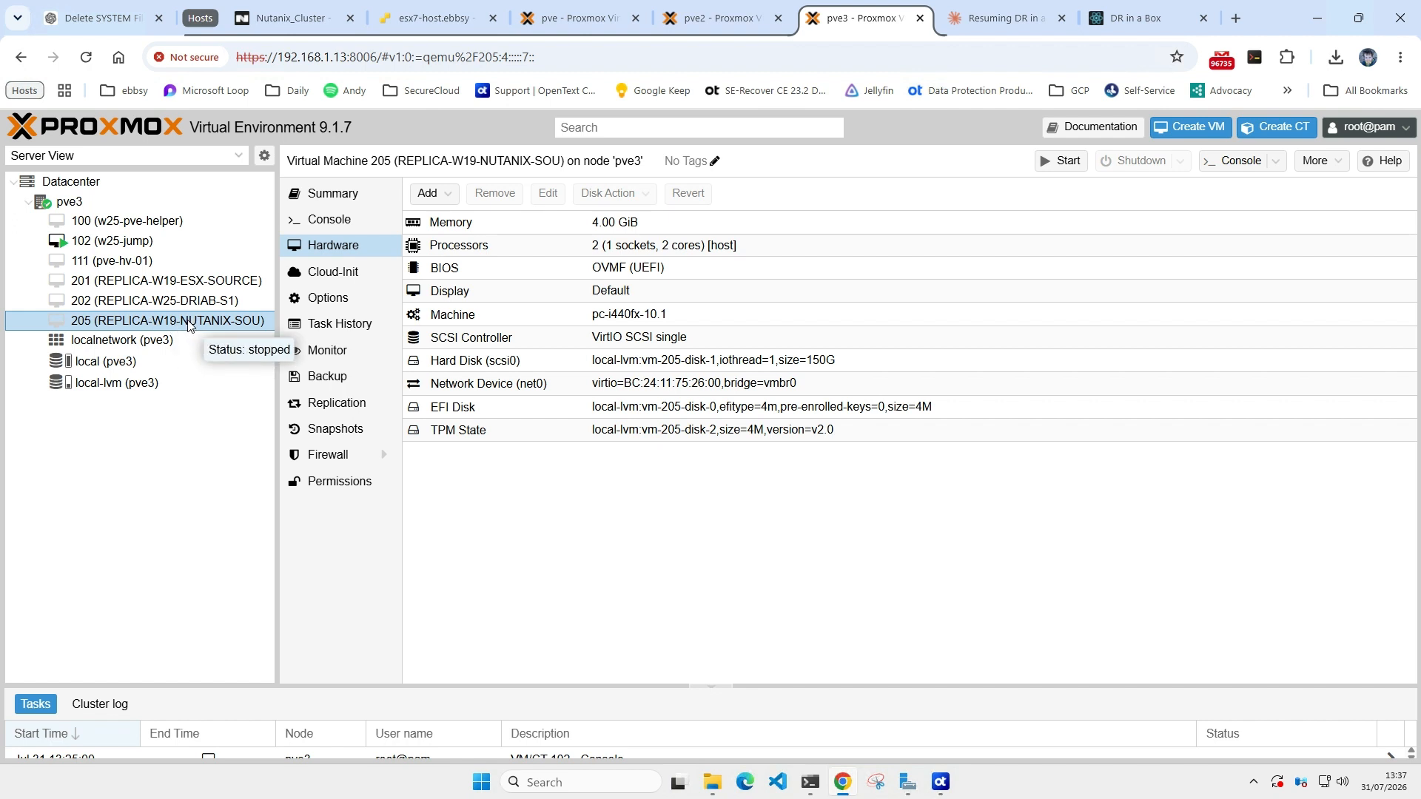
{"action": "left_click", "coordinate": [129, 247]}
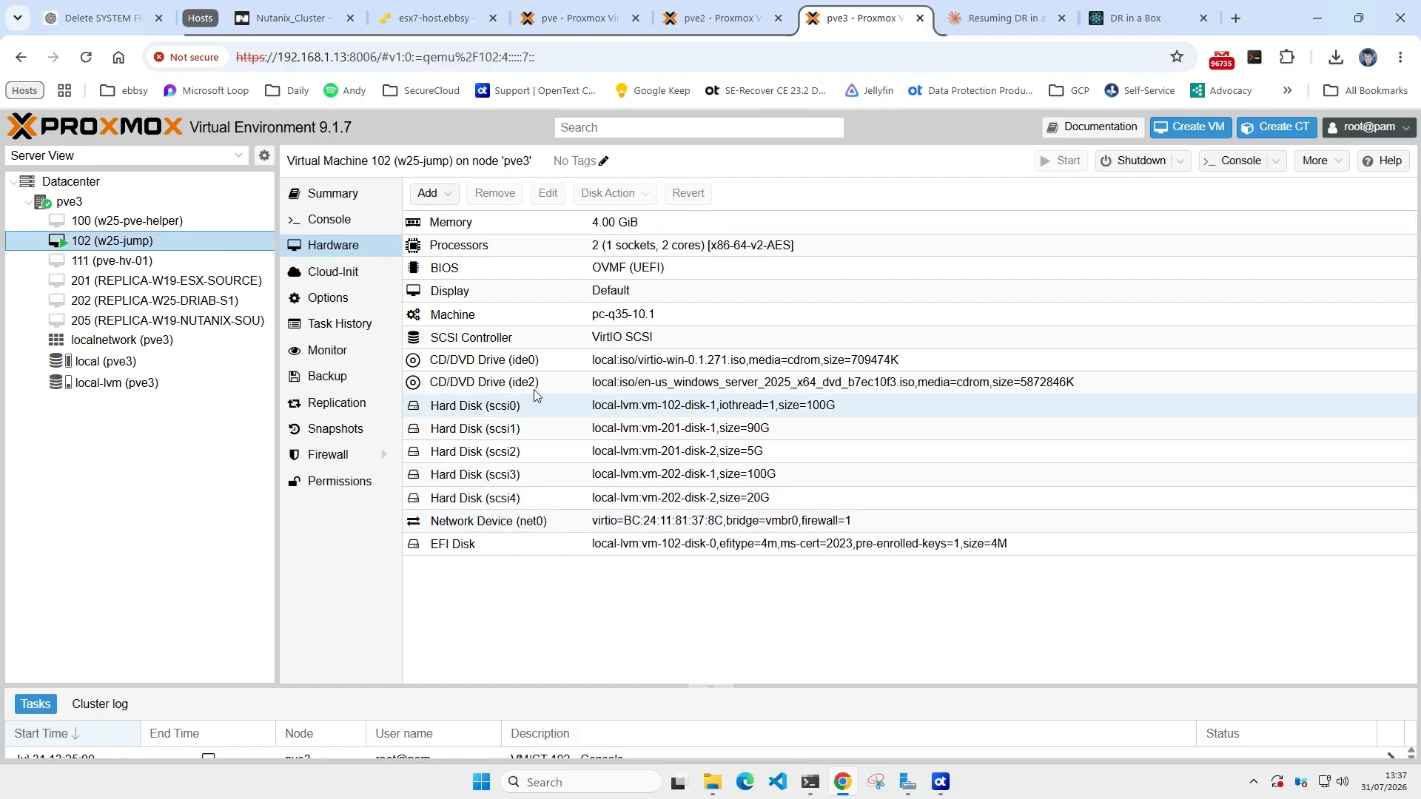
{"action": "left_click", "coordinate": [1094, 26]}
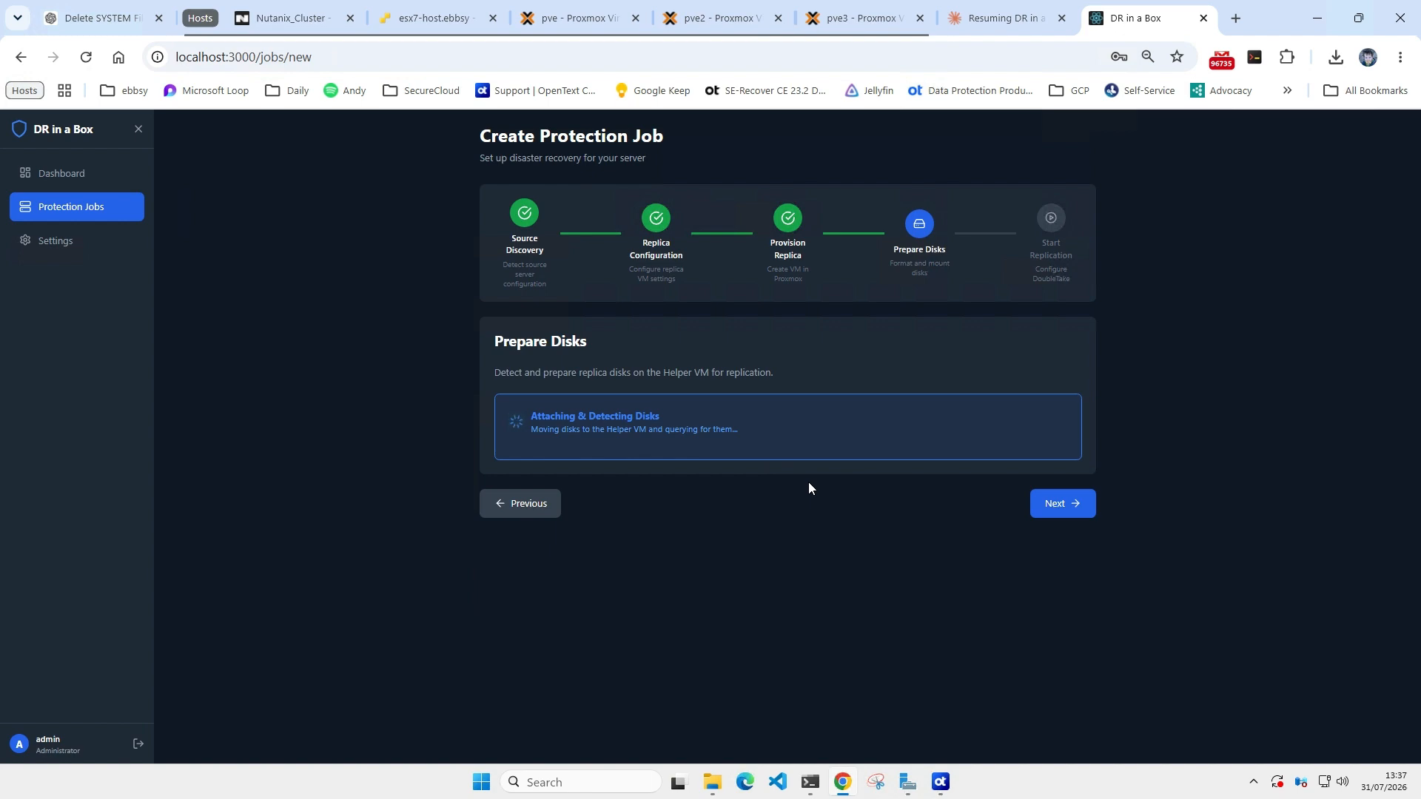
Step: Check the disk assignments of VMs 102 and 205 on the pve3 Proxmox host, then return to DR in a Box
{"action": "left_click", "coordinate": [855, 18]}
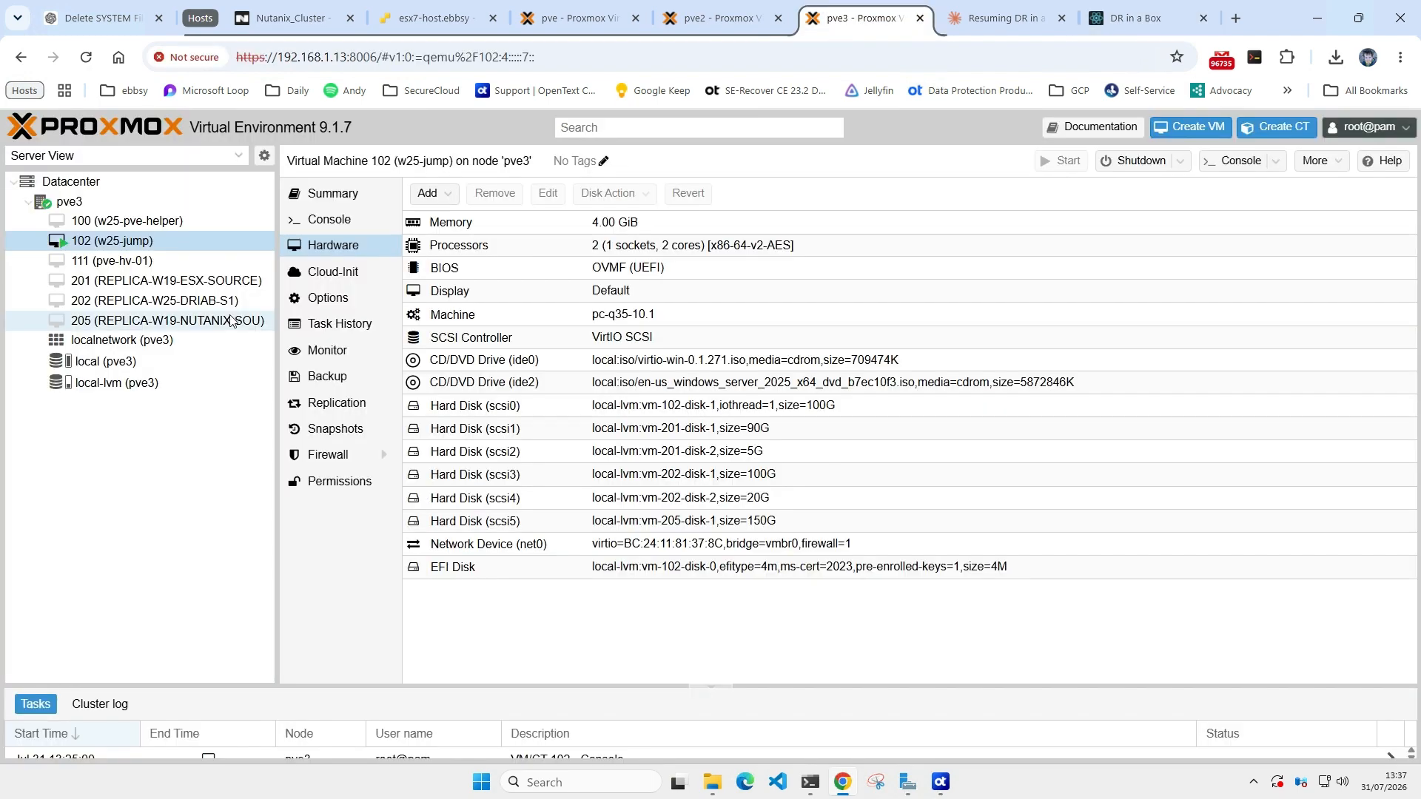
{"action": "left_click", "coordinate": [127, 324]}
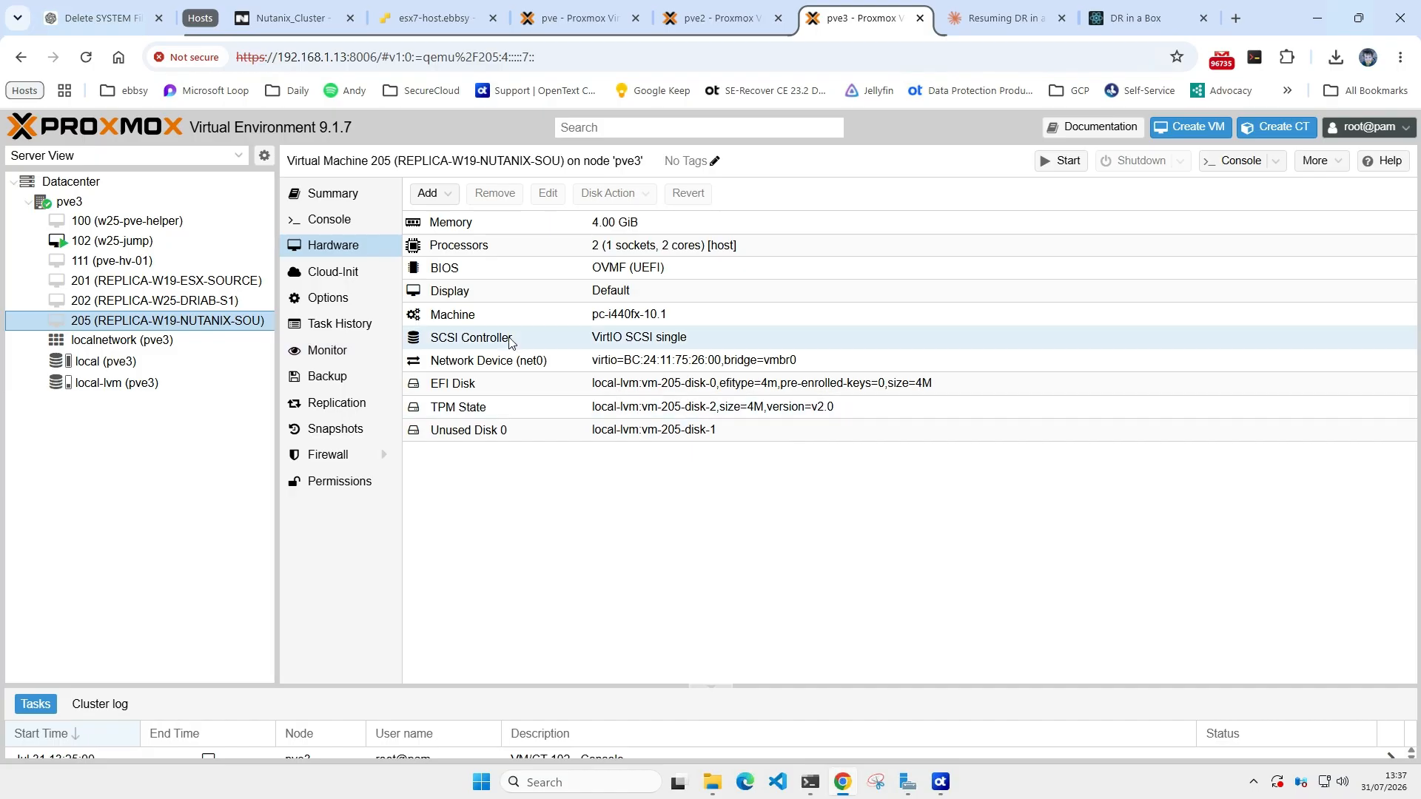
{"action": "left_click", "coordinate": [141, 241]}
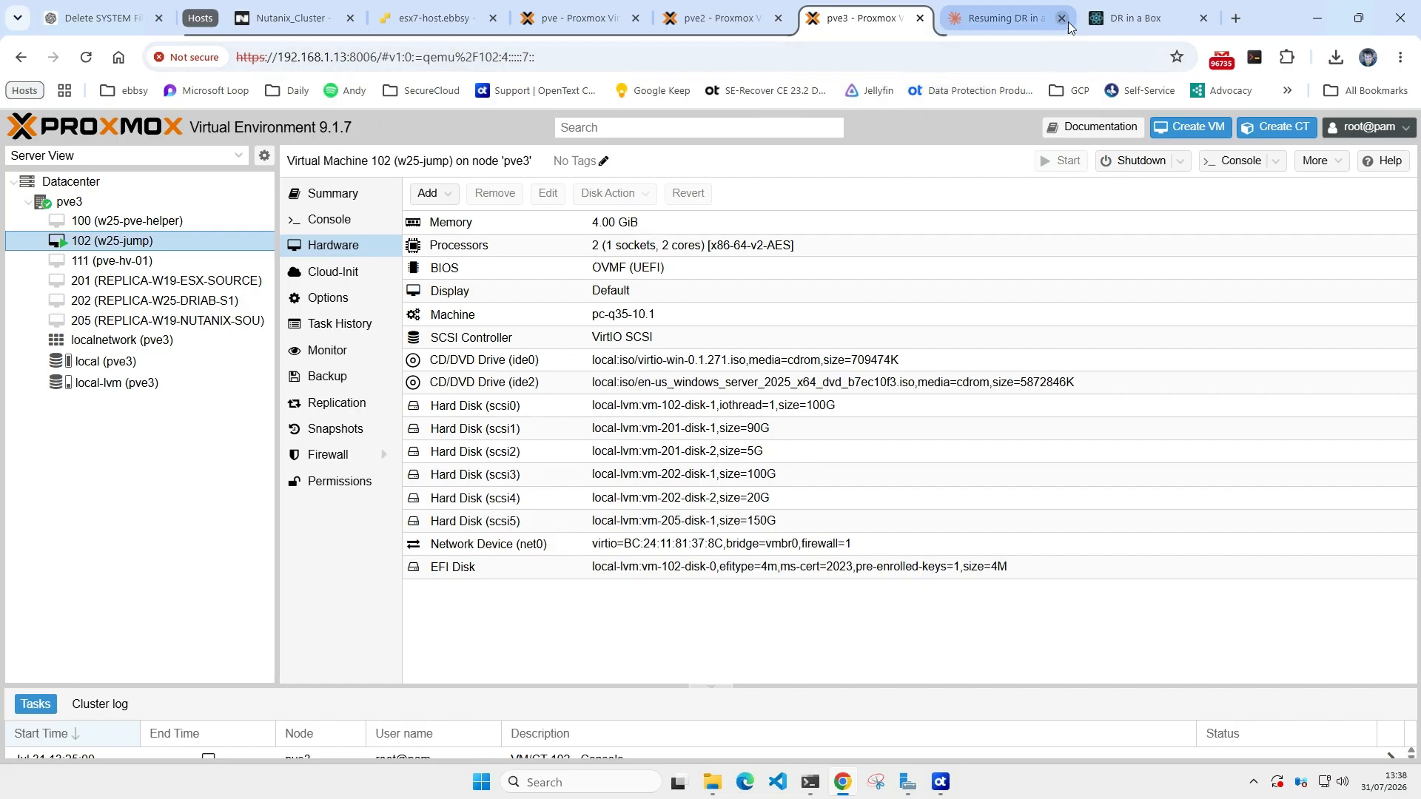
{"action": "left_click", "coordinate": [1102, 23]}
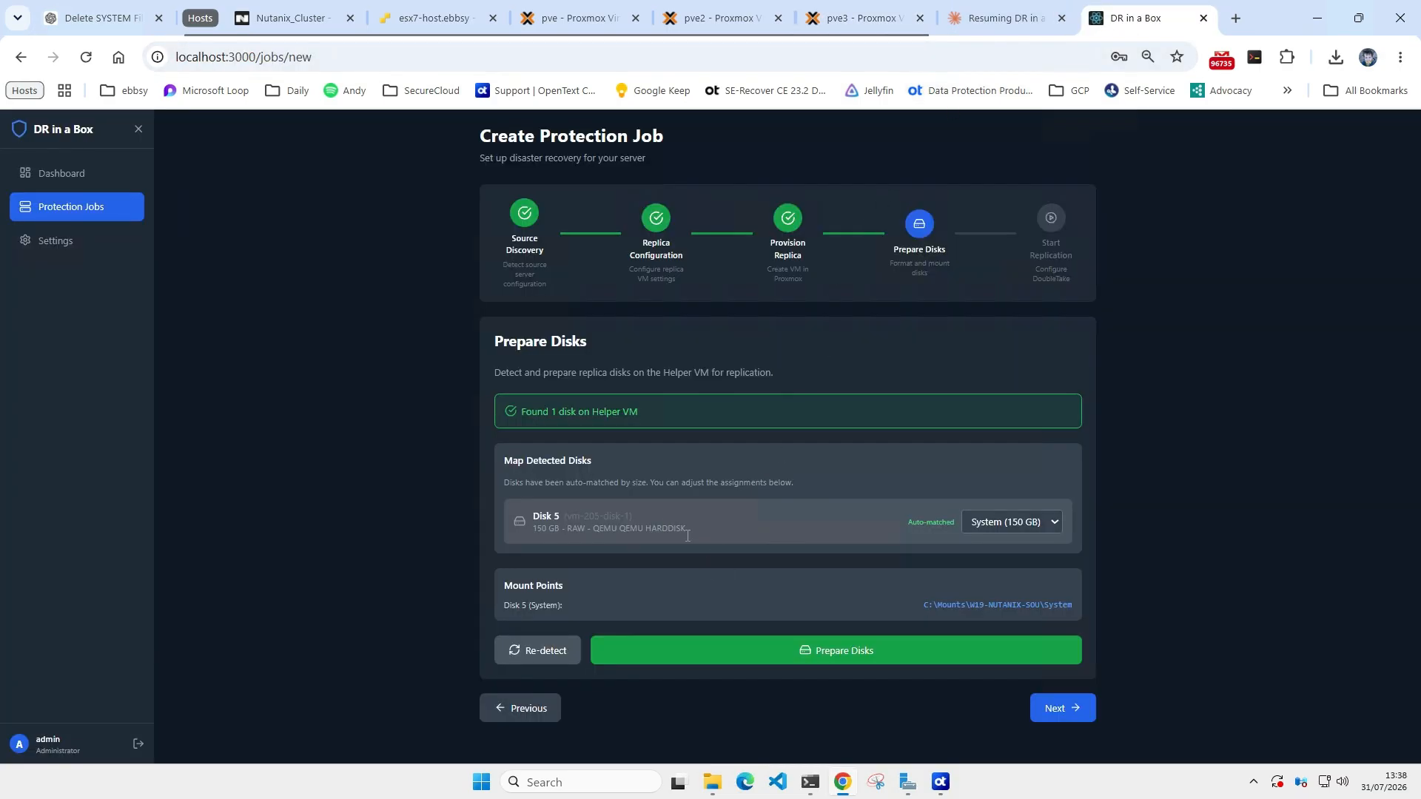
Step: Keep Disk 5 mapped to System (150 GB), prepare the disks and continue to the Start Replication stage
{"action": "left_click", "coordinate": [1036, 527]}
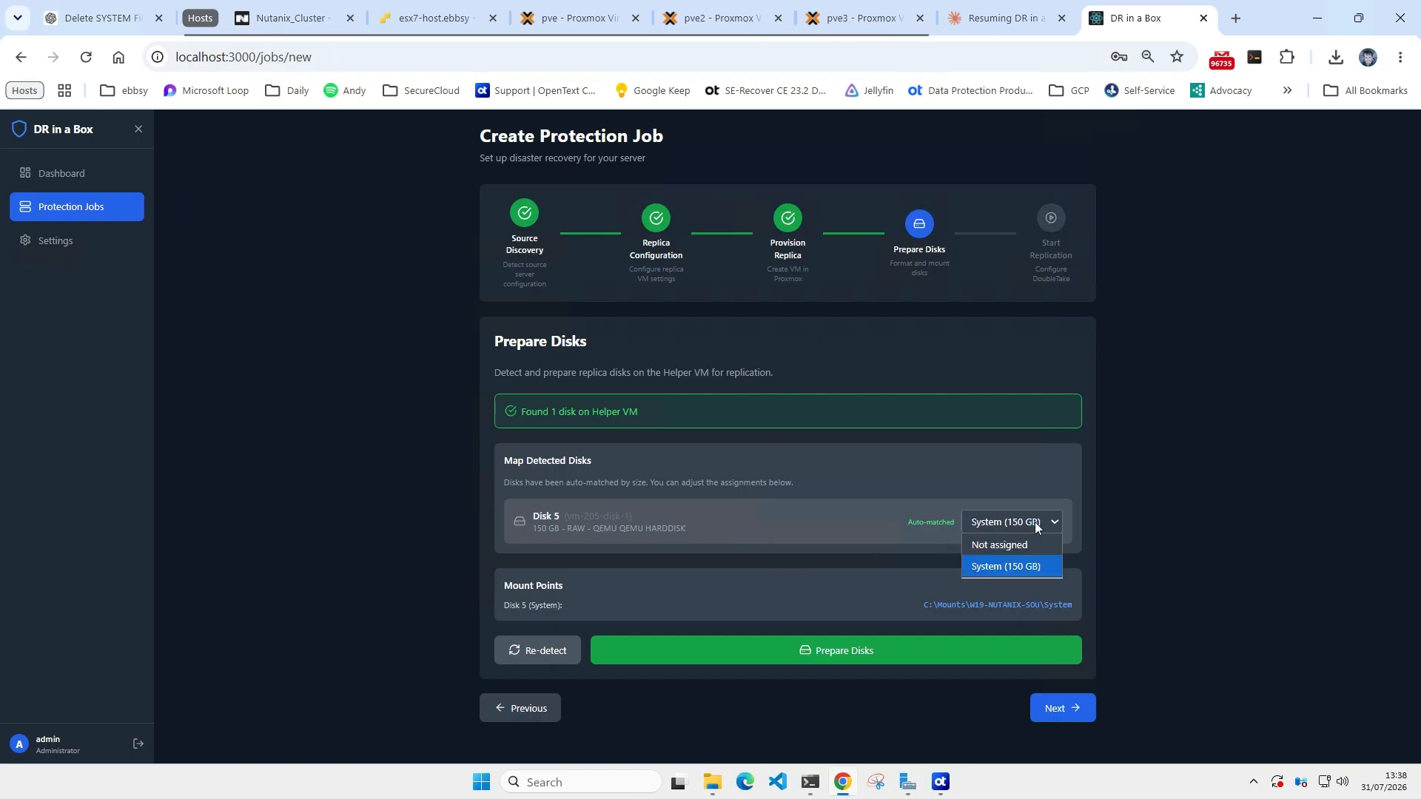
{"action": "left_click", "coordinate": [881, 524]}
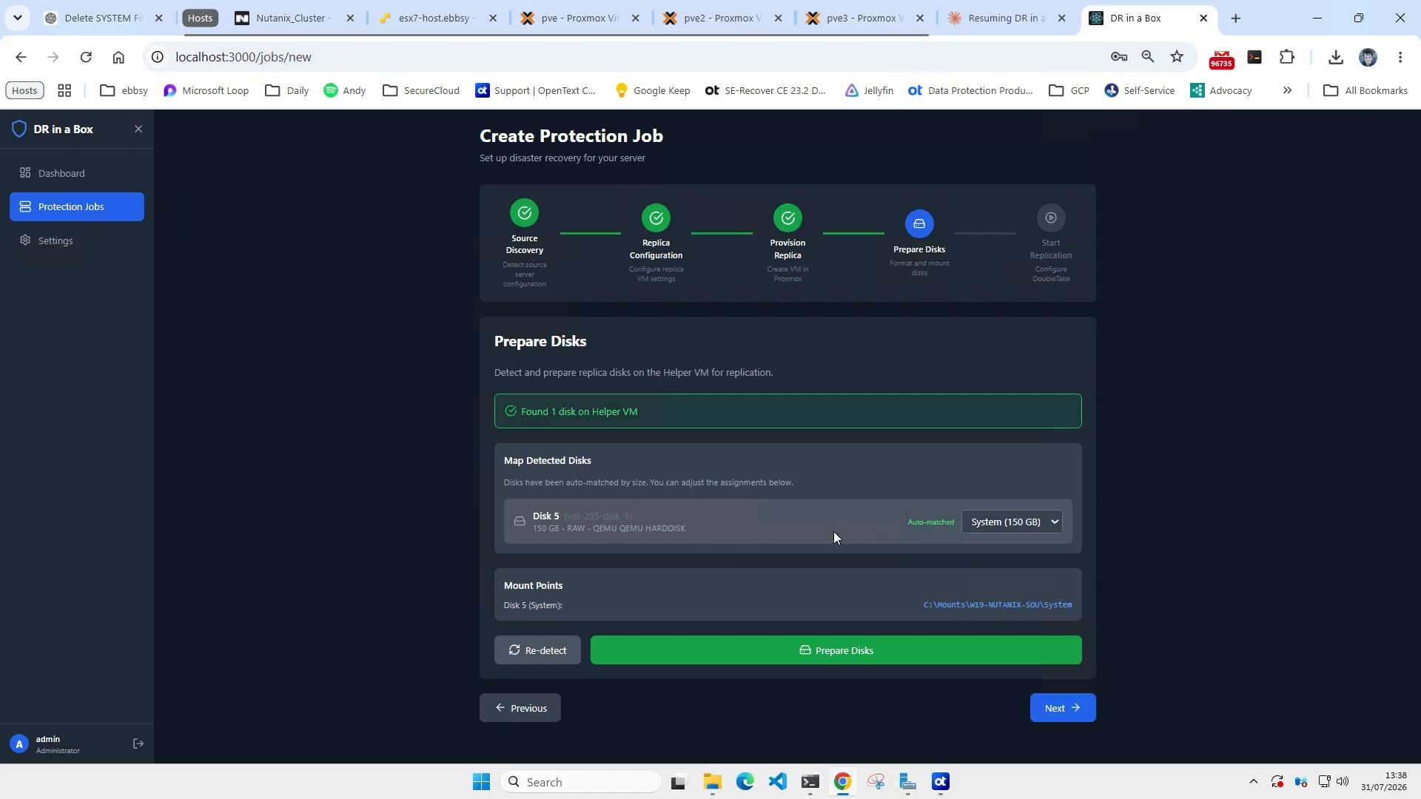
{"action": "left_click", "coordinate": [855, 653]}
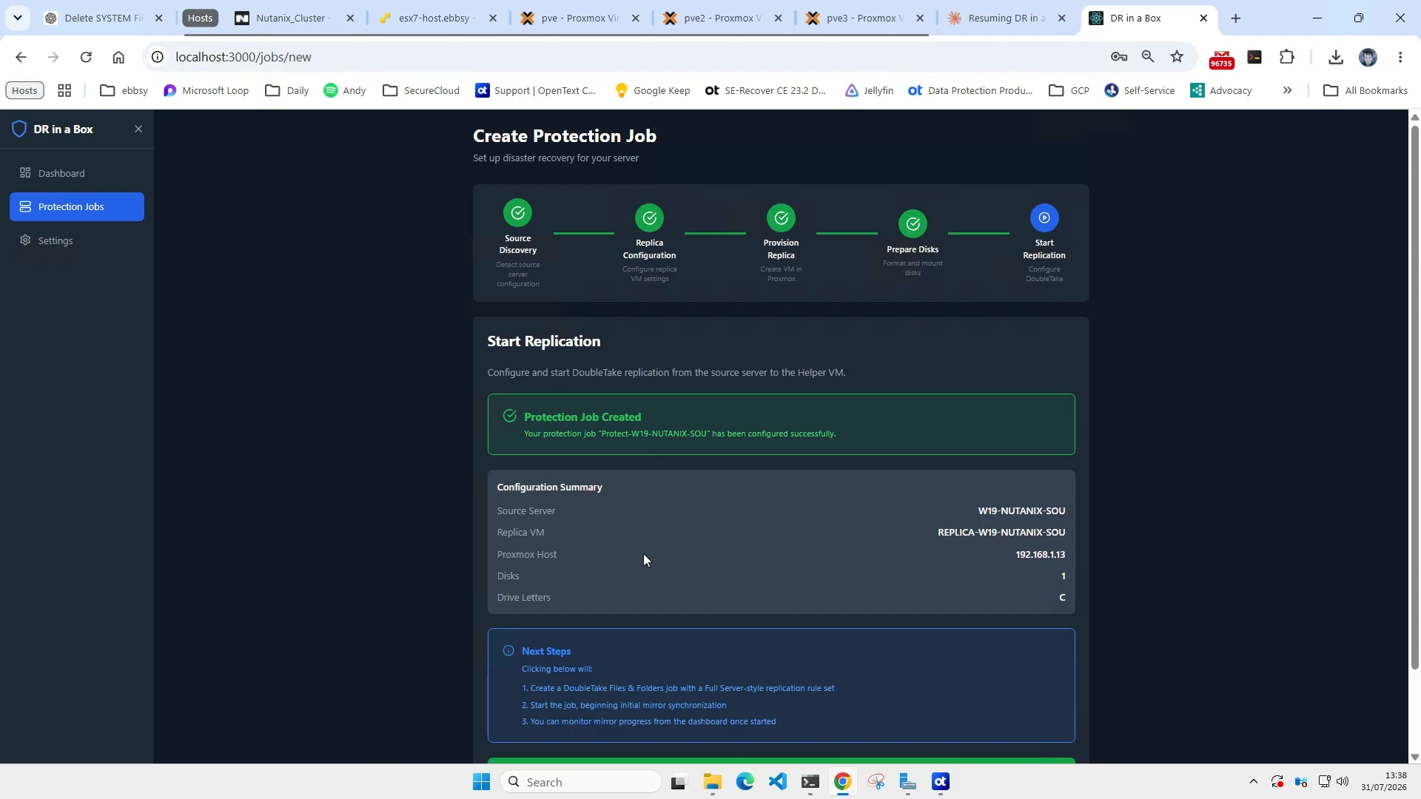
Step: Review the configuration summary, then examine the existing jobs in OpenText Replication Console
{"action": "scroll", "coordinate": [773, 545], "scroll_direction": "down", "scroll_amount": 2}
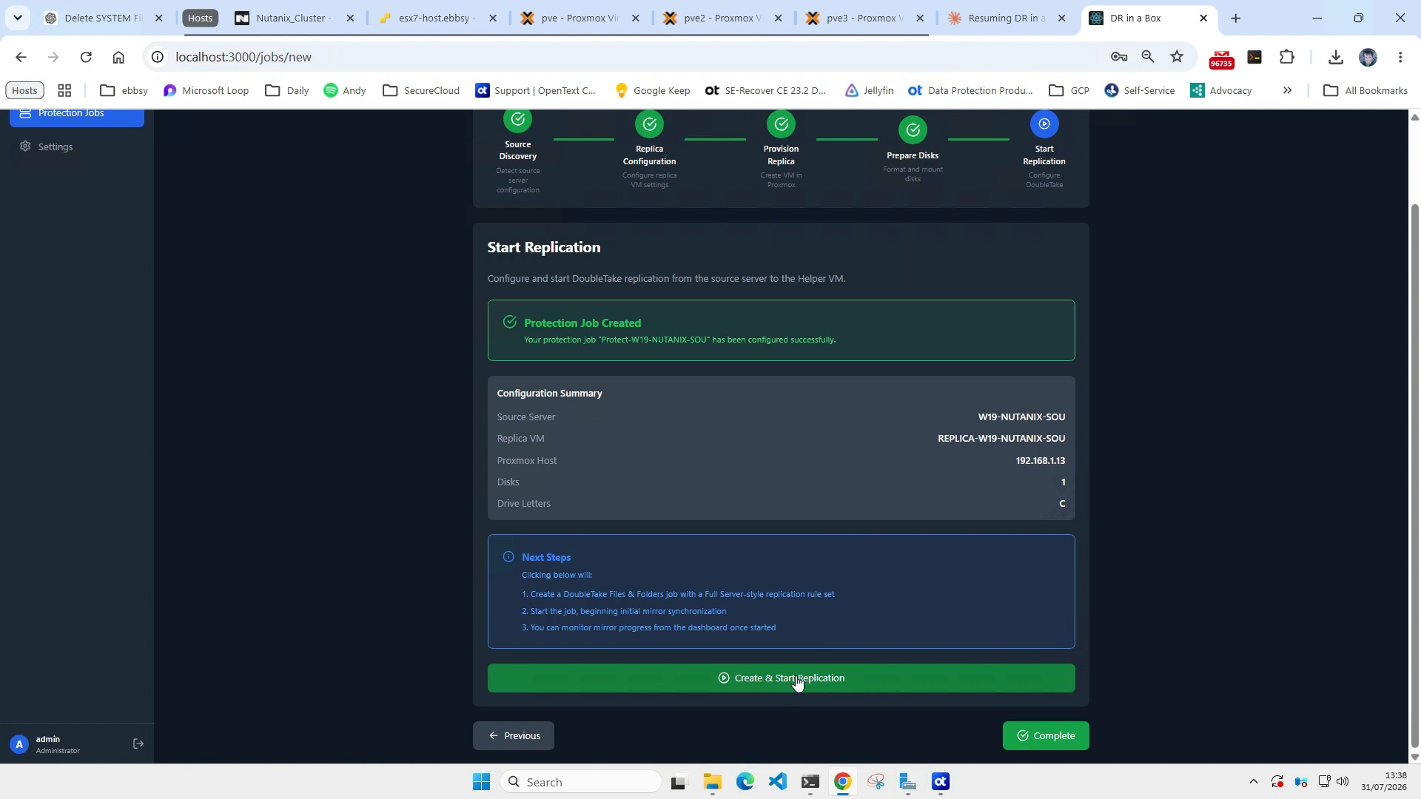
{"action": "mouse_move", "coordinate": [944, 790]}
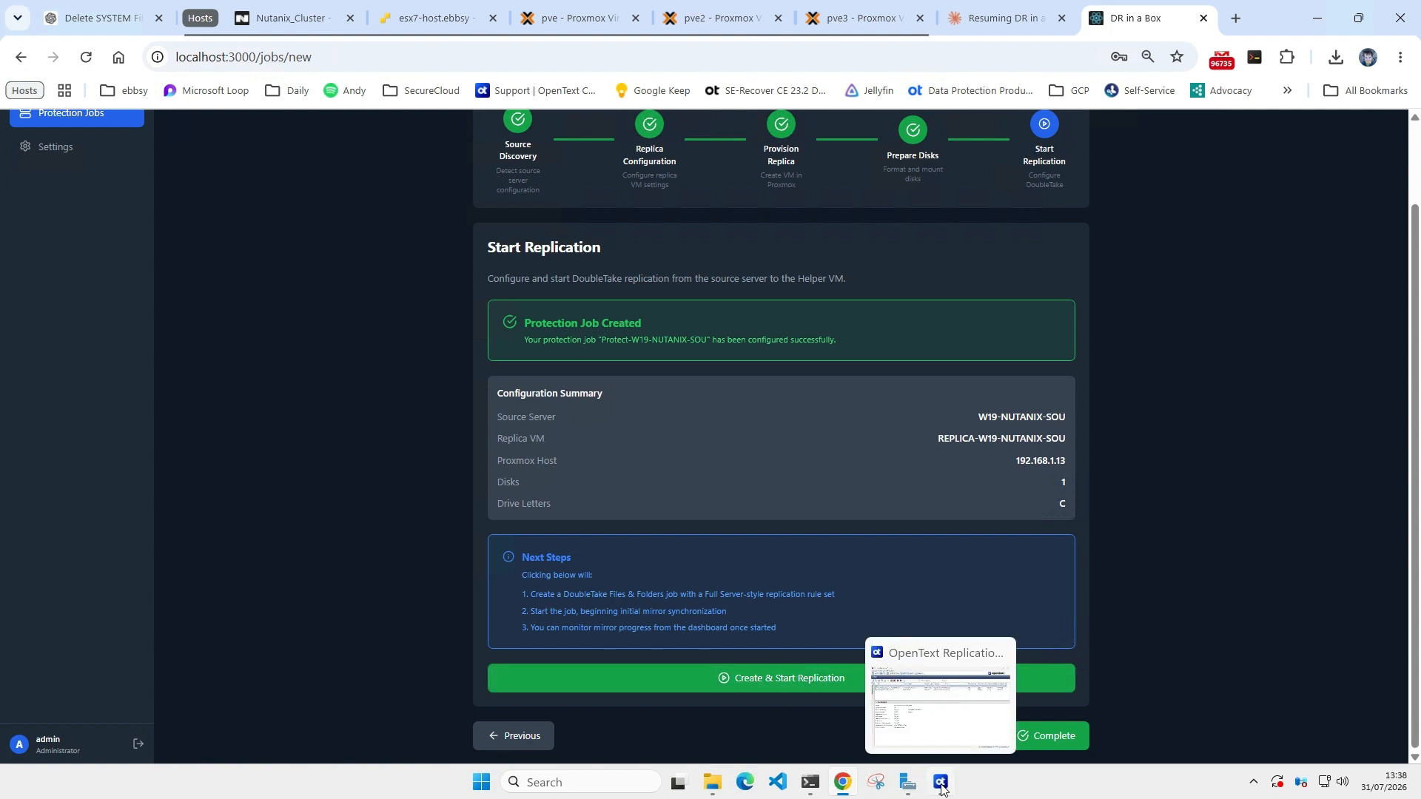
{"action": "left_click", "coordinate": [941, 785]}
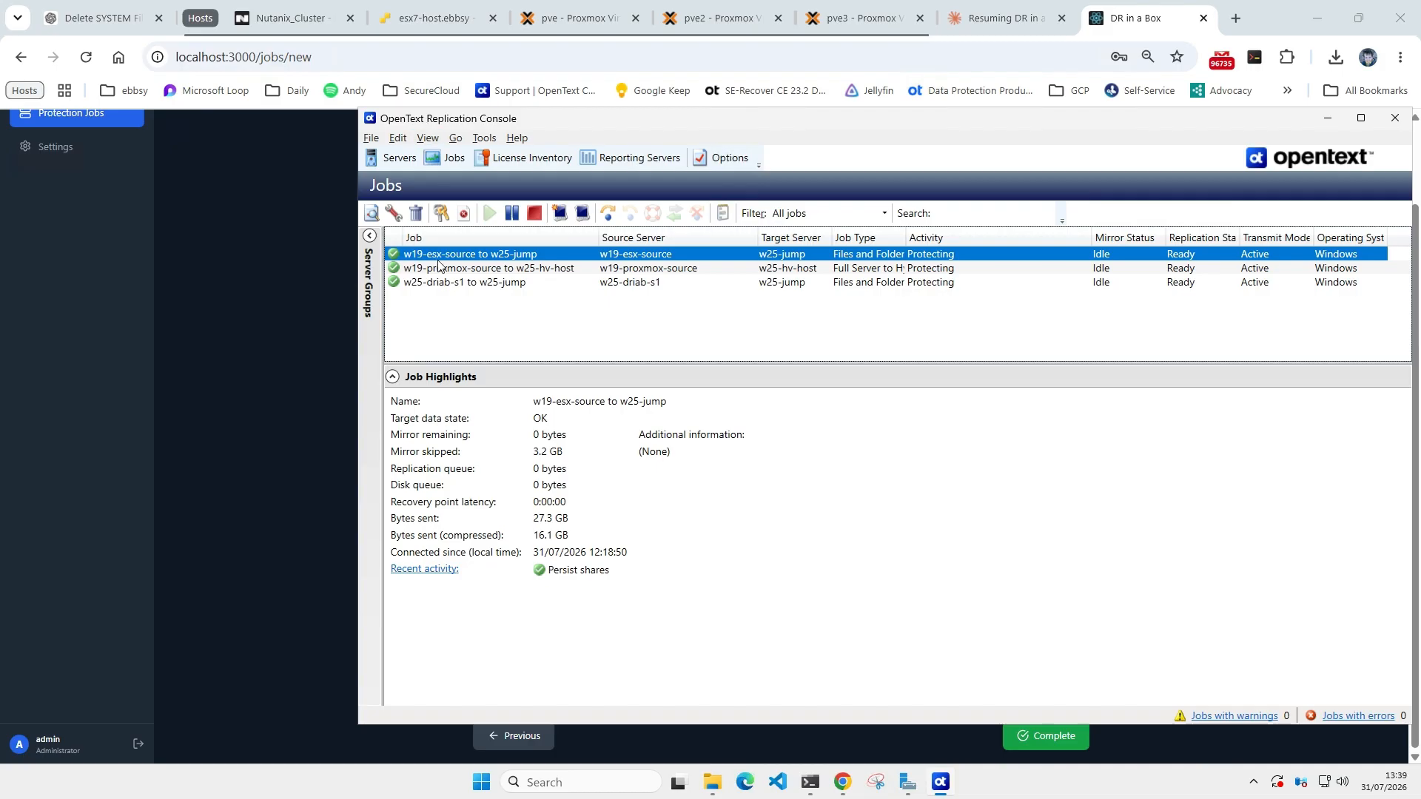
{"action": "left_click", "coordinate": [545, 270]}
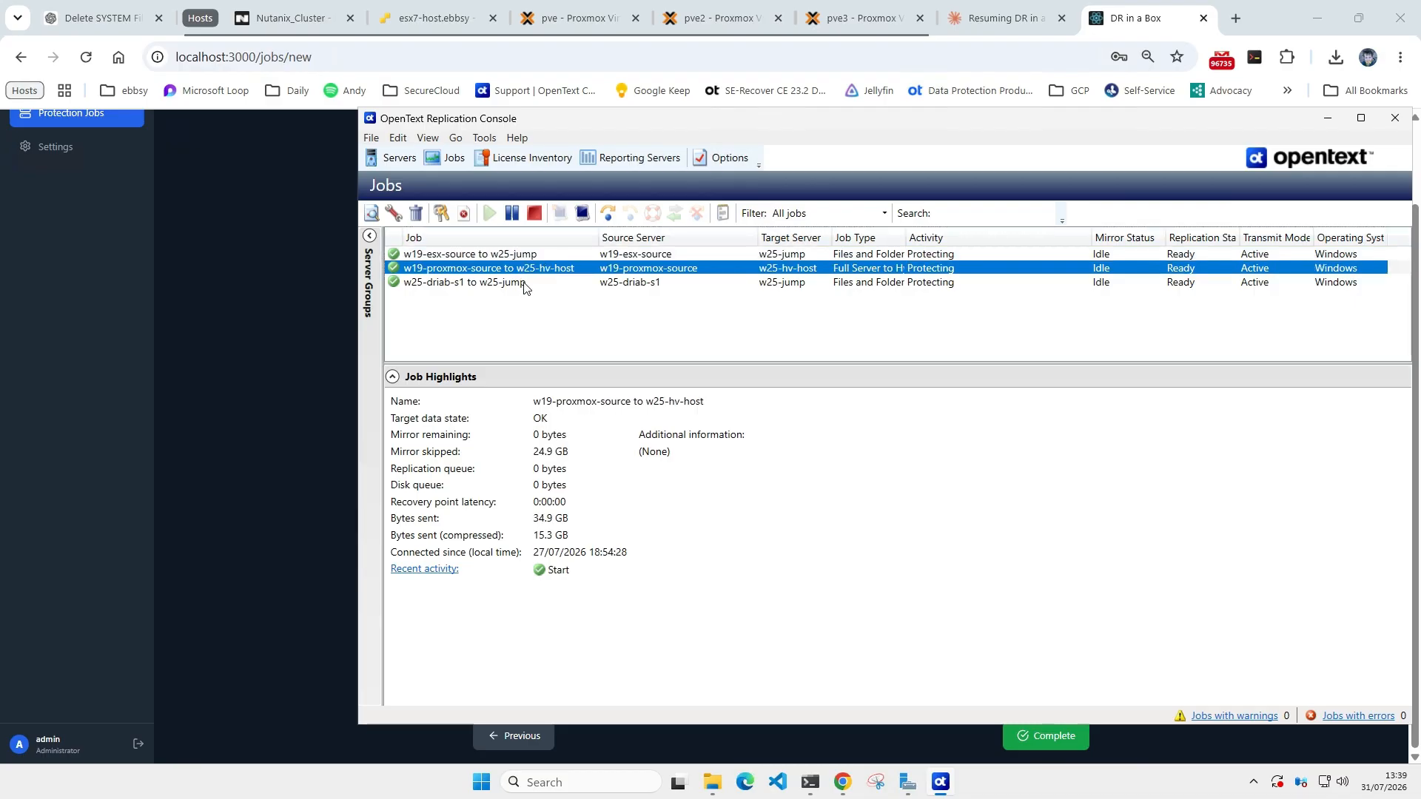
{"action": "left_click", "coordinate": [520, 285]}
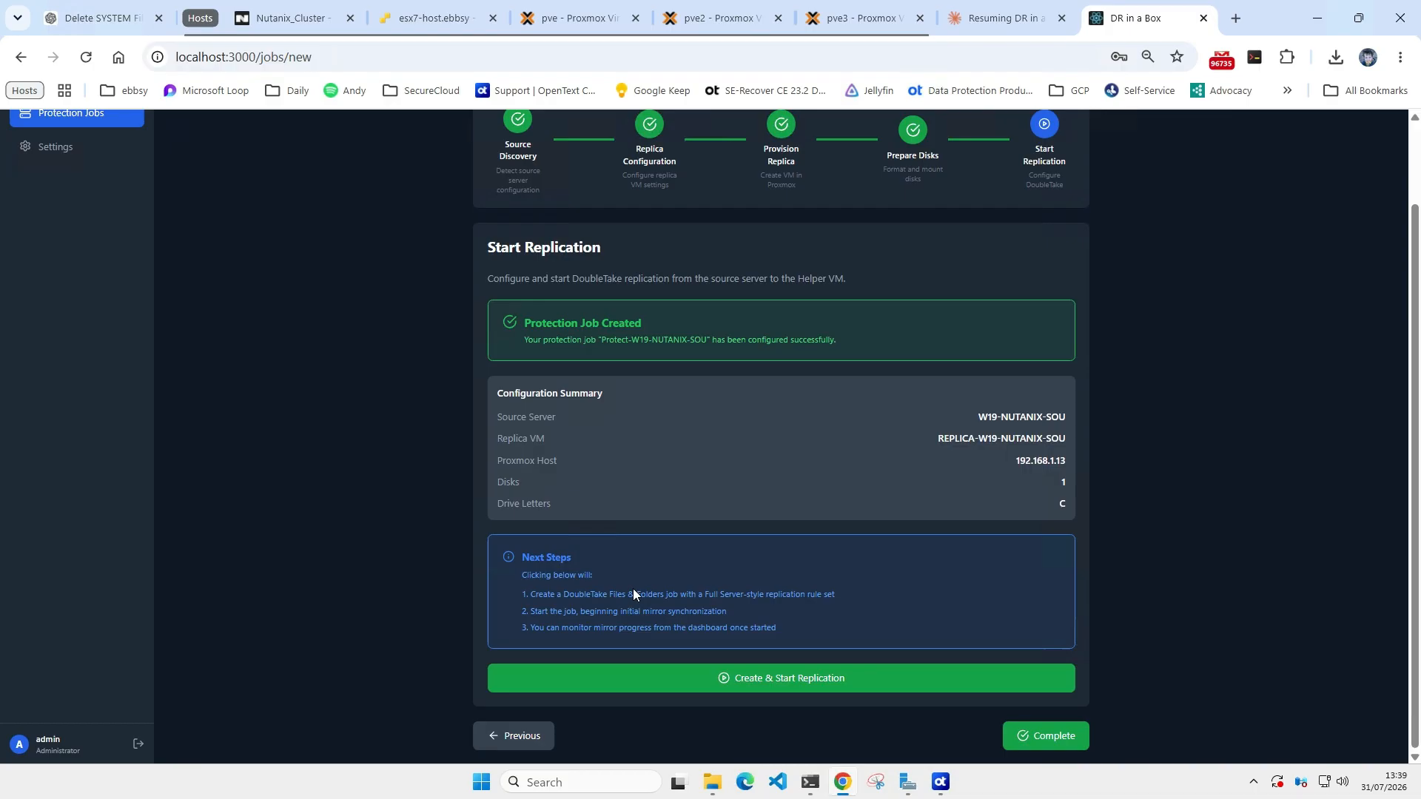
Step: Create and start the replication in DR in a Box, then view the w19-nutanix-source to w25-jump job's highlights in OpenText Replication Console
{"action": "left_click", "coordinate": [789, 690]}
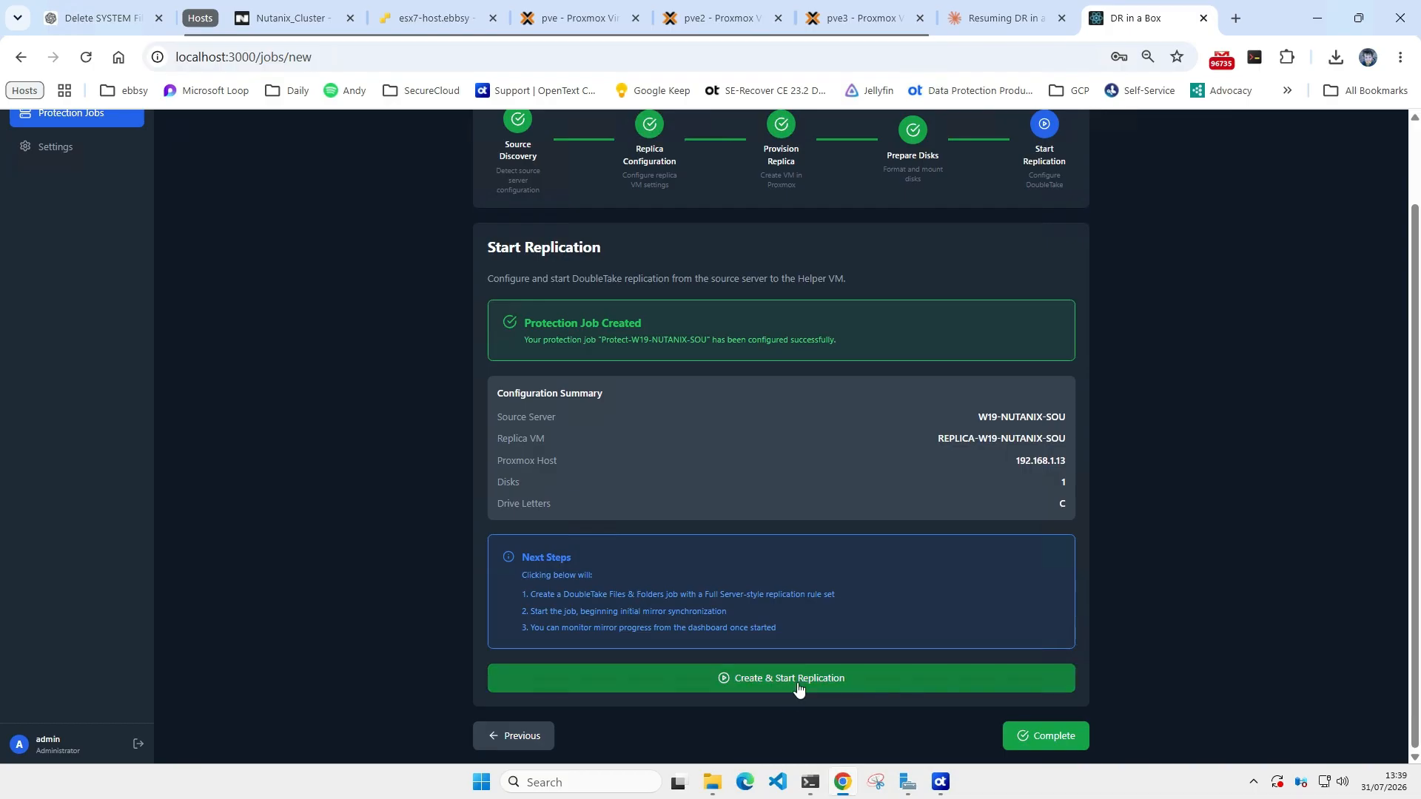
{"action": "left_click", "coordinate": [798, 686]}
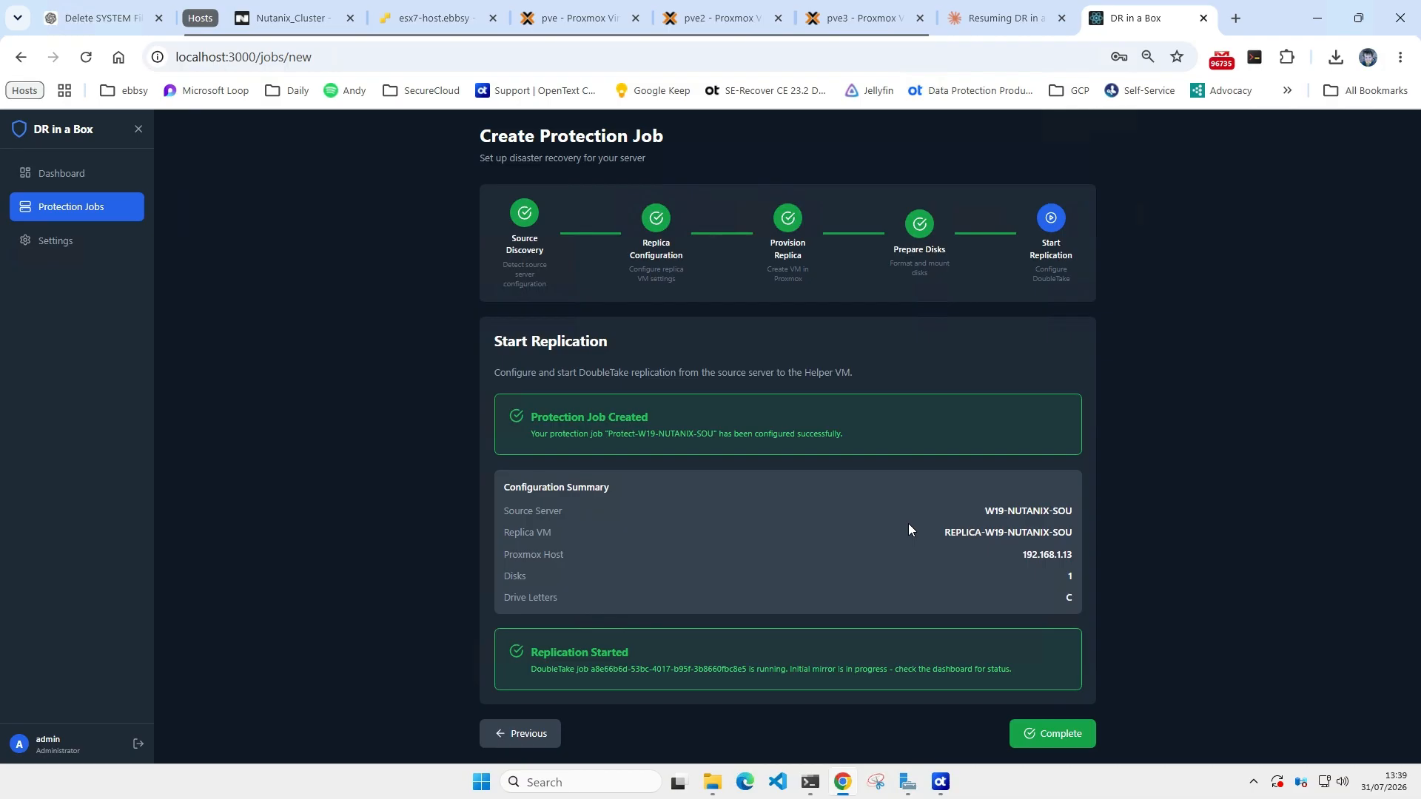
{"action": "mouse_move", "coordinate": [941, 792]}
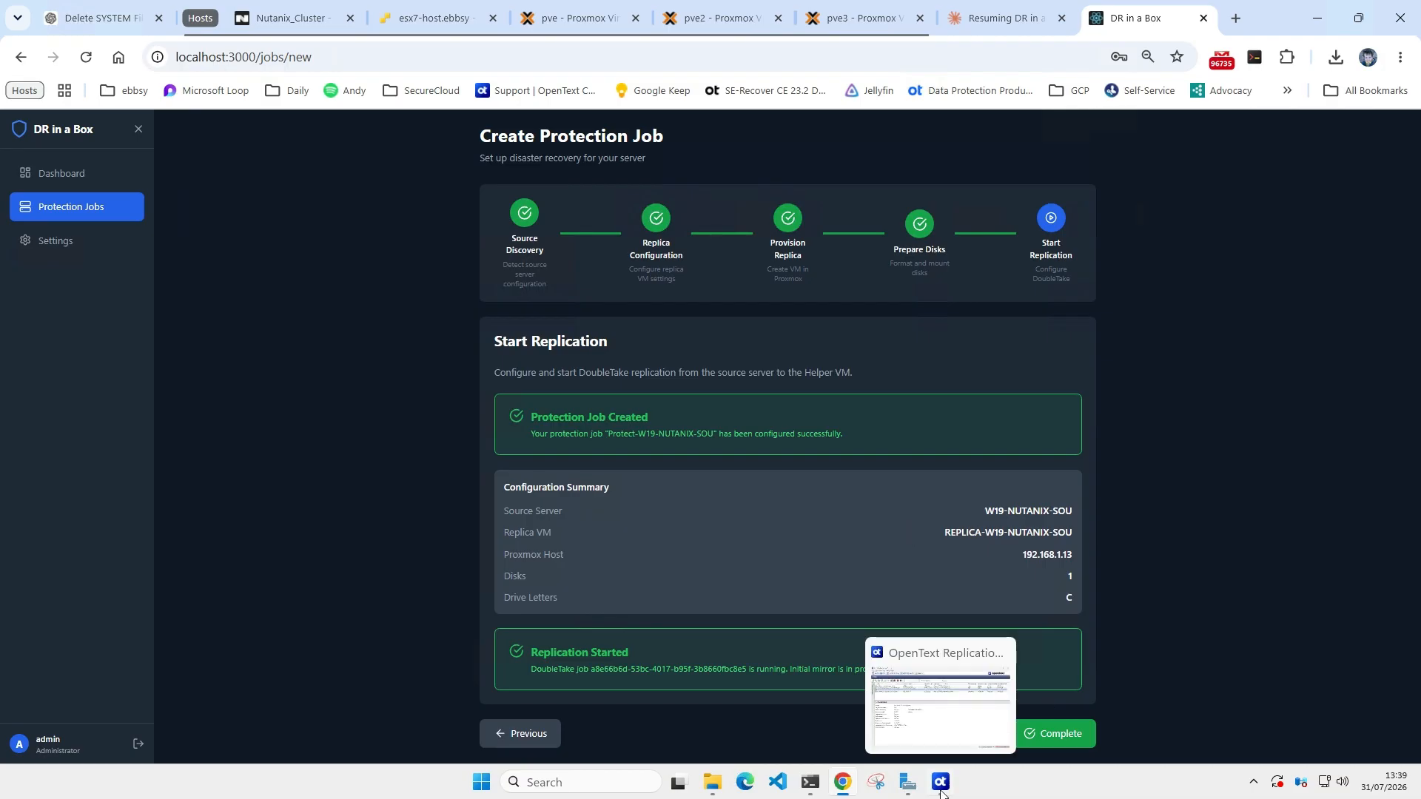
{"action": "left_click", "coordinate": [876, 672]}
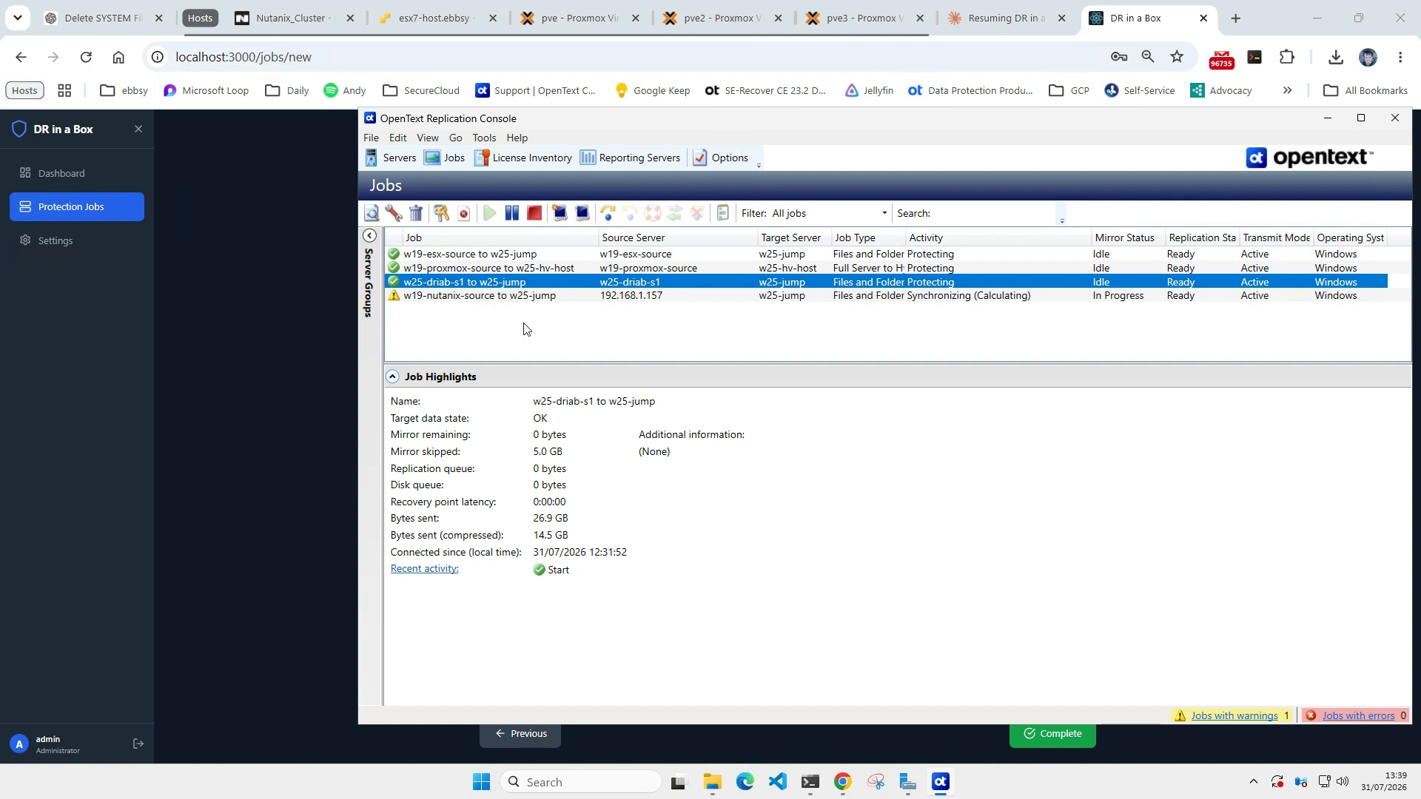
{"action": "left_click", "coordinate": [506, 297]}
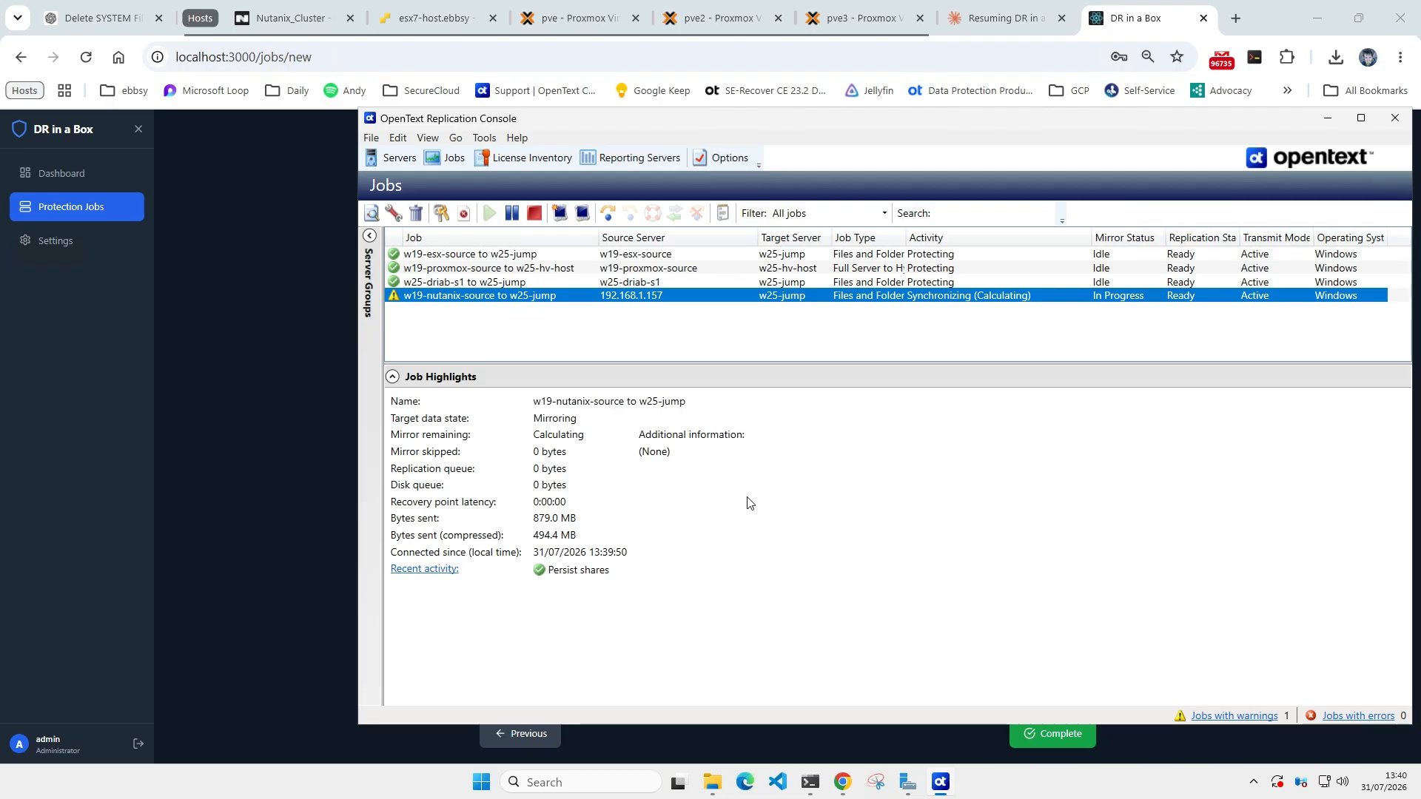
Step: Complete the protection job setup and select the Protect-W19-ESX-SOURCE job on the DR in a Box dashboard
{"action": "left_click", "coordinate": [1053, 734]}
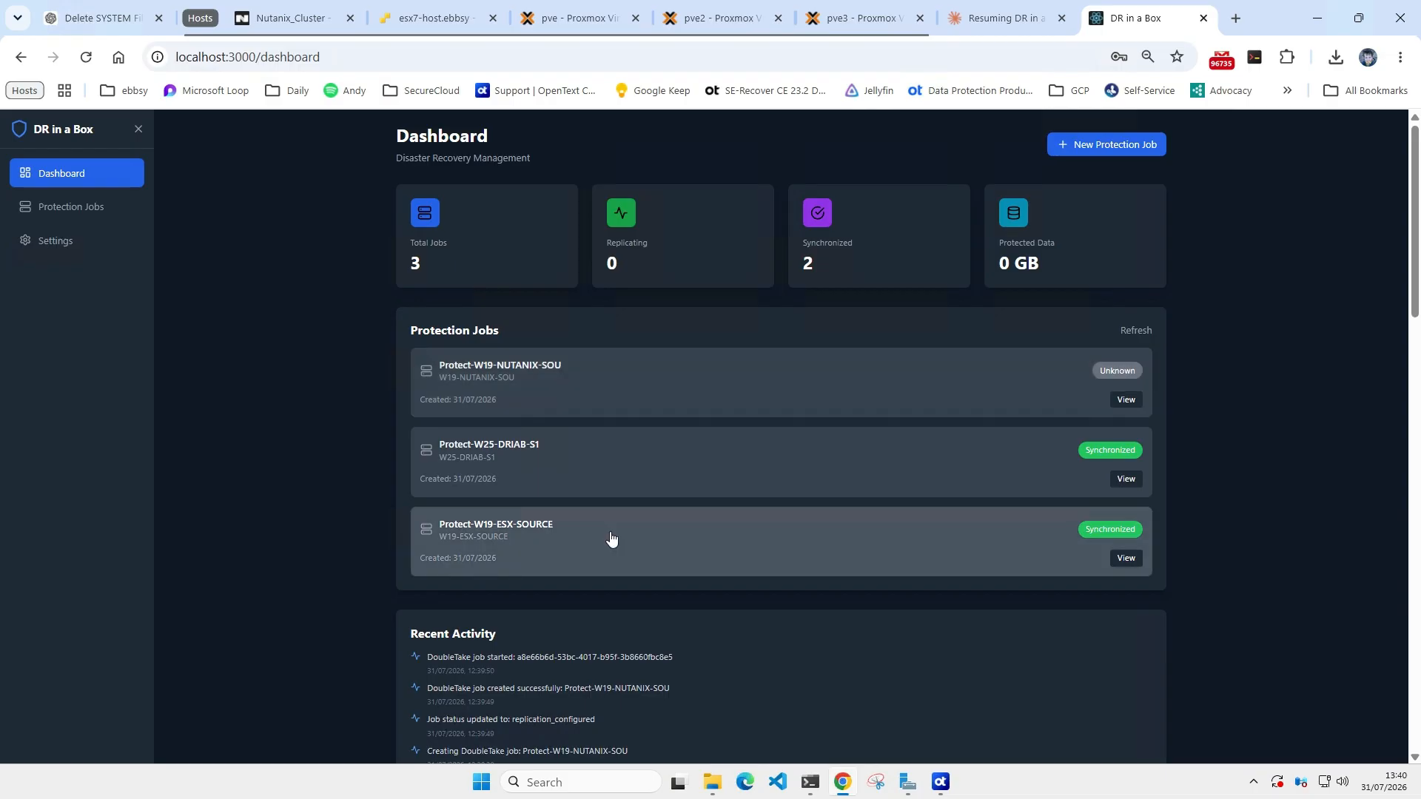
{"action": "left_click", "coordinate": [612, 538]}
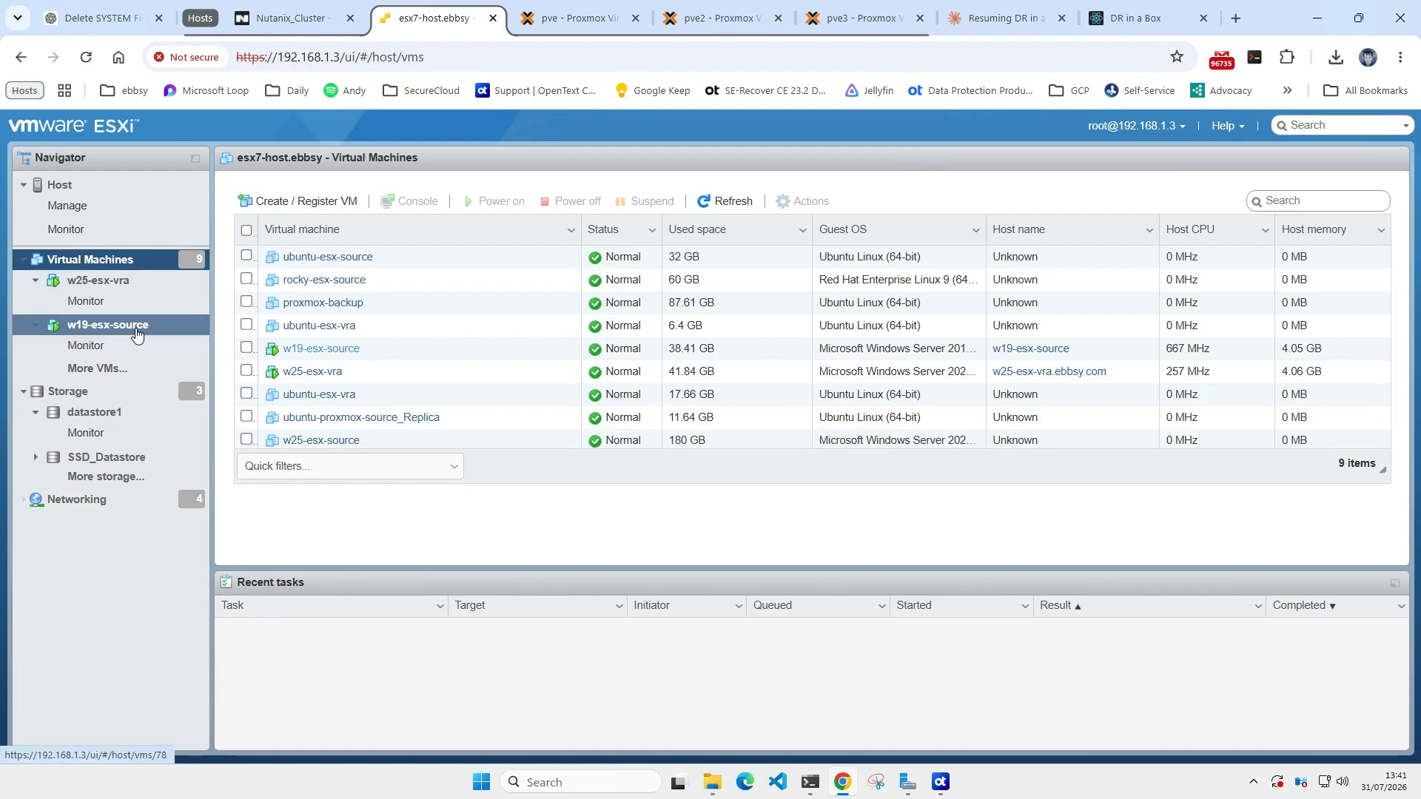
Step: In VMware ESXi, open the w19-esx-source console, send Ctrl-Alt-Delete to the guest and sign in with the account password
{"action": "left_click", "coordinate": [137, 333]}
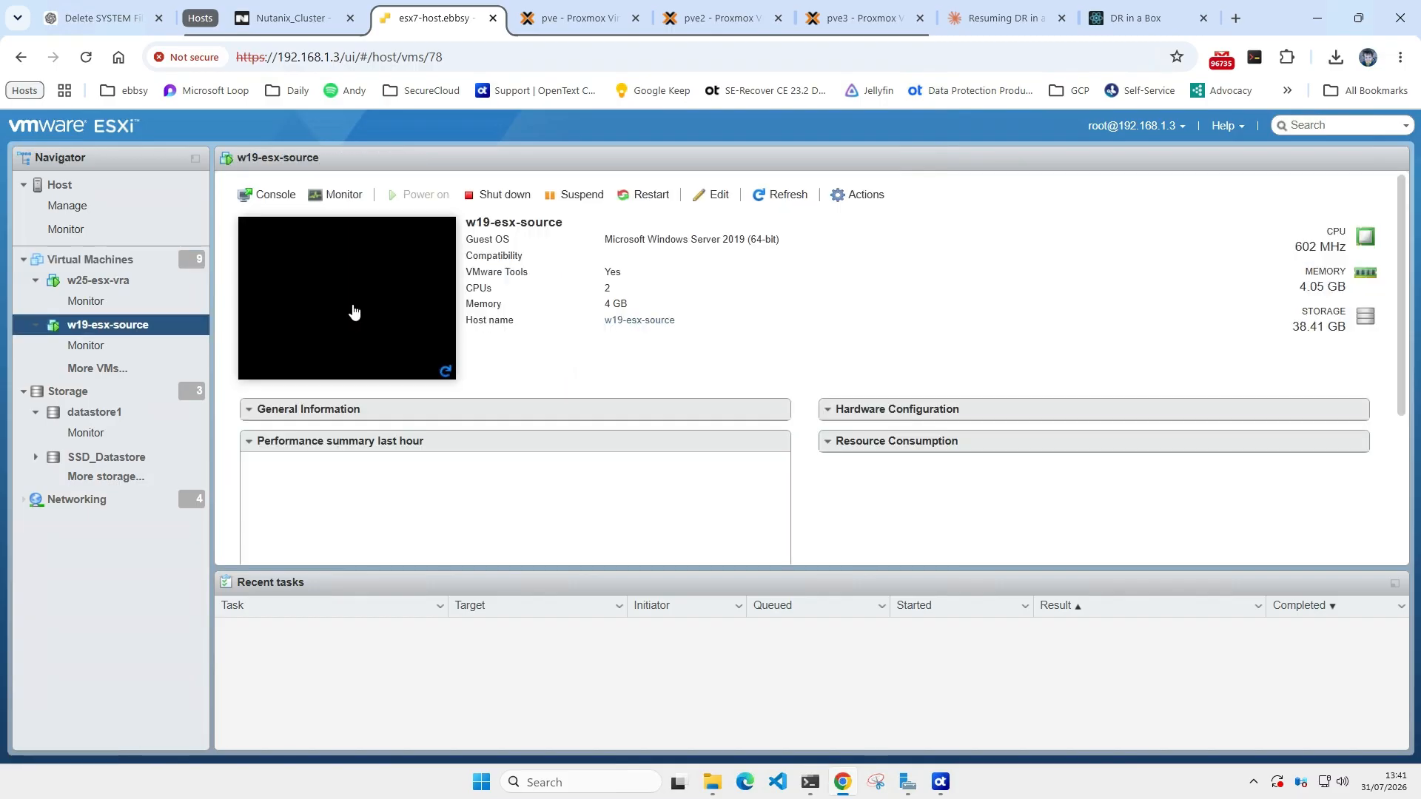
{"action": "left_click", "coordinate": [353, 312]}
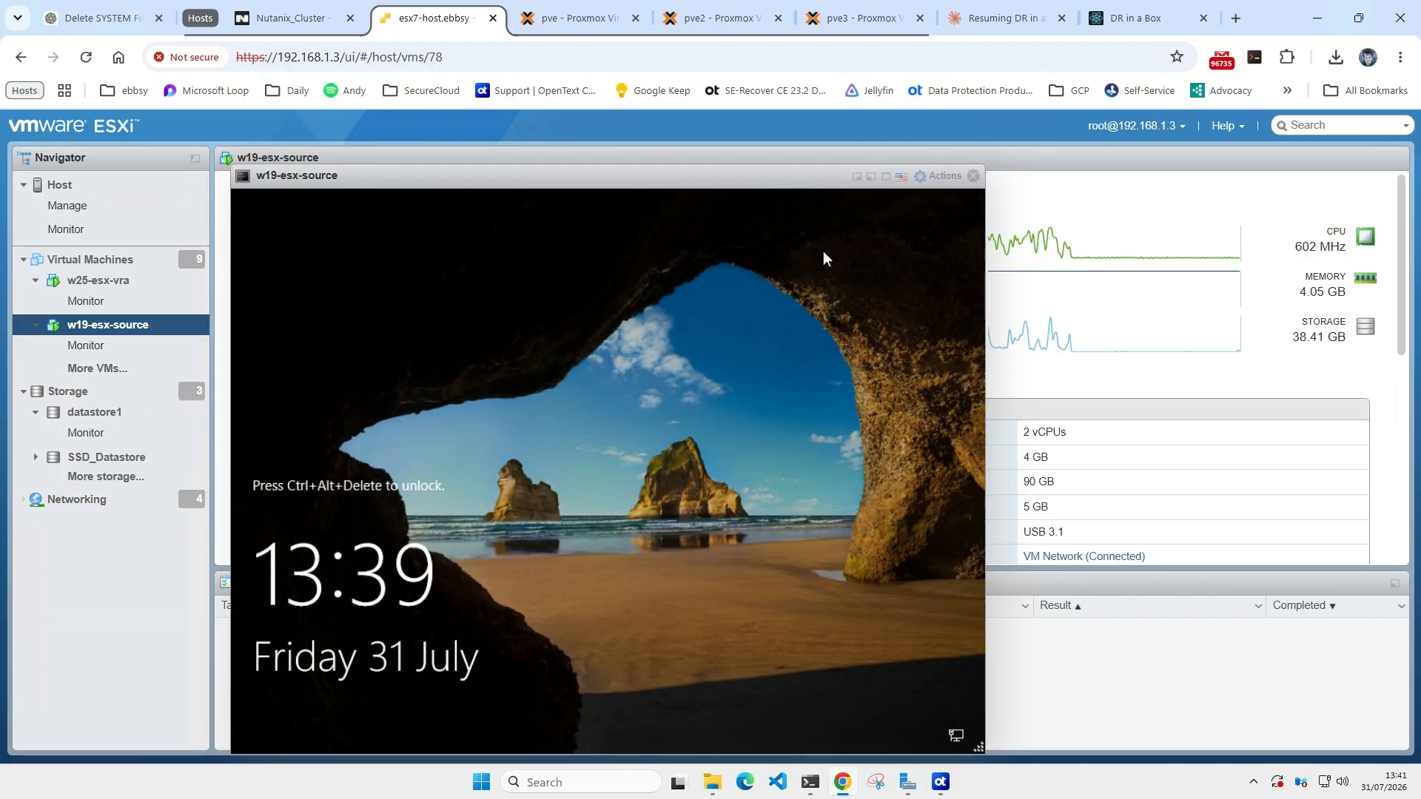
{"action": "left_click", "coordinate": [947, 176]}
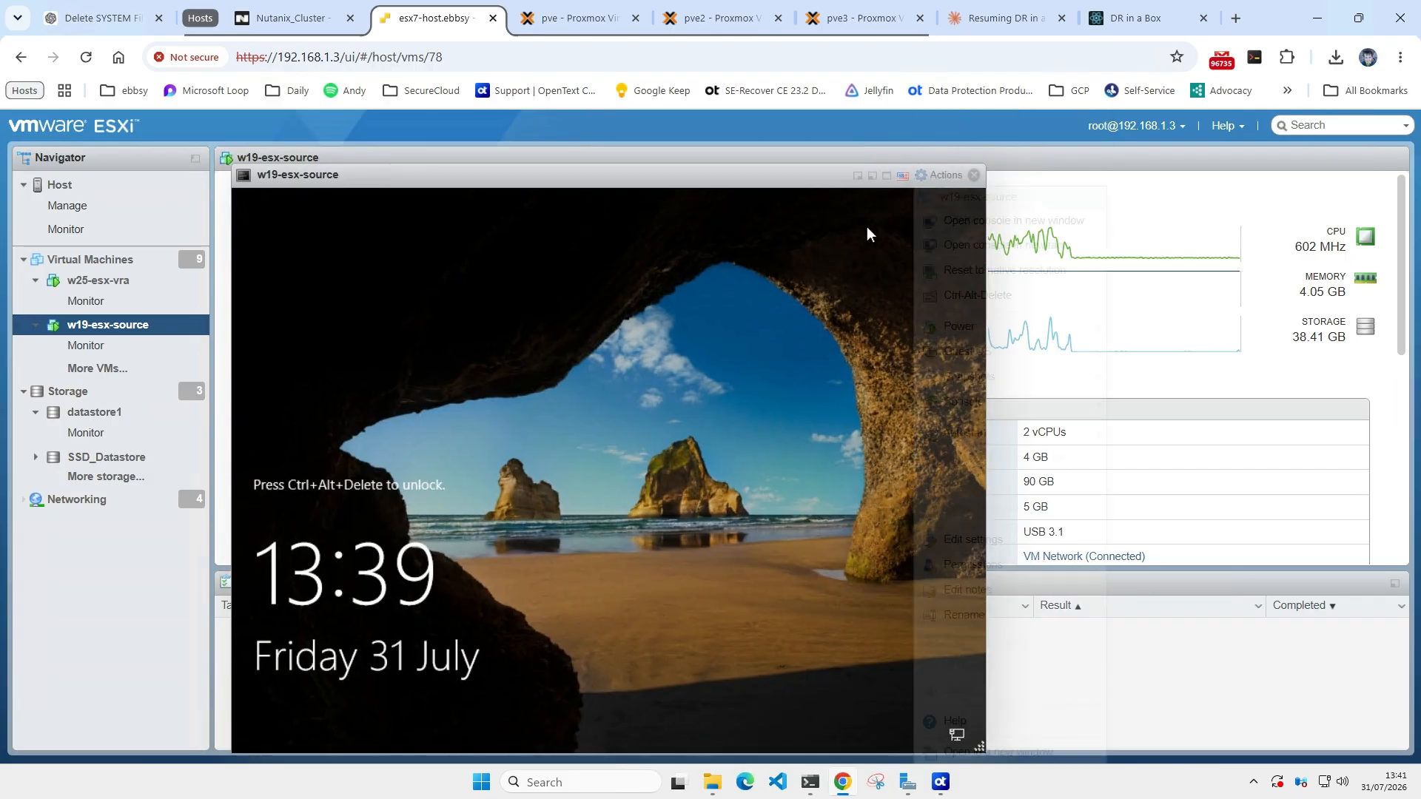
{"action": "mouse_move", "coordinate": [968, 325]}
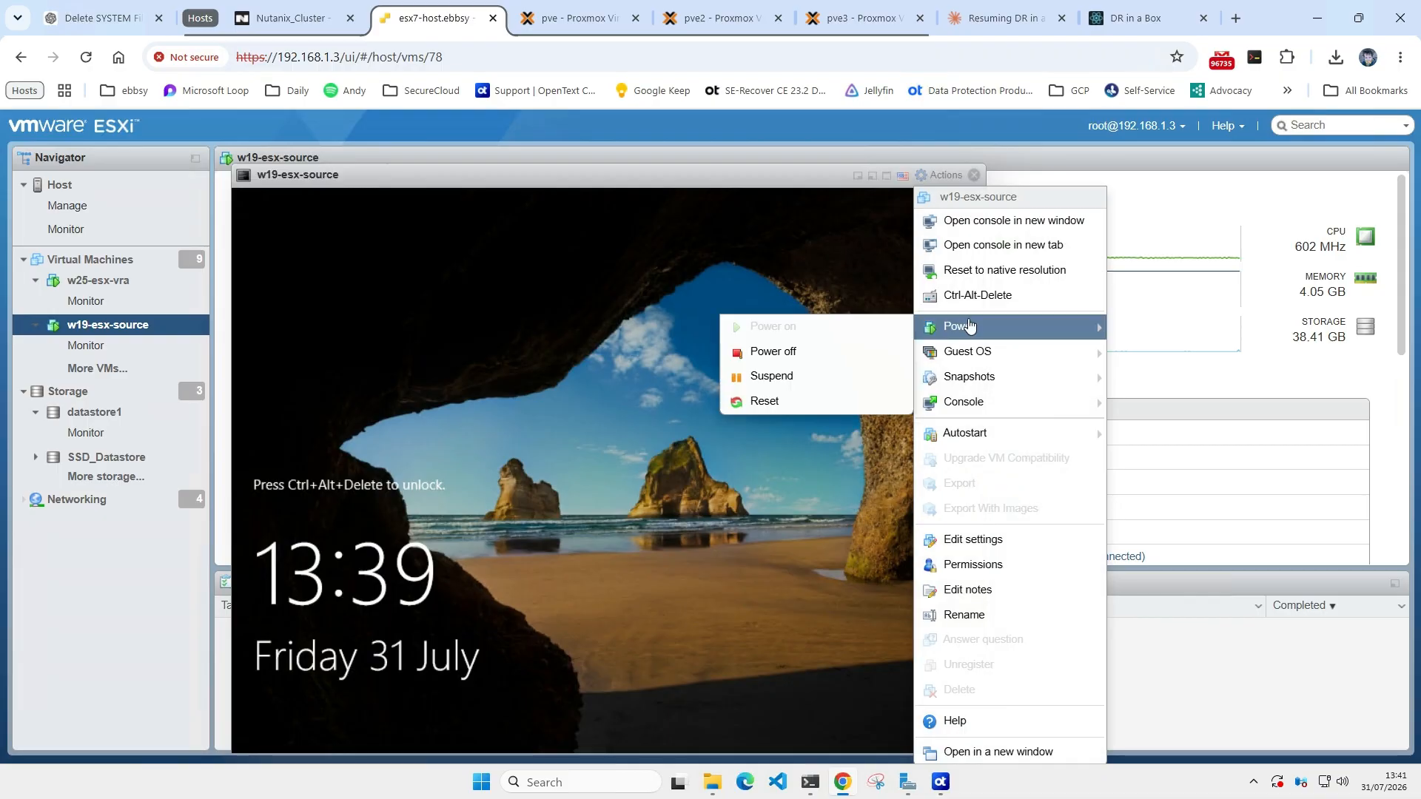
{"action": "mouse_move", "coordinate": [1003, 354]}
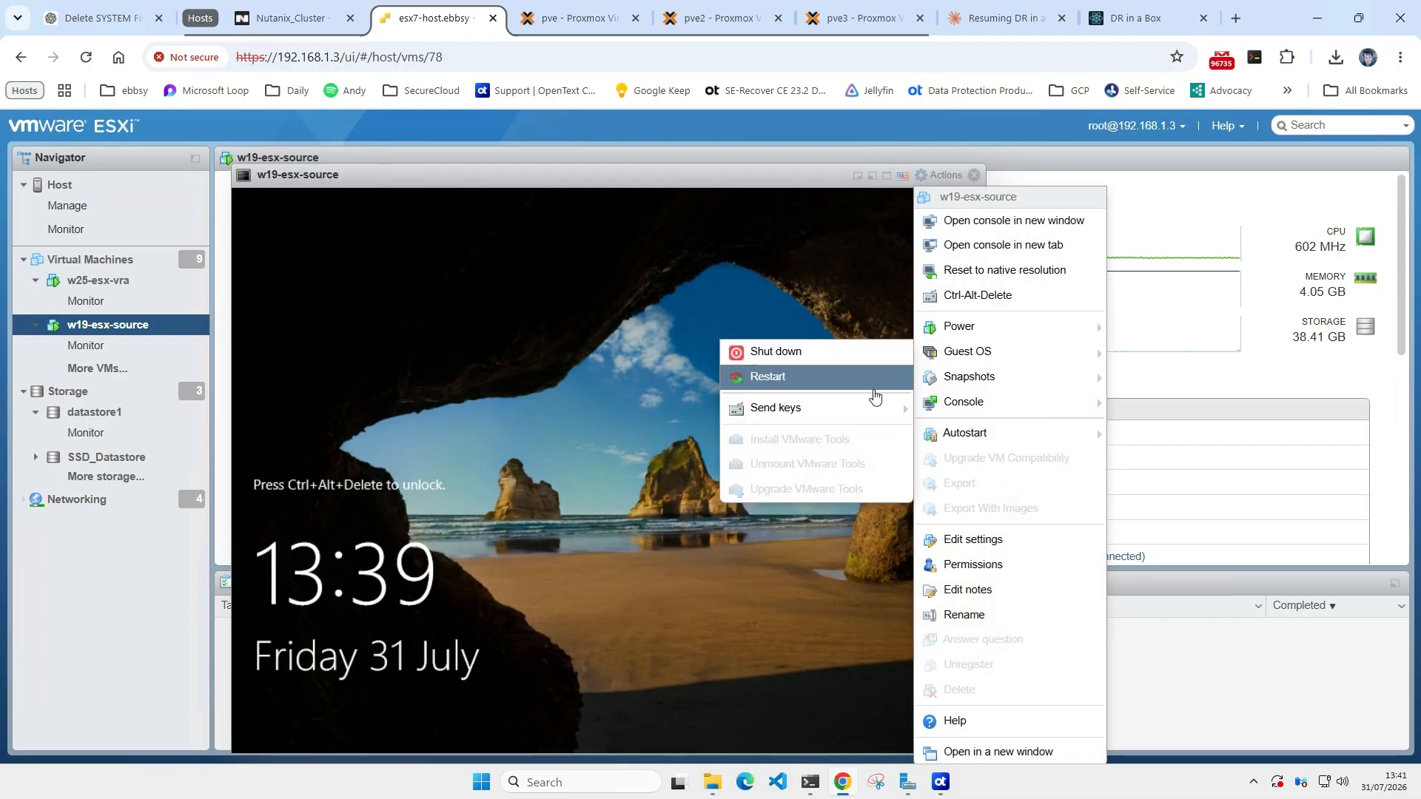
{"action": "mouse_move", "coordinate": [897, 412]}
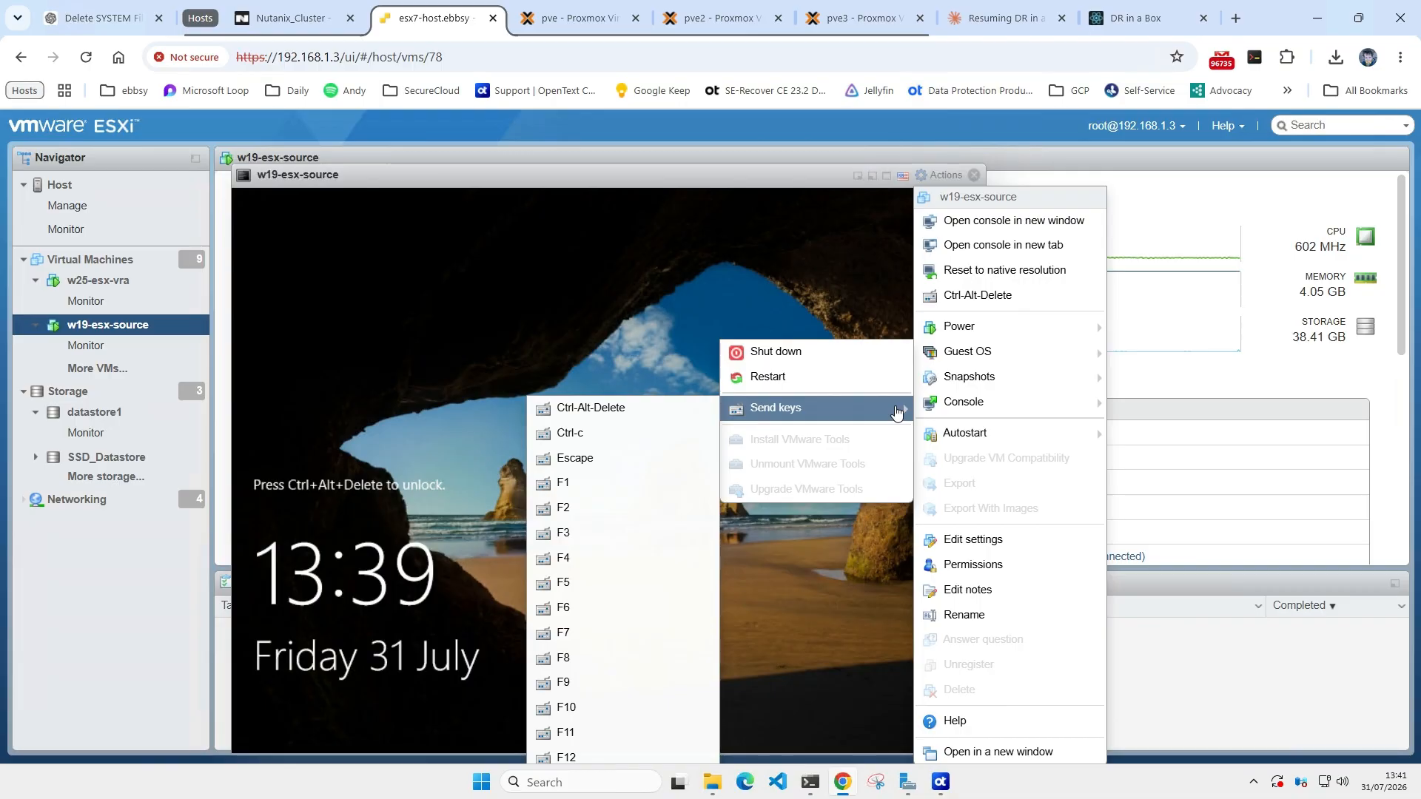
{"action": "left_click", "coordinate": [689, 410]}
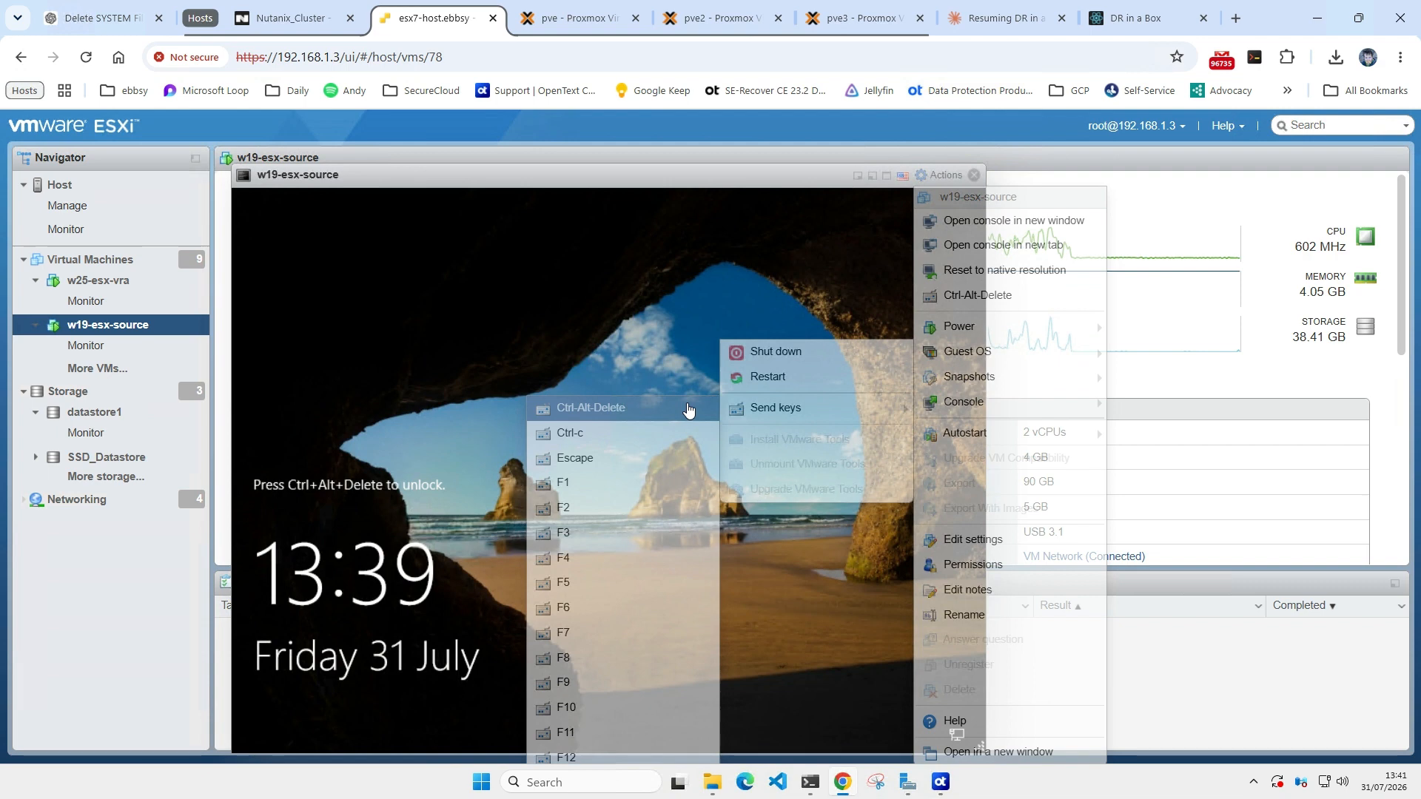
{"action": "type", "text": "********"}
{"action": "key", "text": "Return"}
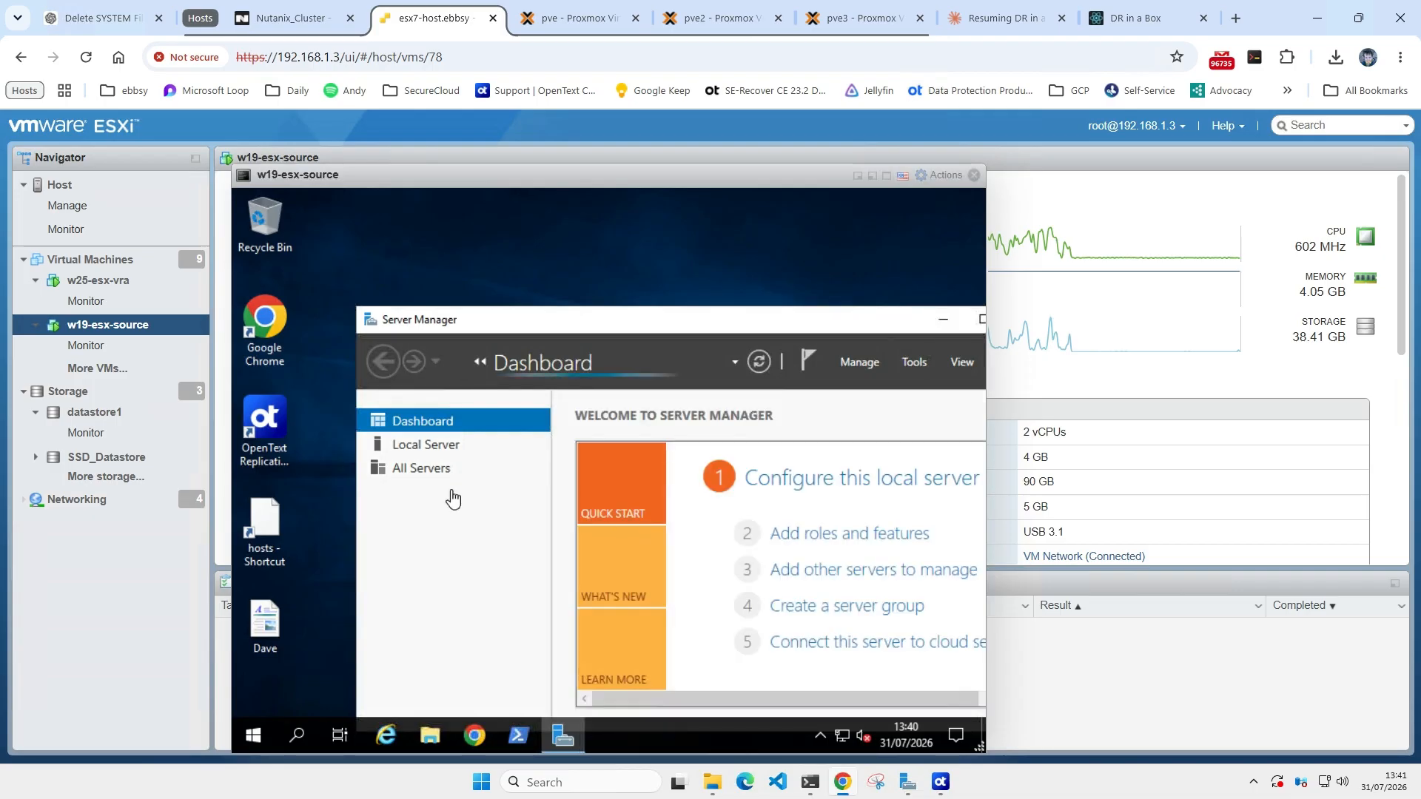
Step: Show the Local Server properties in Server Manager and rename the desktop document with a different first name
{"action": "left_click", "coordinate": [441, 444]}
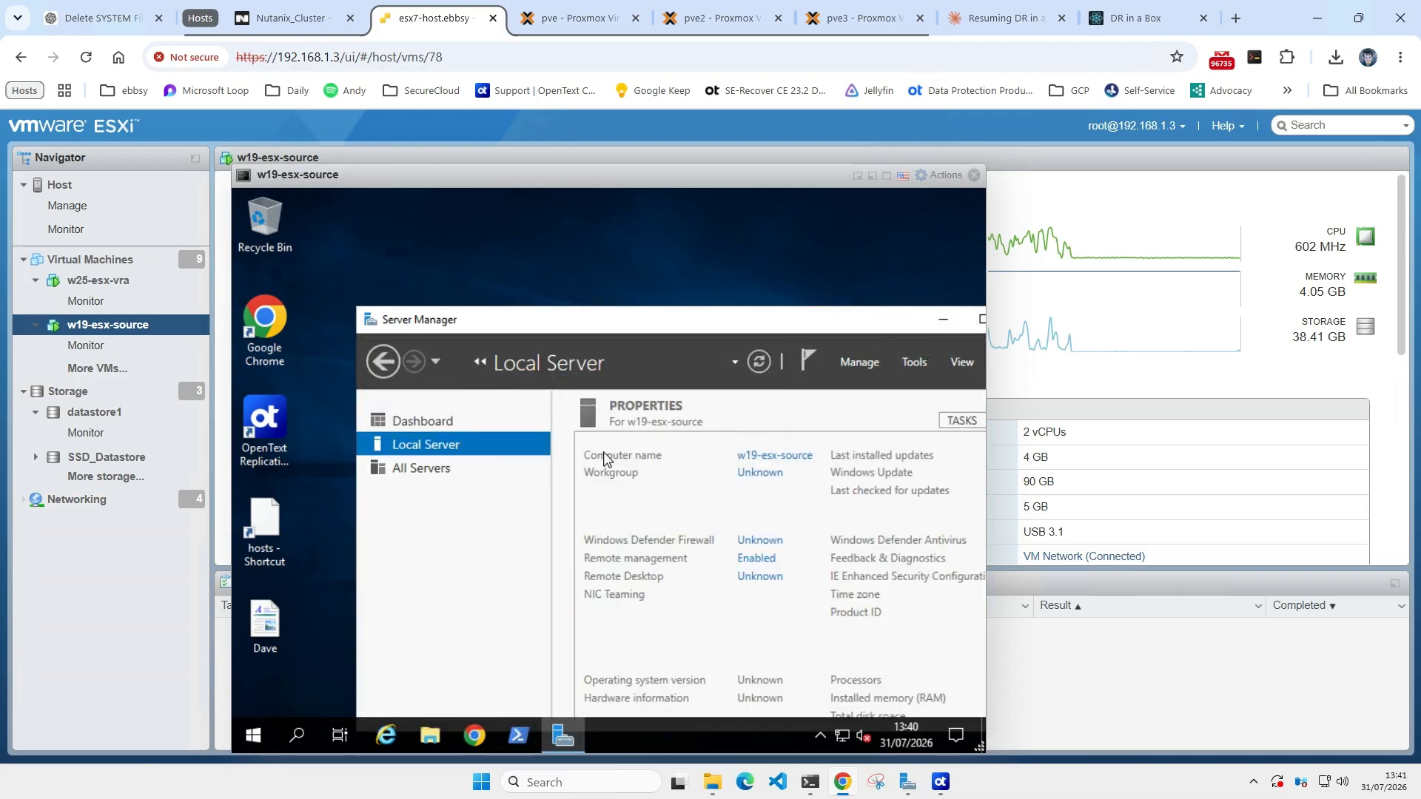
{"action": "double_click", "coordinate": [268, 628]}
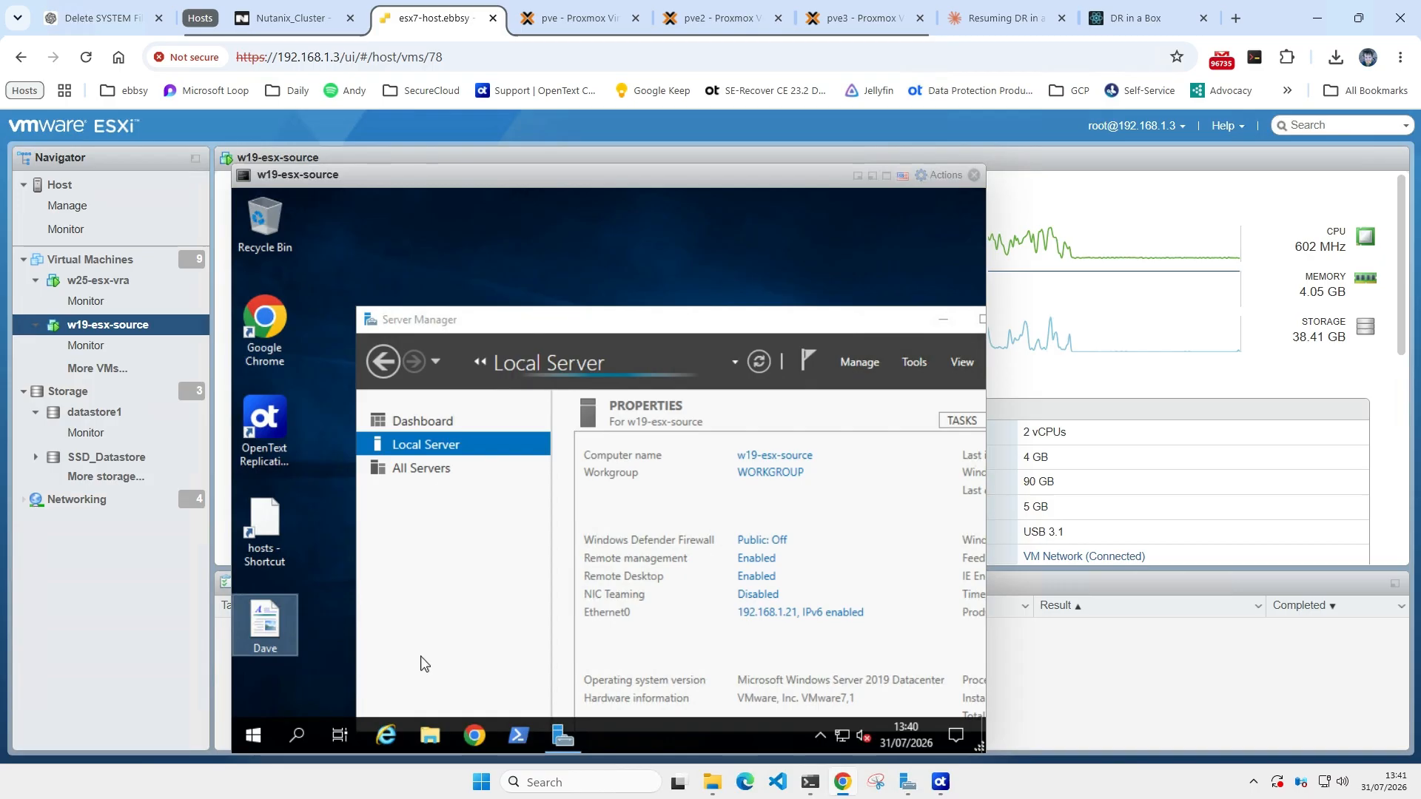
{"action": "key", "text": "F2"}
{"action": "type", "text": "Andy"}
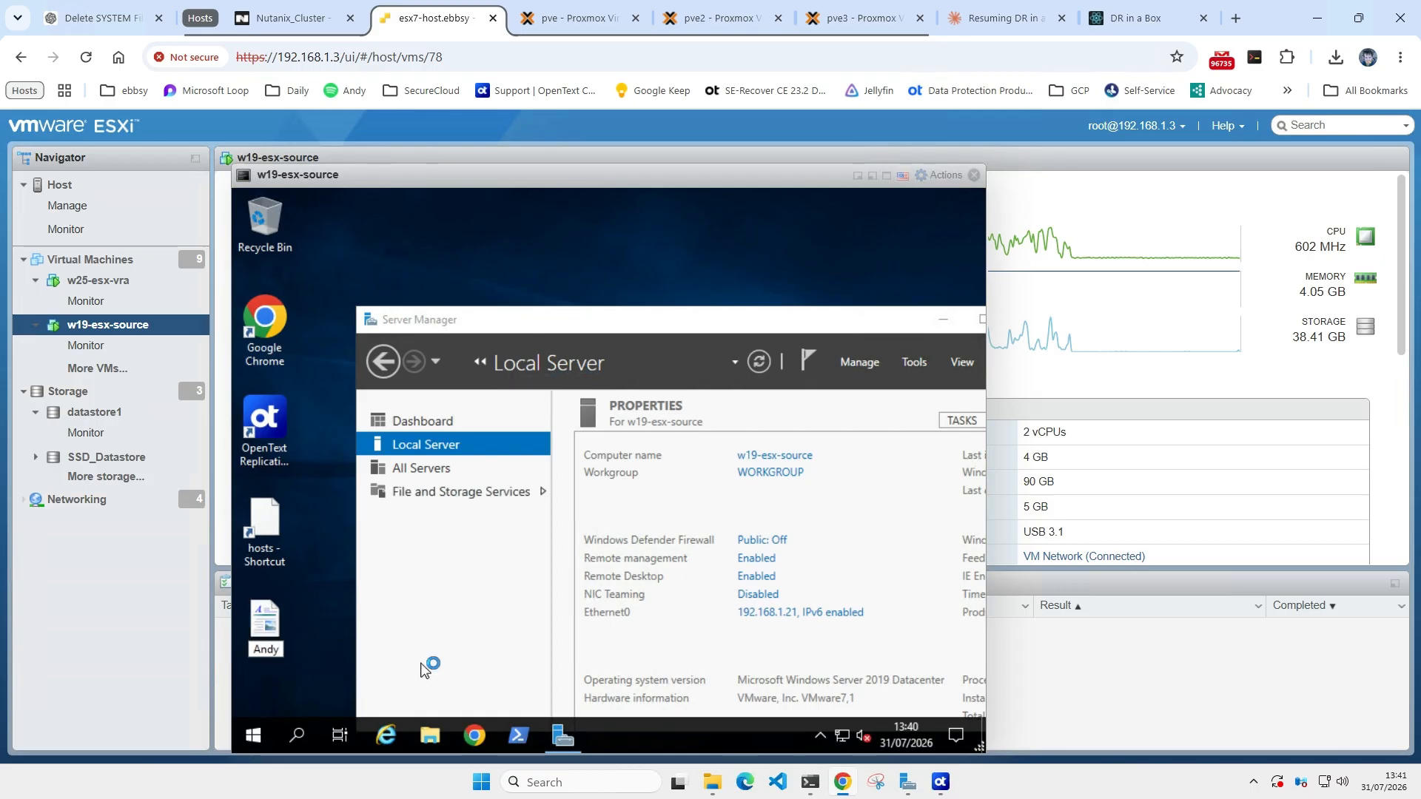
{"action": "left_click", "coordinate": [423, 663]}
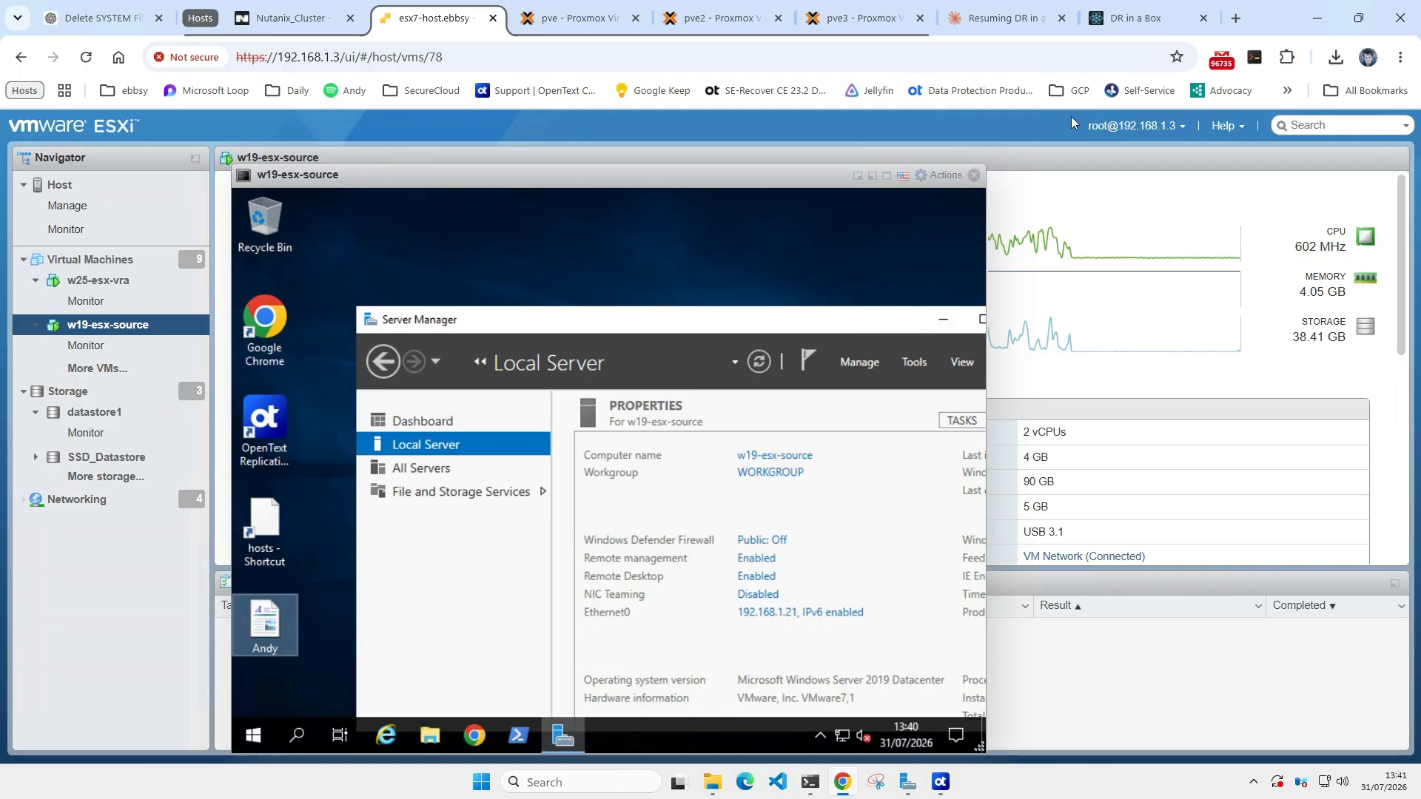
Step: Open the failover configuration for Protect-W19-ESX-SOURCE in DR in a Box, and inspect the hardware of VMs 102 and 201 on Proxmox pve3
{"action": "left_click", "coordinate": [1125, 24]}
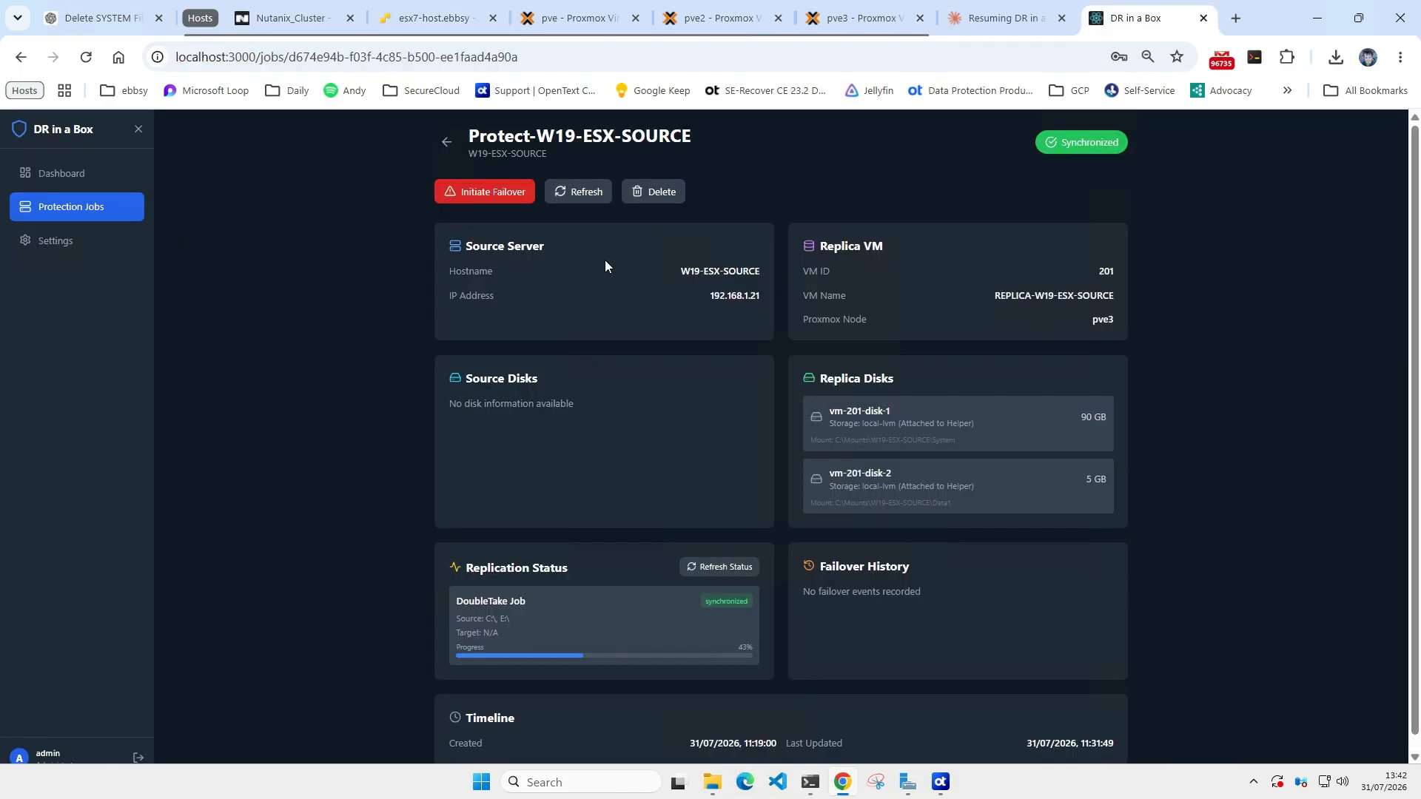
{"action": "left_click", "coordinate": [487, 198]}
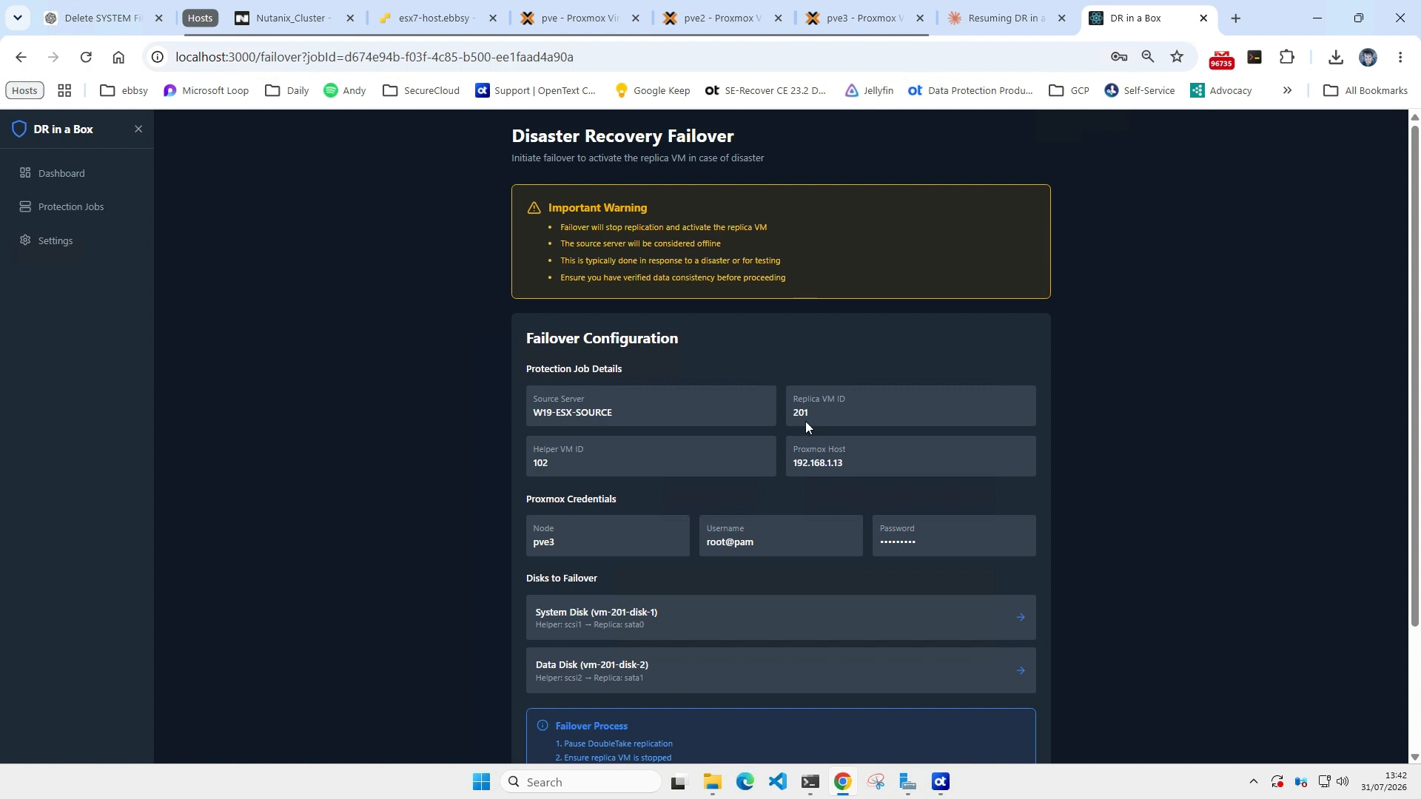
{"action": "left_click", "coordinate": [810, 23]}
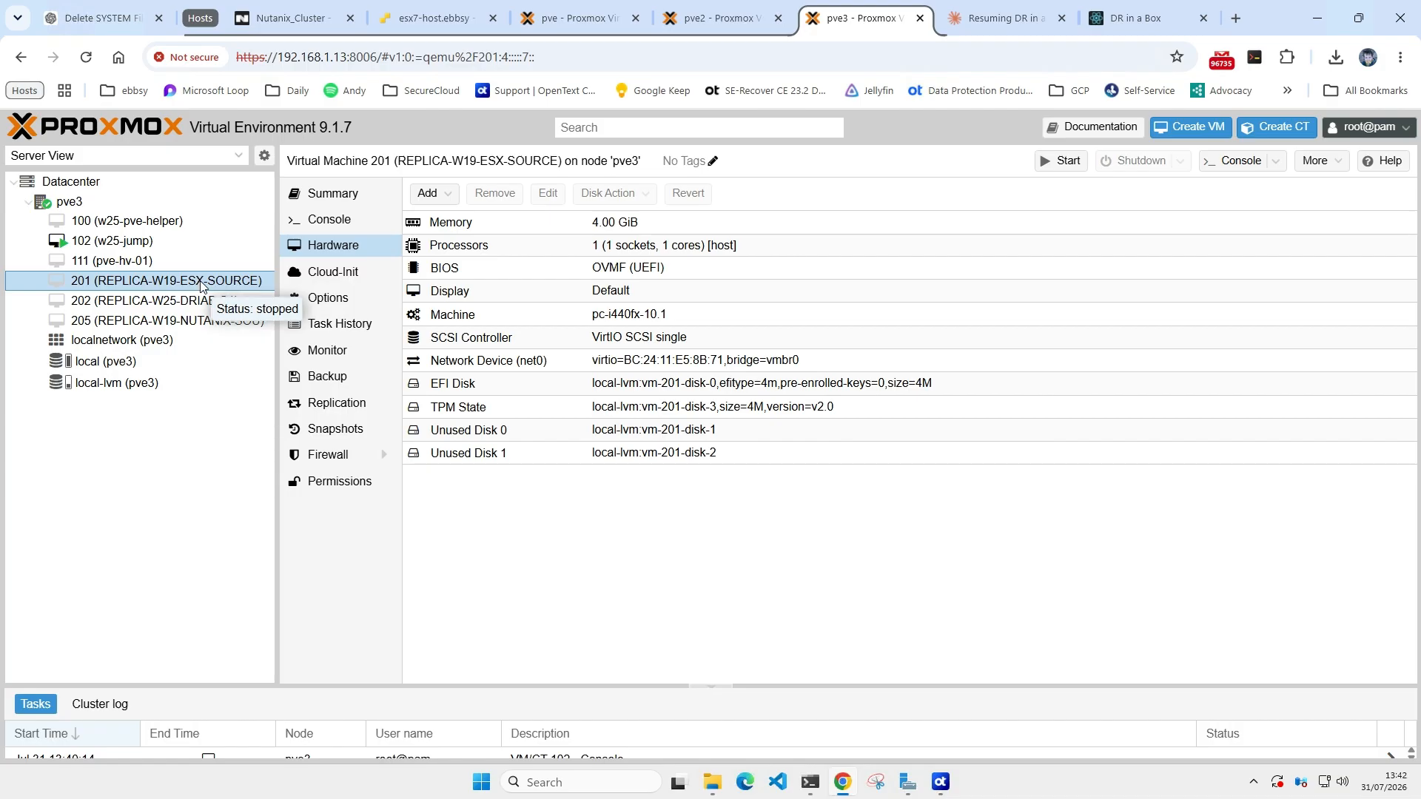
{"action": "left_click", "coordinate": [113, 241]}
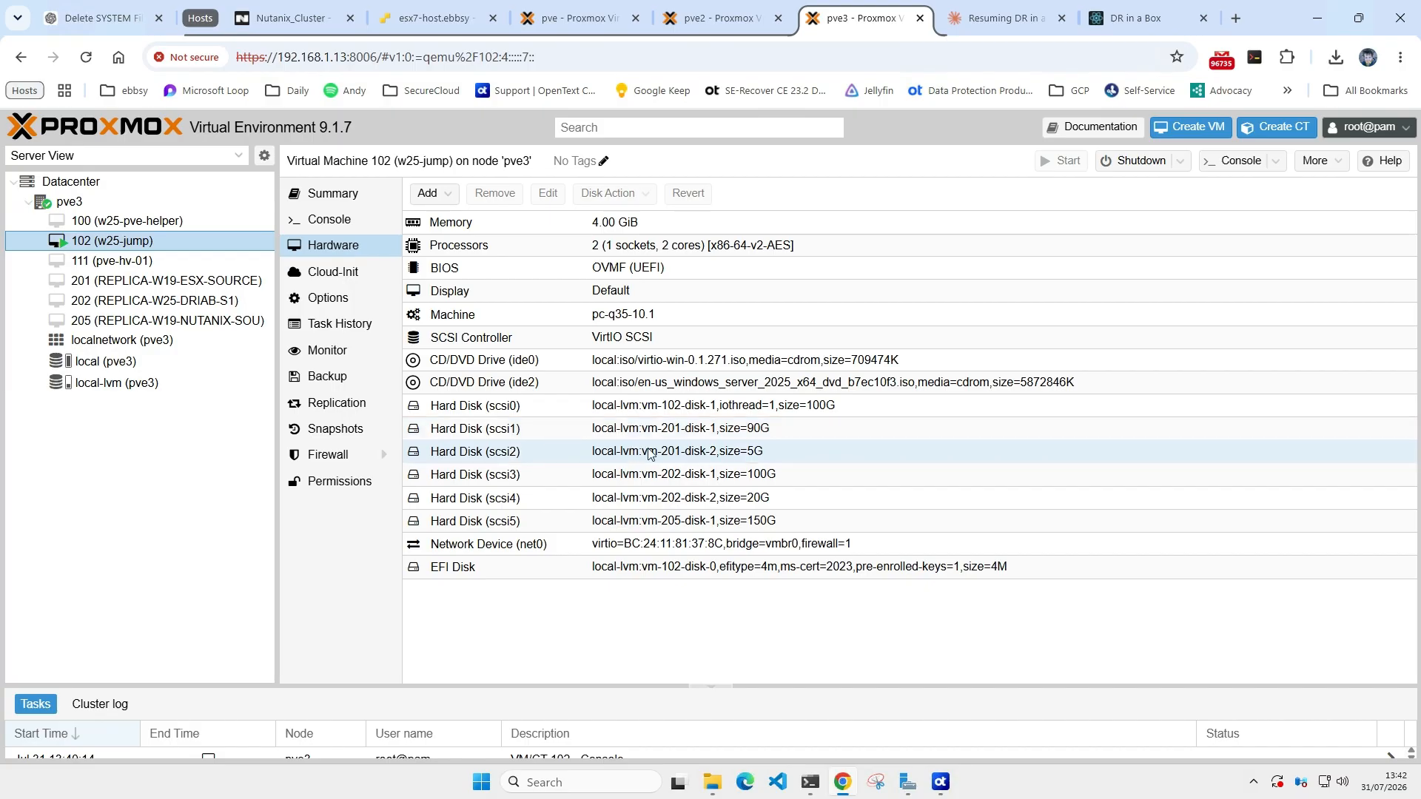
{"action": "left_click", "coordinate": [193, 282]}
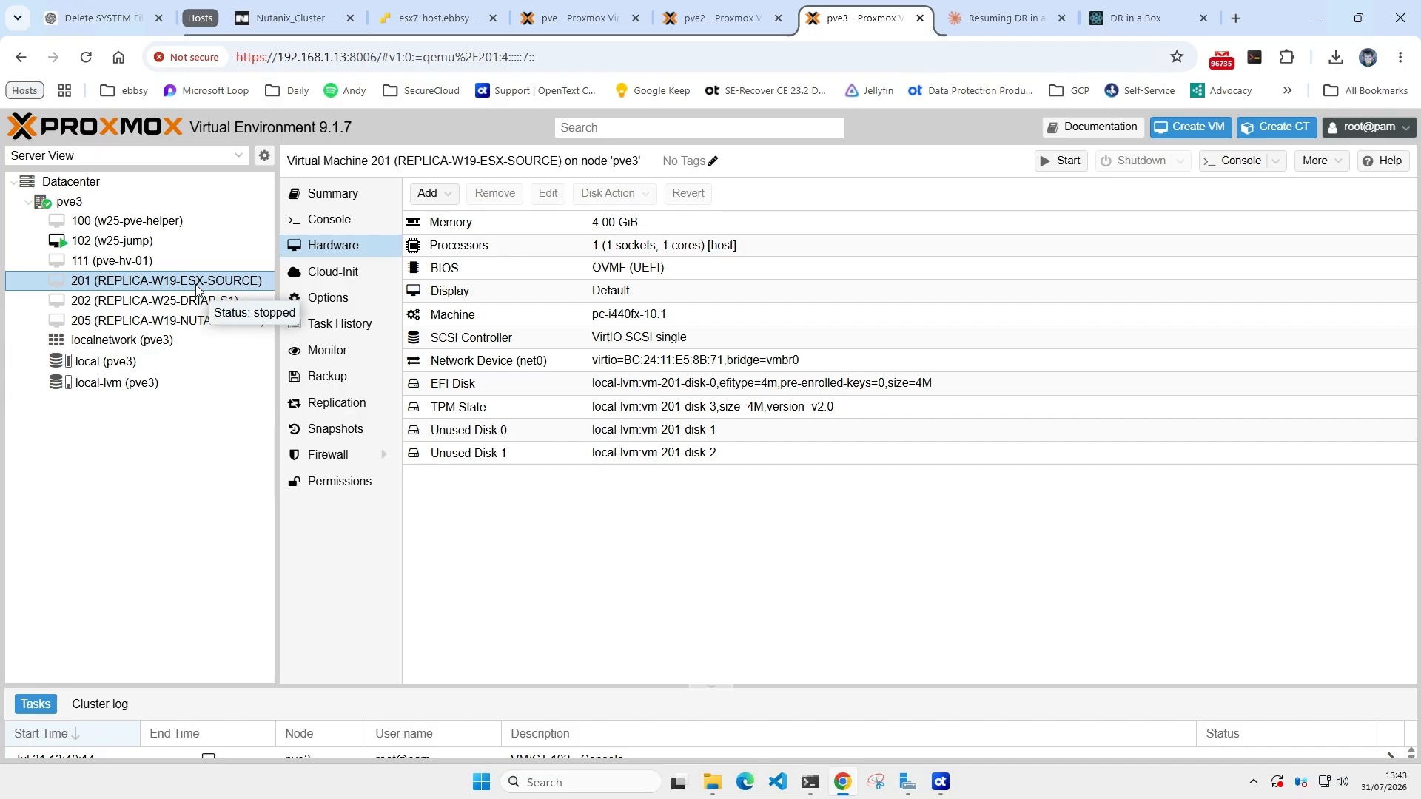
Step: Start the W19-ESX-SOURCE failover in DR in a Box and check its progress against the hardware of VMs 102 and 201 in Proxmox
{"action": "left_click", "coordinate": [1130, 29]}
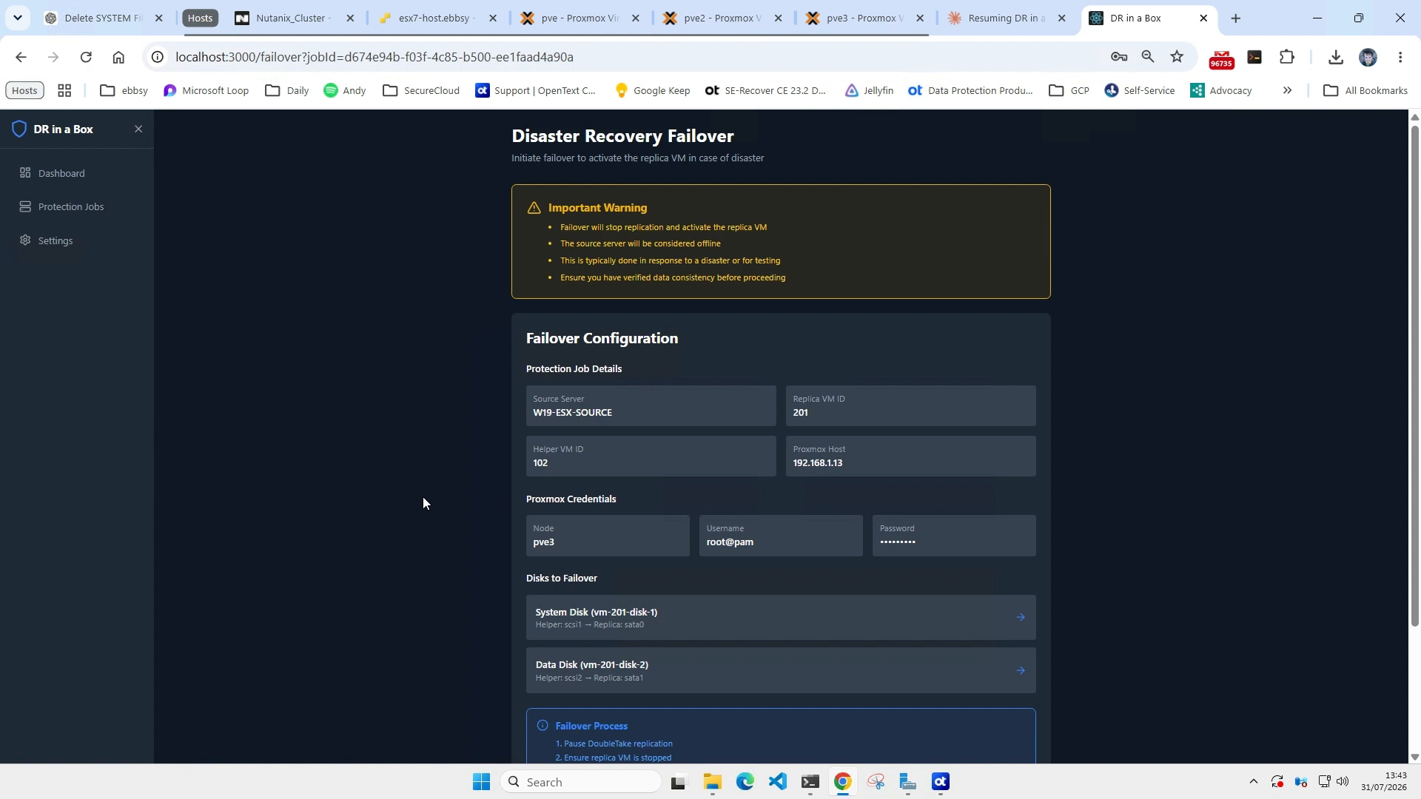
{"action": "scroll", "coordinate": [628, 578], "scroll_direction": "down", "scroll_amount": 3}
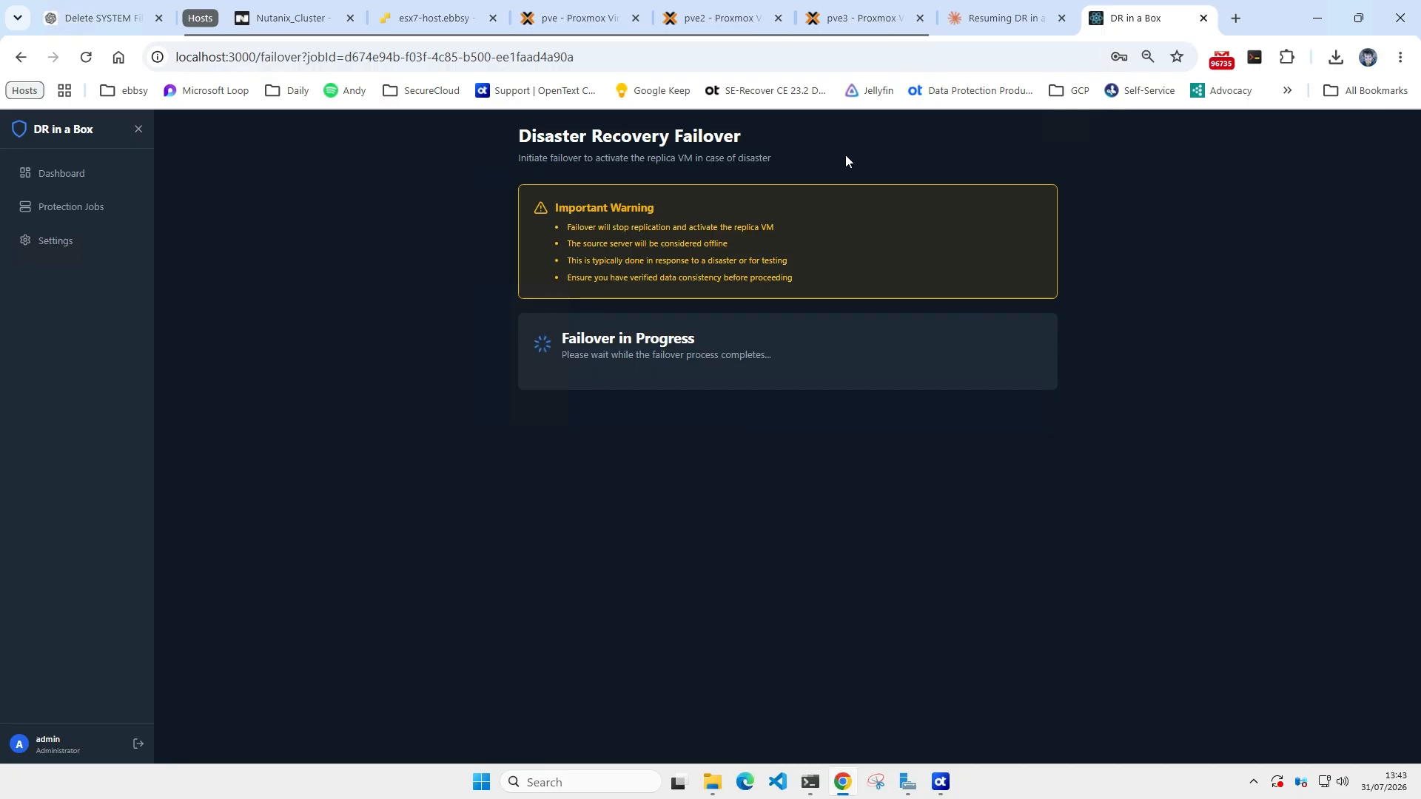
{"action": "left_click", "coordinate": [859, 19]}
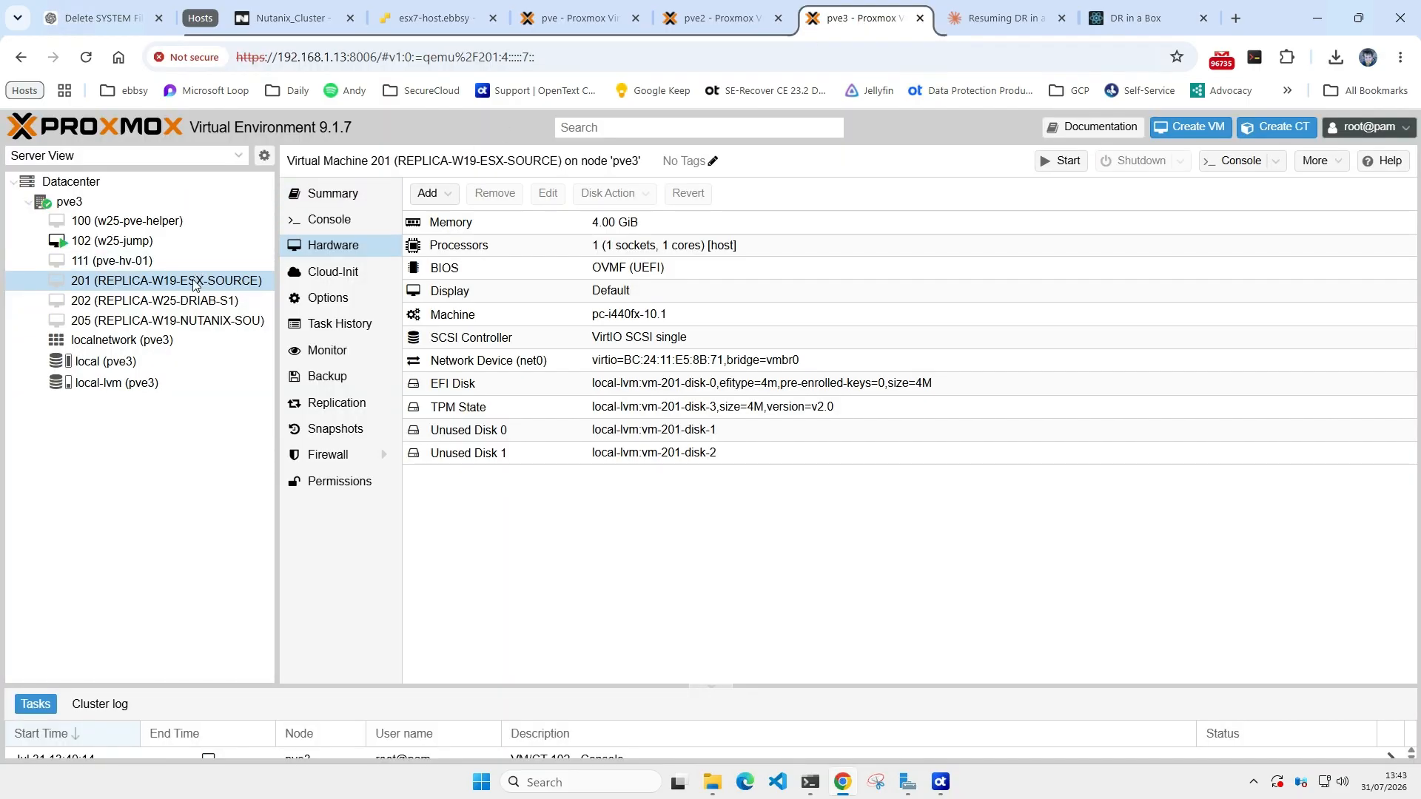
{"action": "left_click", "coordinate": [115, 241]}
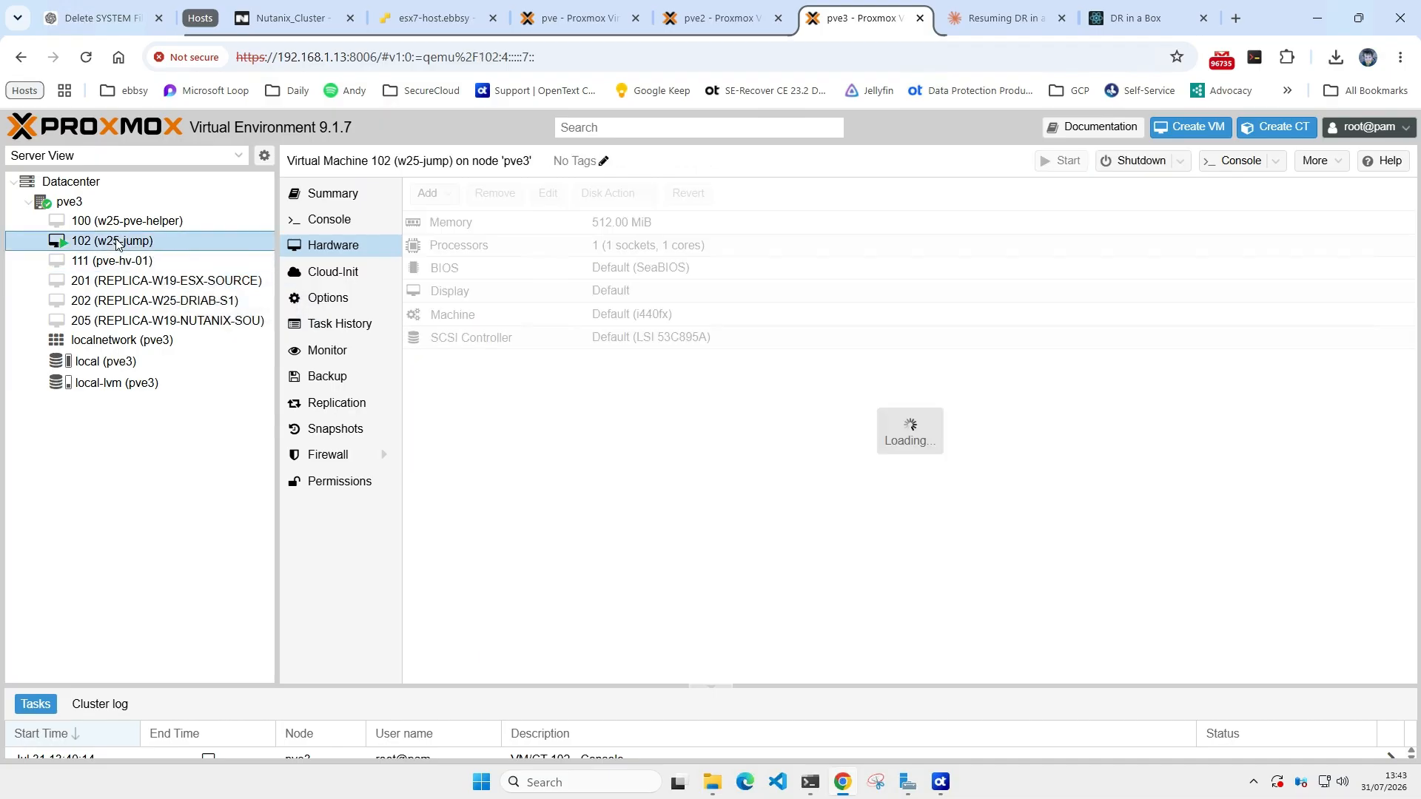
{"action": "left_click", "coordinate": [219, 287]}
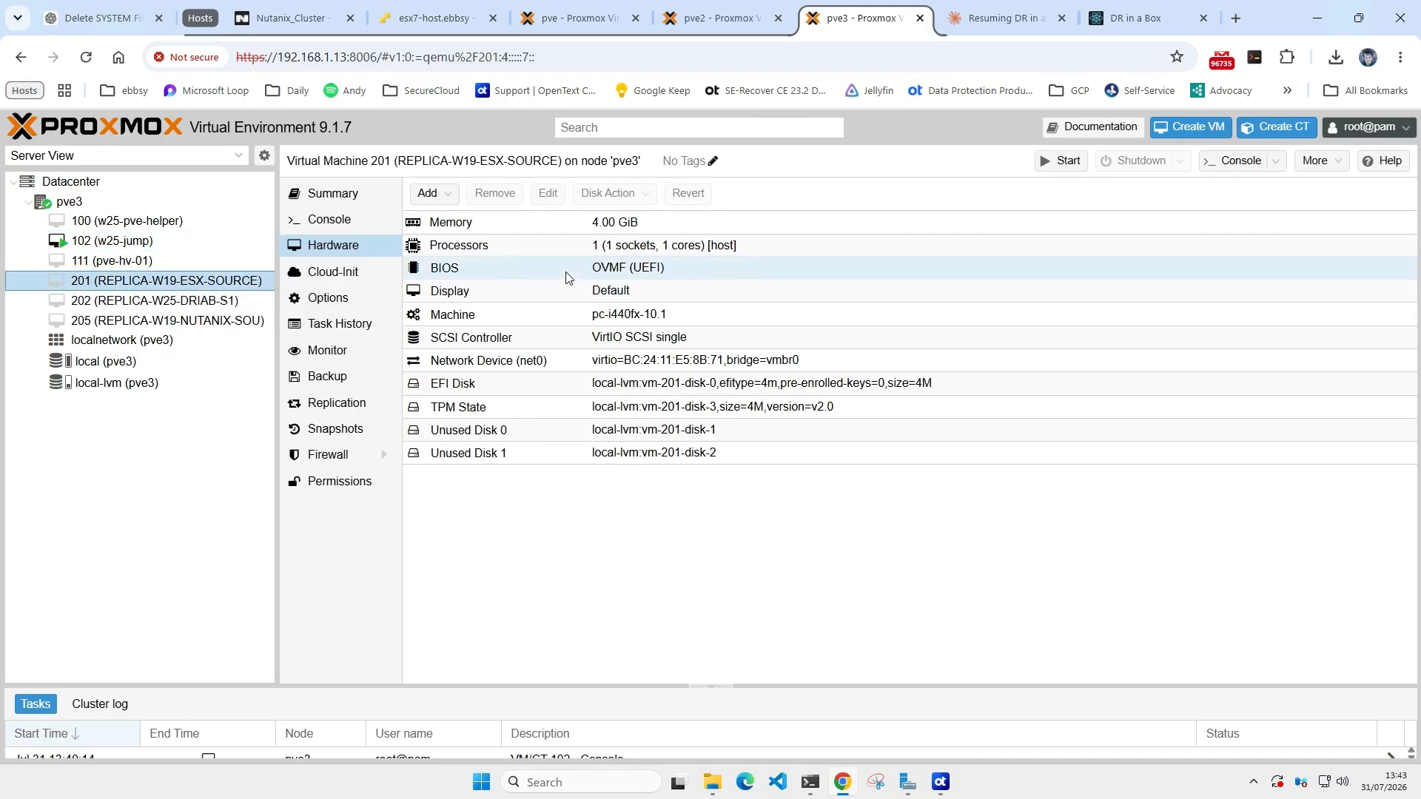
{"action": "left_click", "coordinate": [1107, 28]}
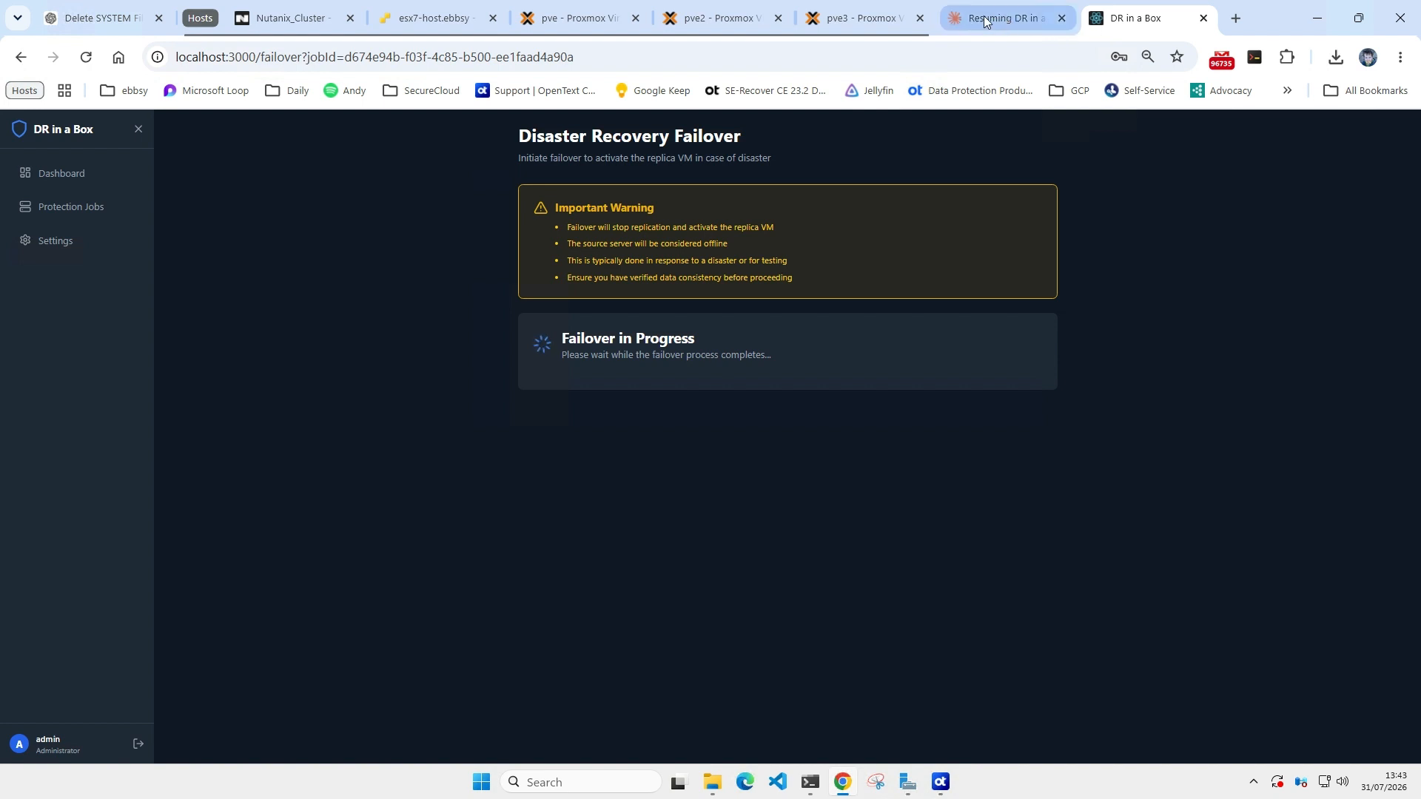
Step: In Proxmox, examine which disks are attached to w25-jump and REPLICA-W19-ESX-SOURCE during the failover
{"action": "left_click", "coordinate": [831, 29]}
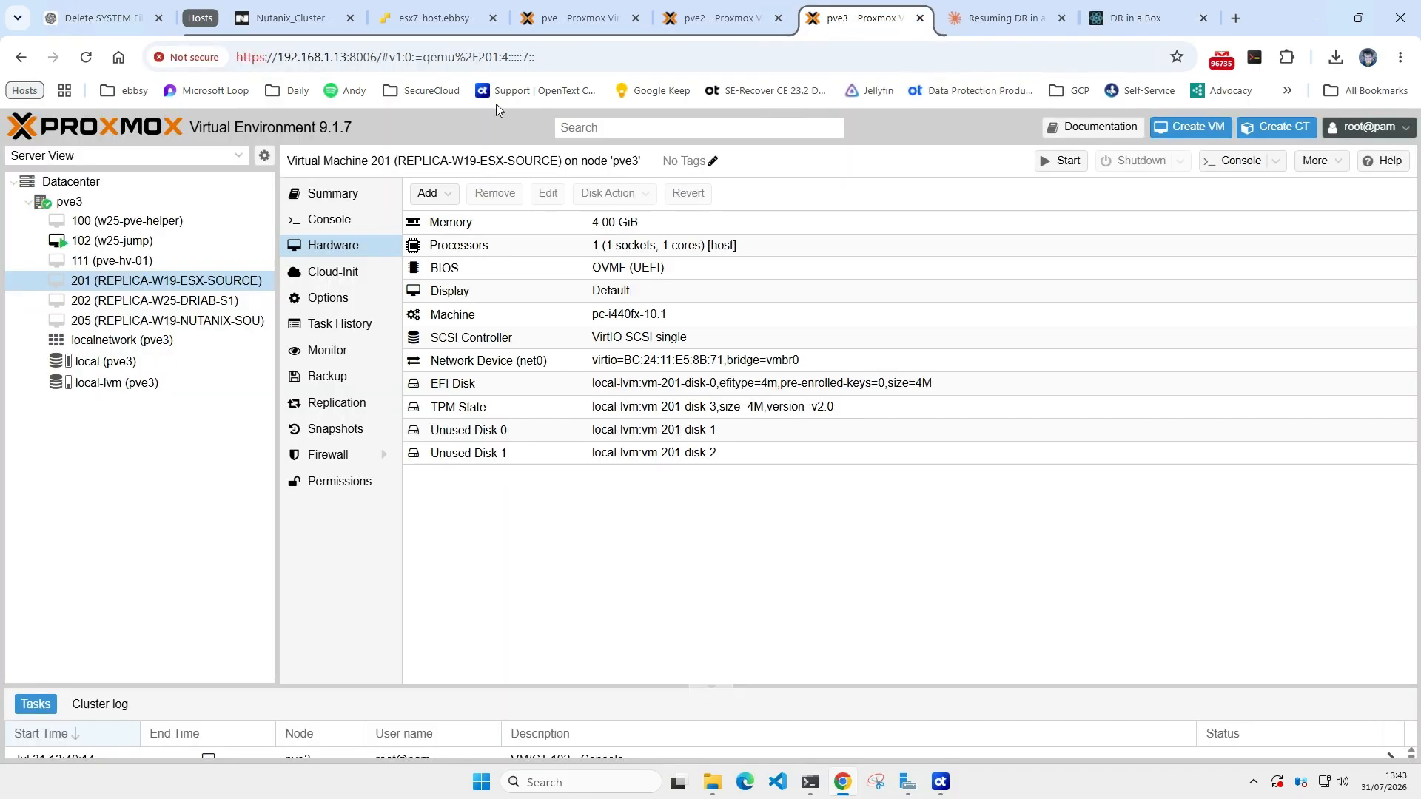
{"action": "left_click", "coordinate": [137, 244]}
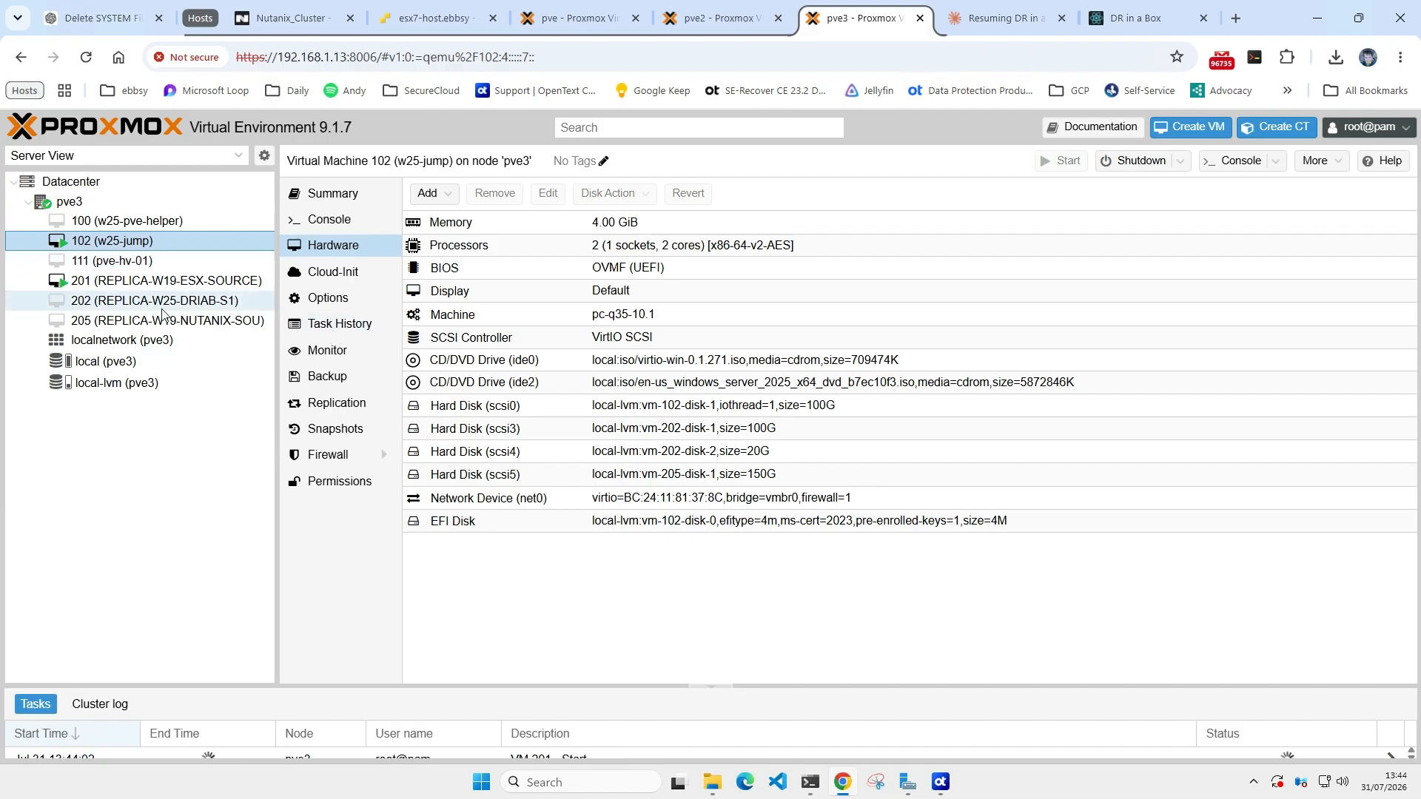
{"action": "left_click", "coordinate": [163, 280]}
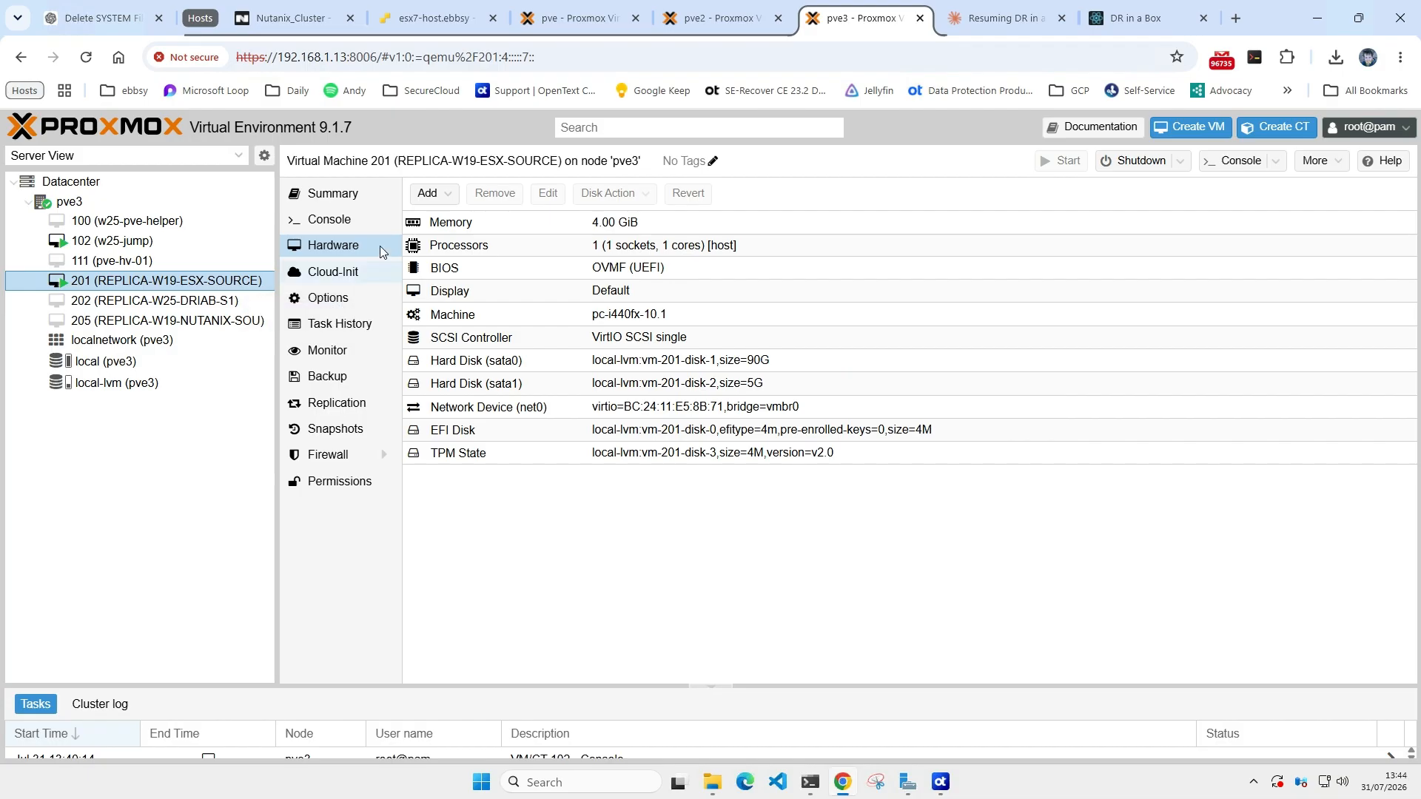
Step: Open the REPLICA-W19-ESX-SOURCE console in Proxmox, and check the job's status on the DR in a Box dashboard while the replica boots
{"action": "left_click", "coordinate": [359, 228]}
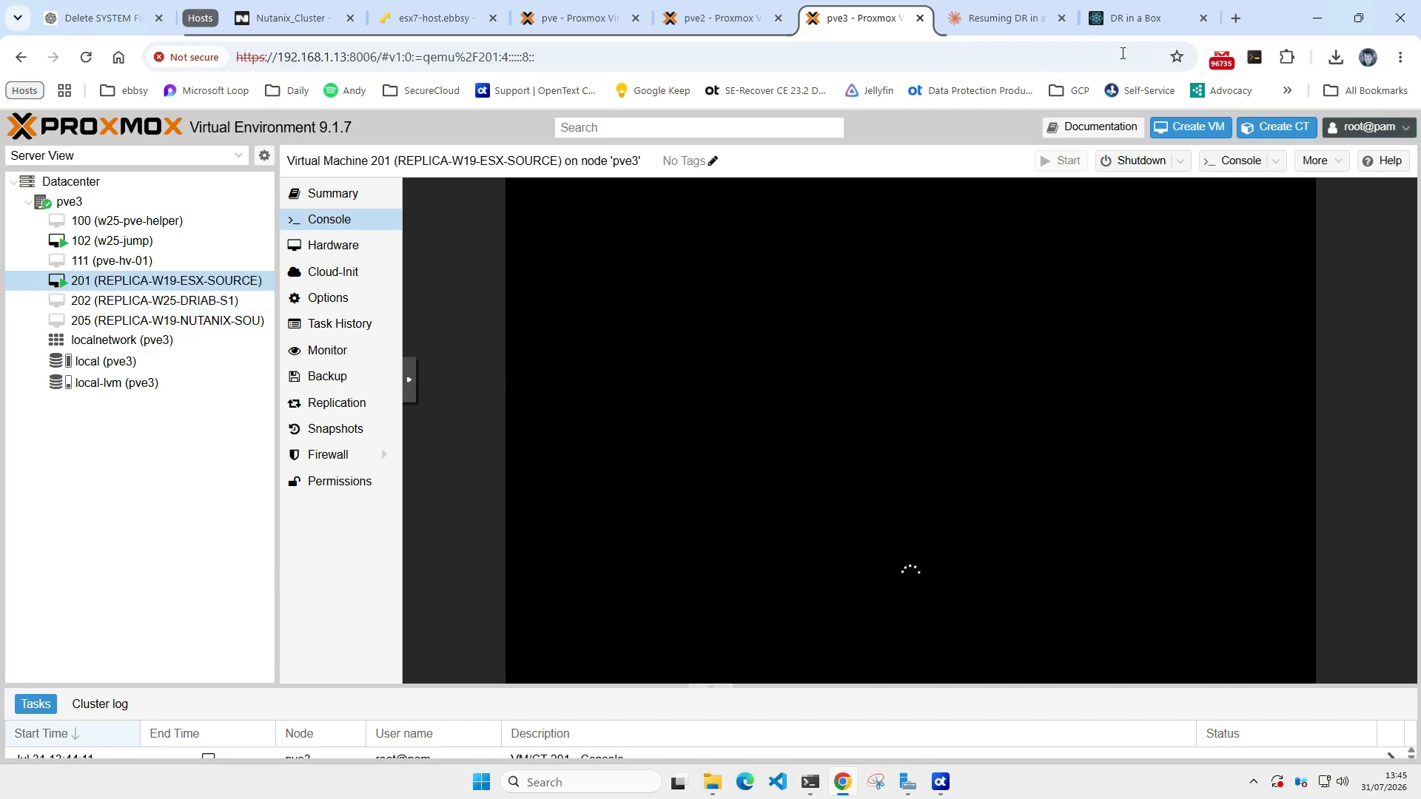
{"action": "left_click", "coordinate": [1125, 18]}
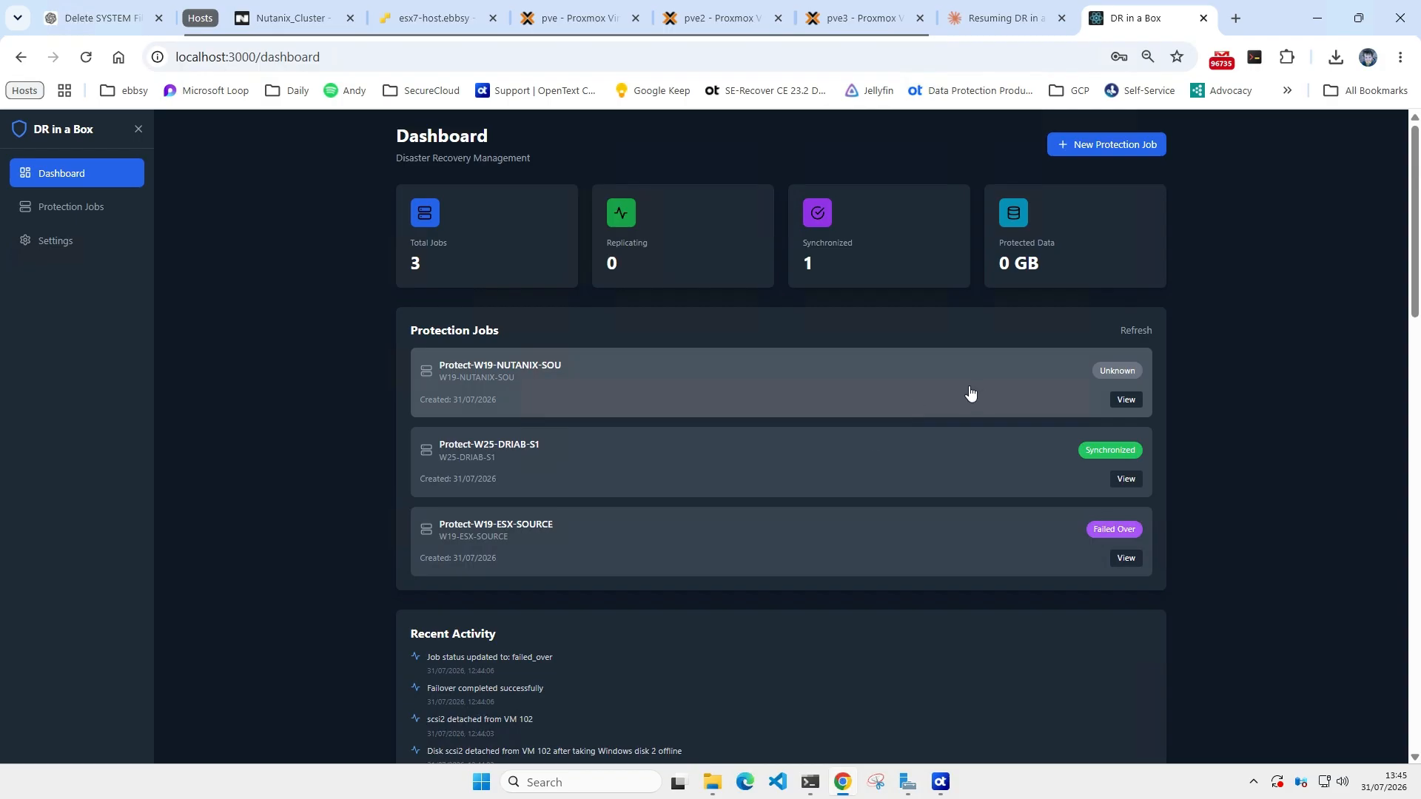
{"action": "left_click", "coordinate": [828, 15]}
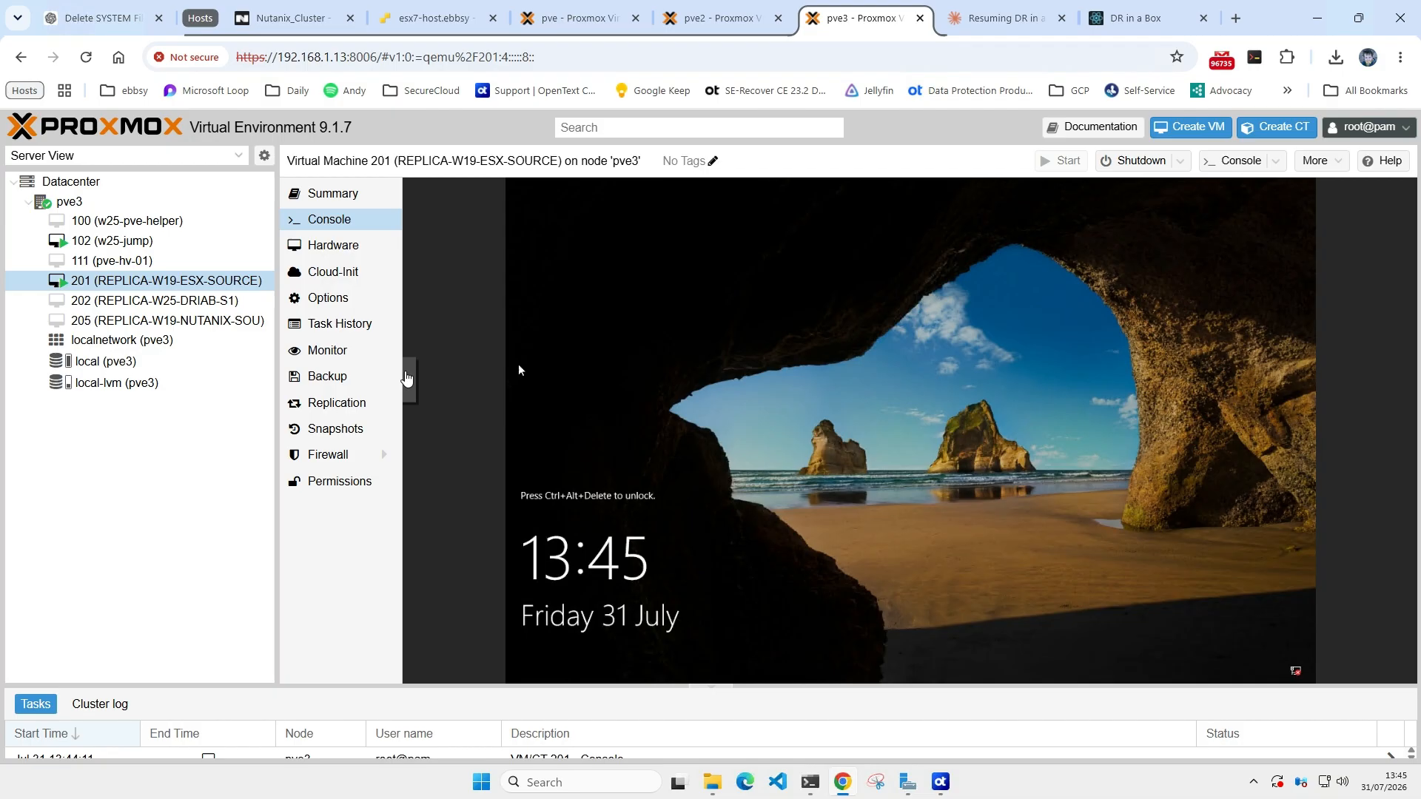
Step: Send Ctrl-Alt-Delete to the replica through the noVNC console and sign in as Administrator with the account password
{"action": "left_click", "coordinate": [408, 379]}
{"action": "left_click", "coordinate": [427, 390]}
{"action": "left_click", "coordinate": [495, 531]}
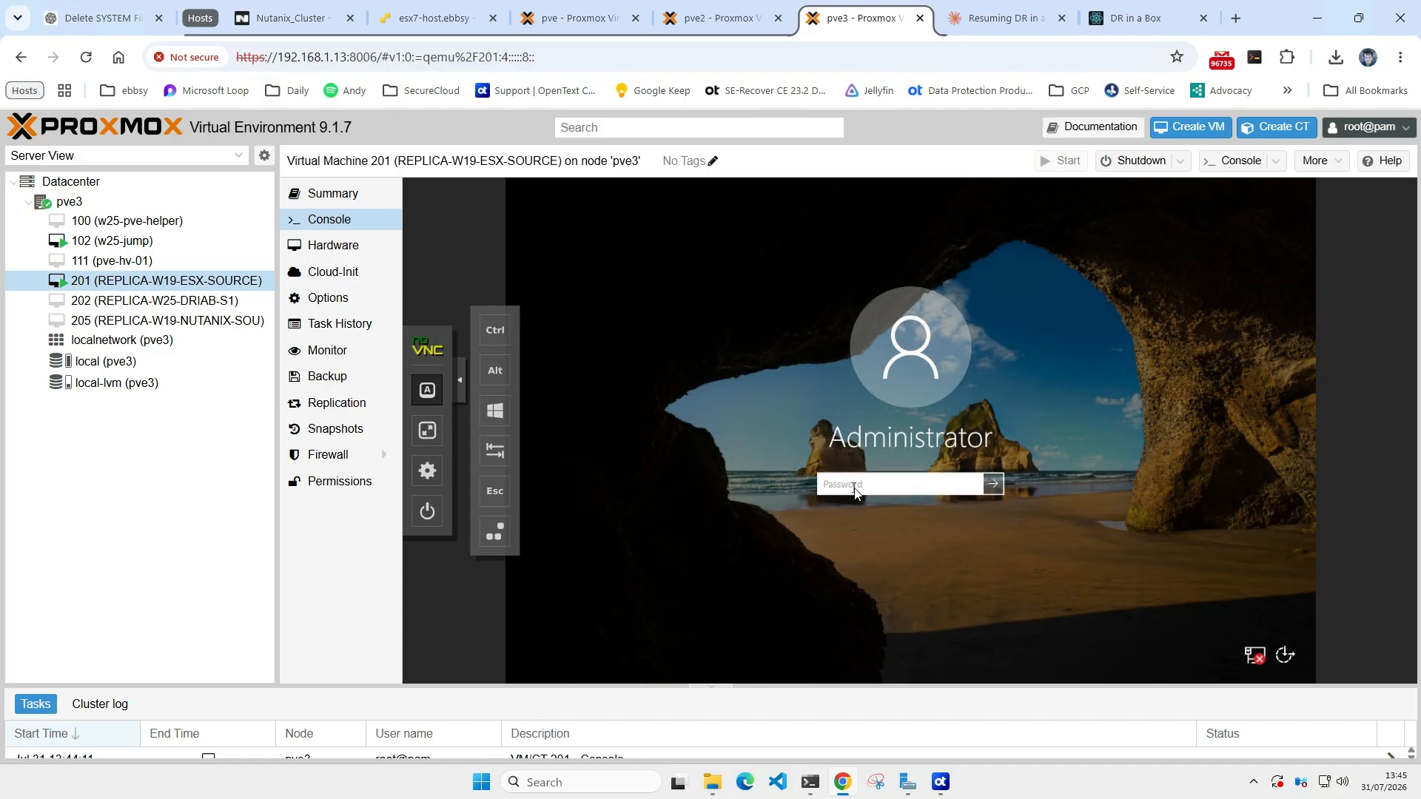
{"action": "type", "text": "********"}
{"action": "key", "text": "Return"}
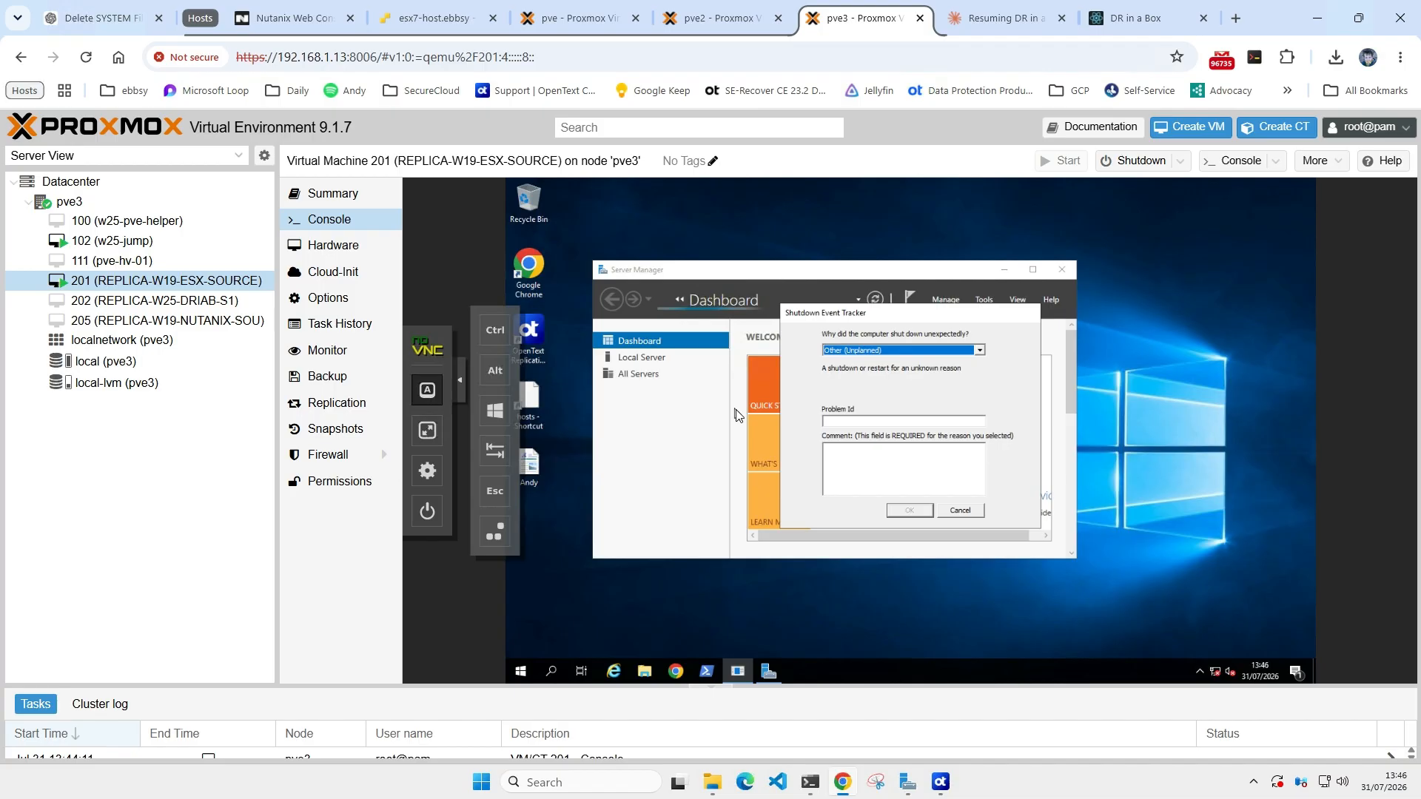
Step: Dismiss the Shutdown Event Tracker, show the replica's Local Server properties in Server Manager, and select the renamed document on its desktop
{"action": "left_click", "coordinate": [974, 513]}
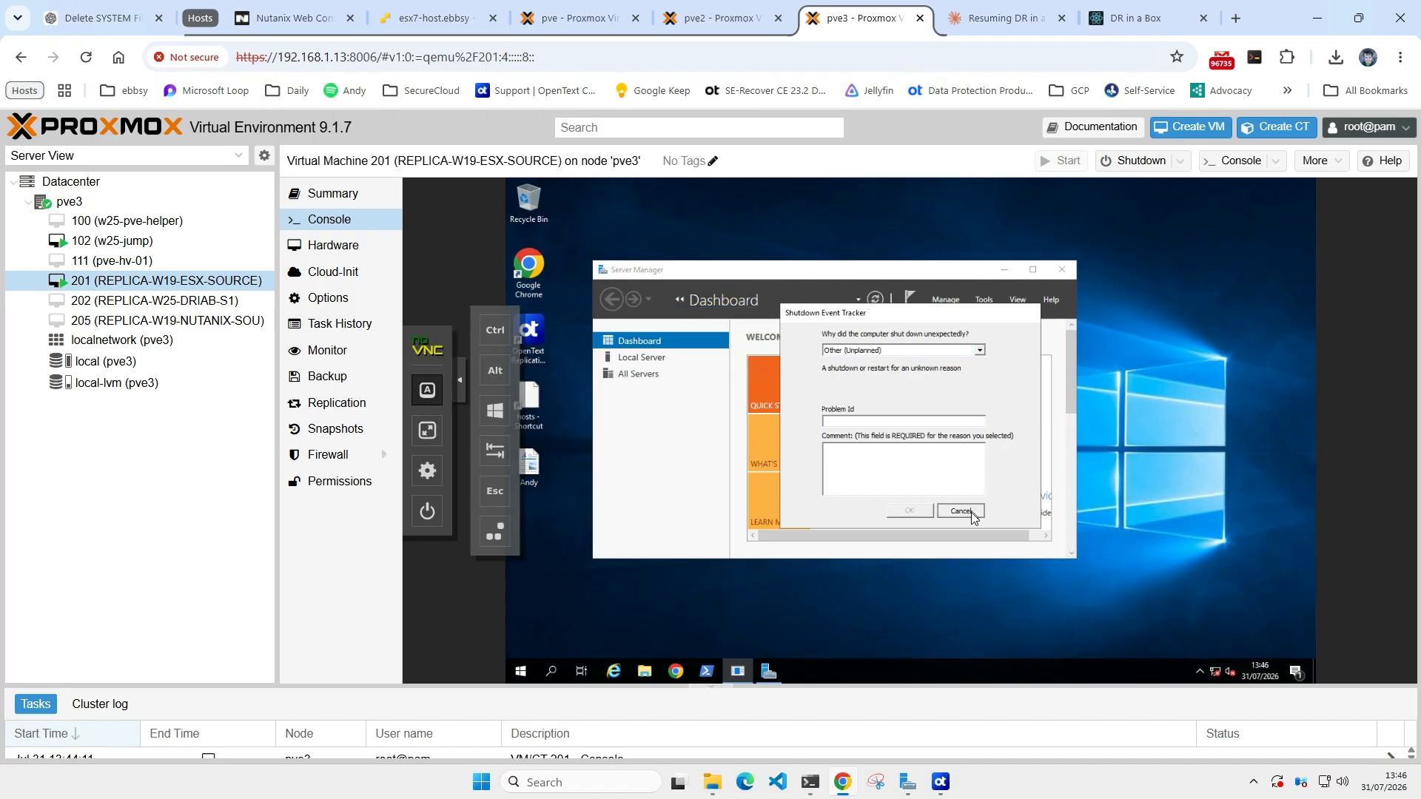
{"action": "left_click", "coordinate": [659, 364]}
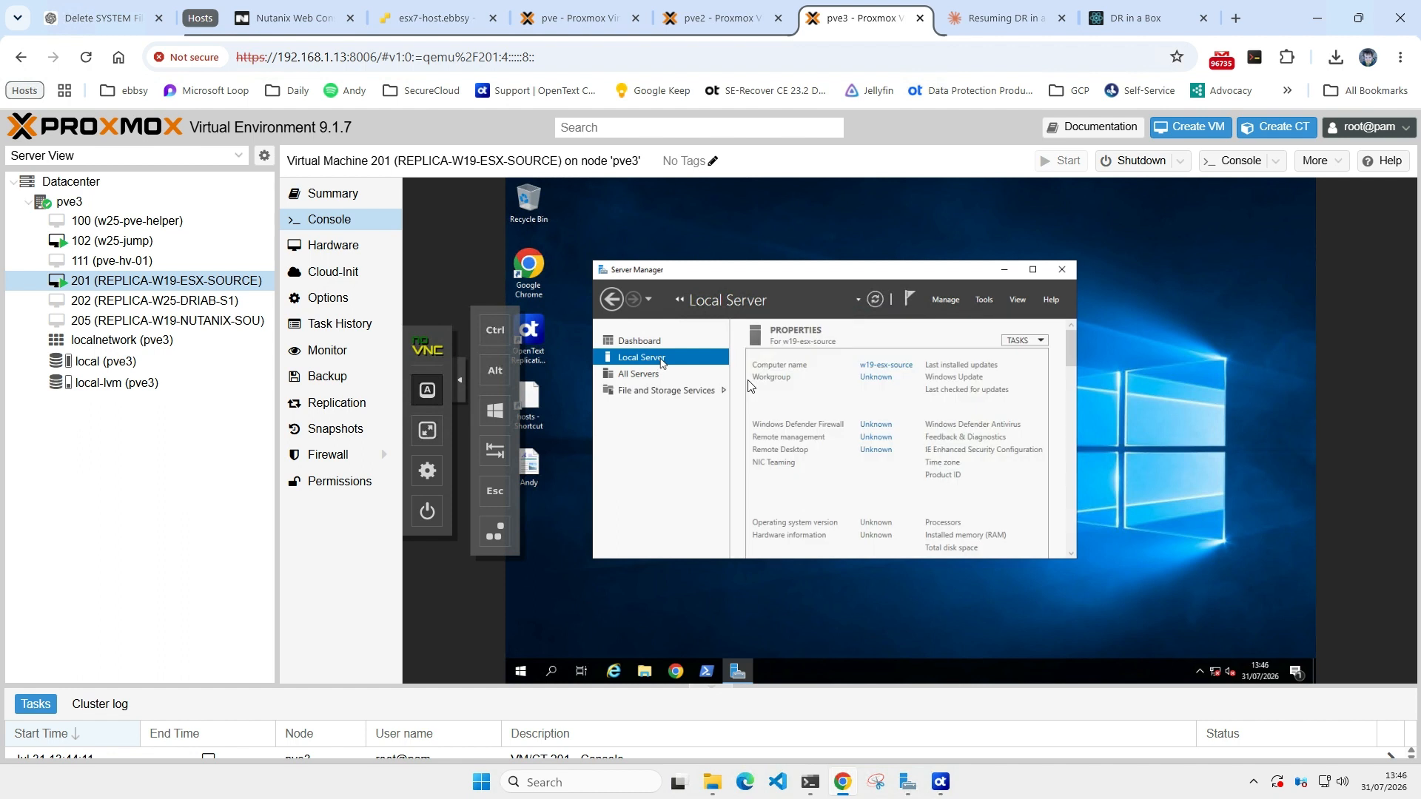
{"action": "left_click", "coordinate": [911, 370]}
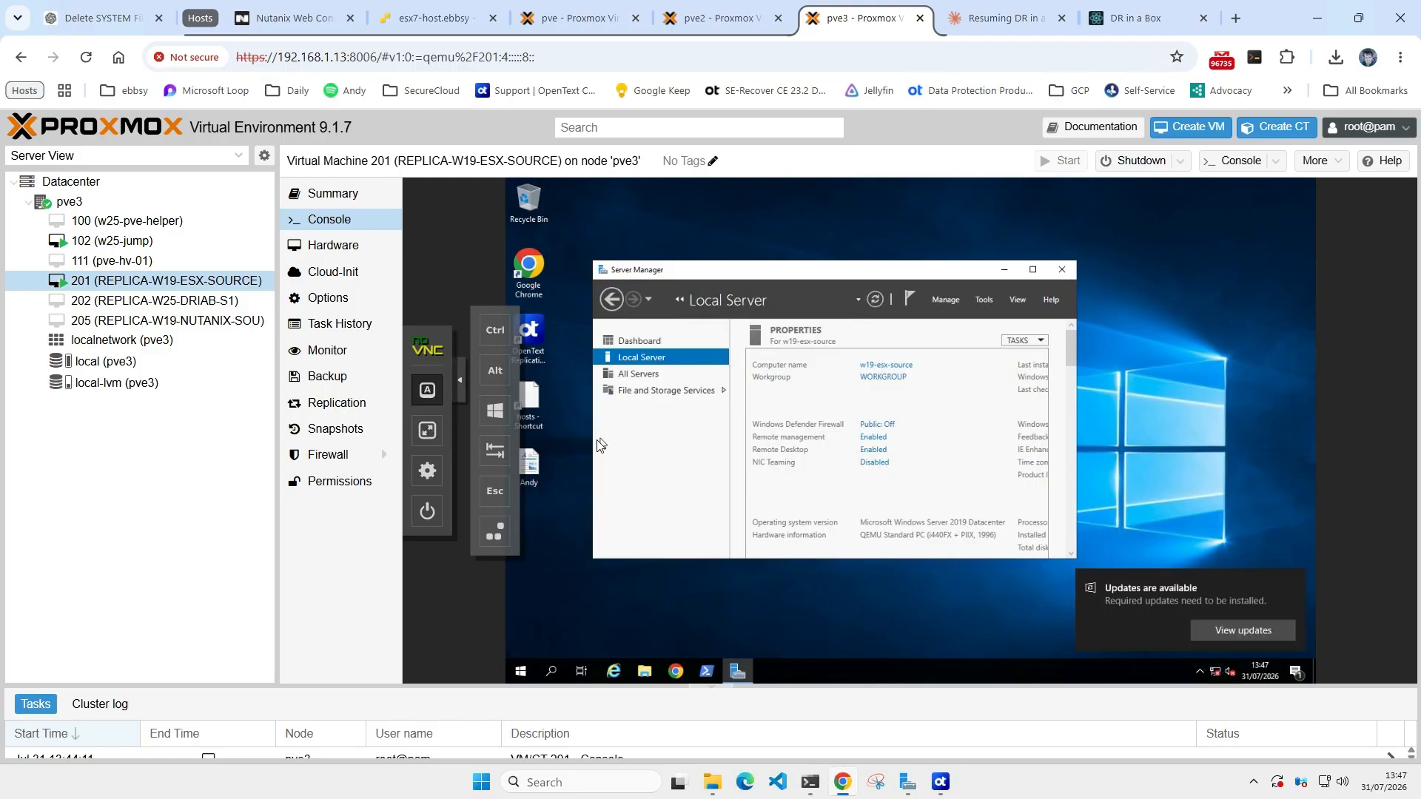
{"action": "left_click", "coordinate": [542, 464]}
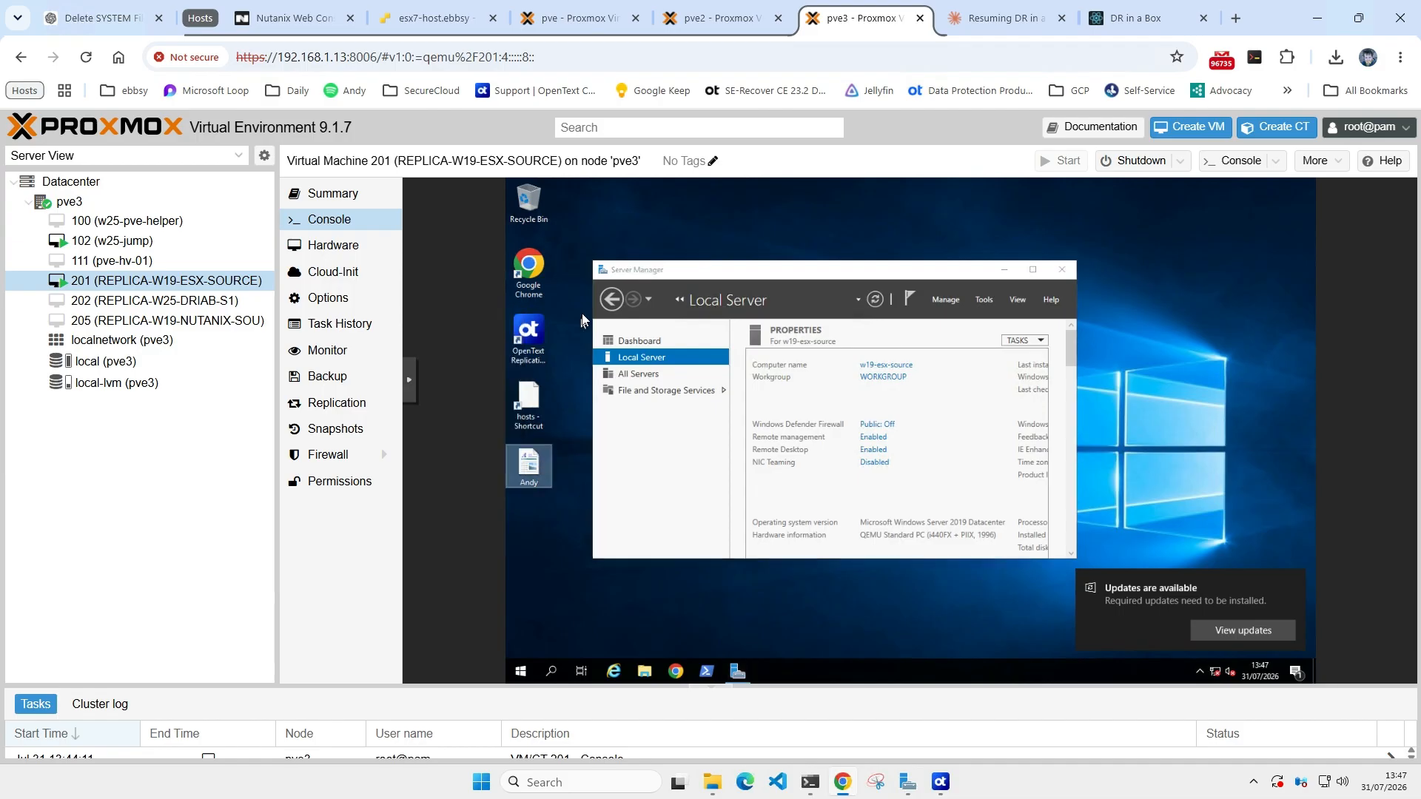